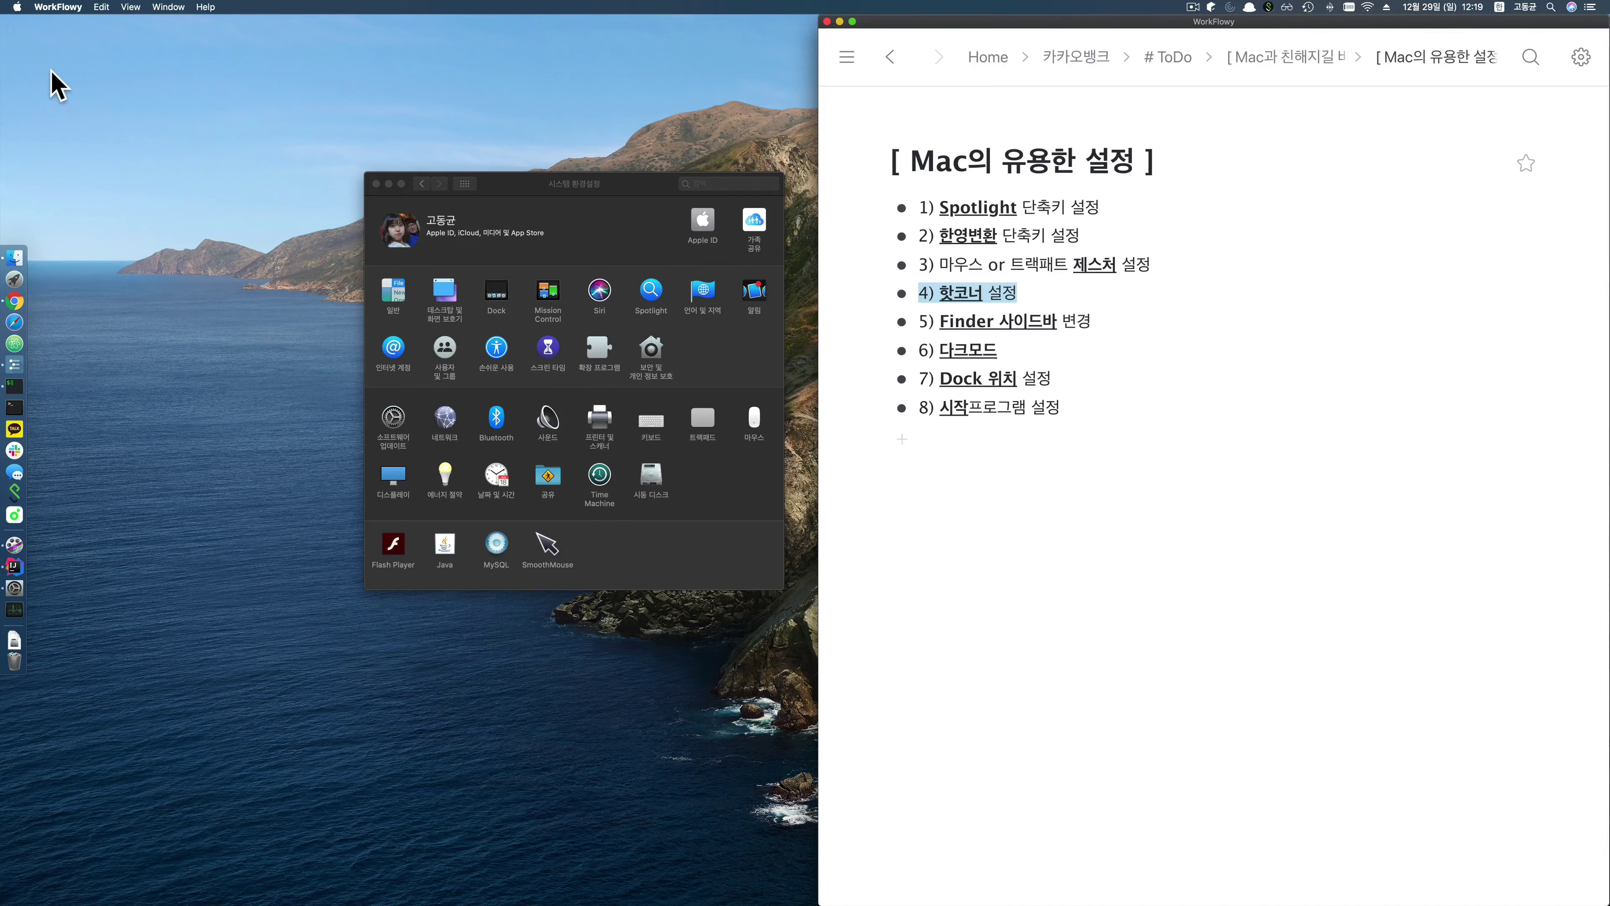
Step: Open the hot corner settings from the Mission Control preferences in System Preferences
{"action": "left_click", "coordinate": [625, 190]}
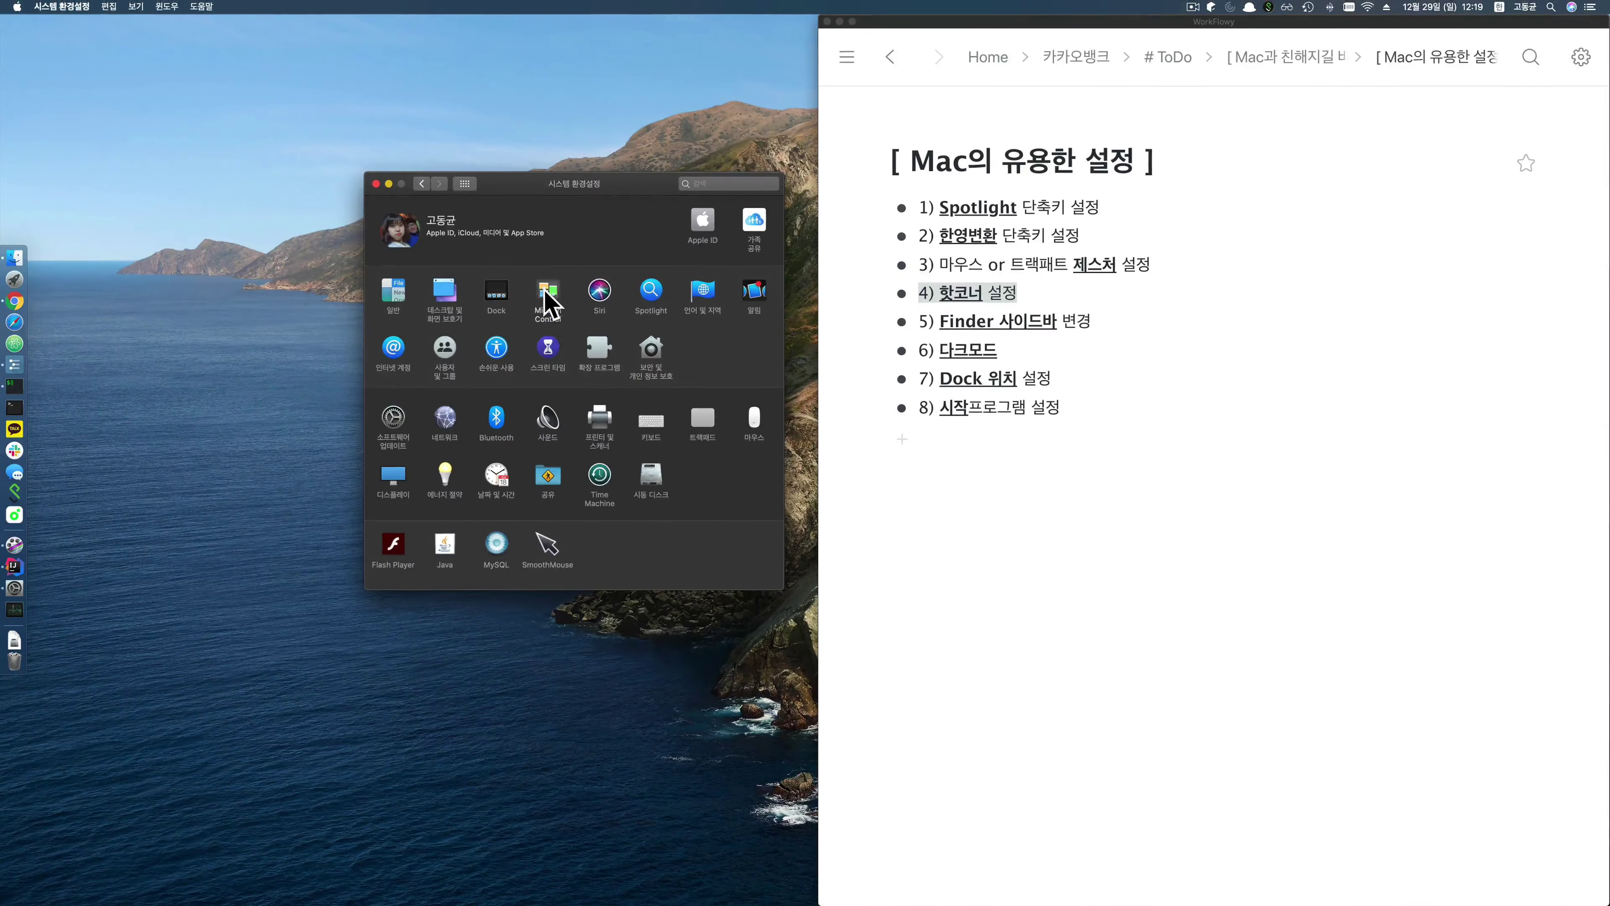
{"action": "left_click", "coordinate": [547, 263]}
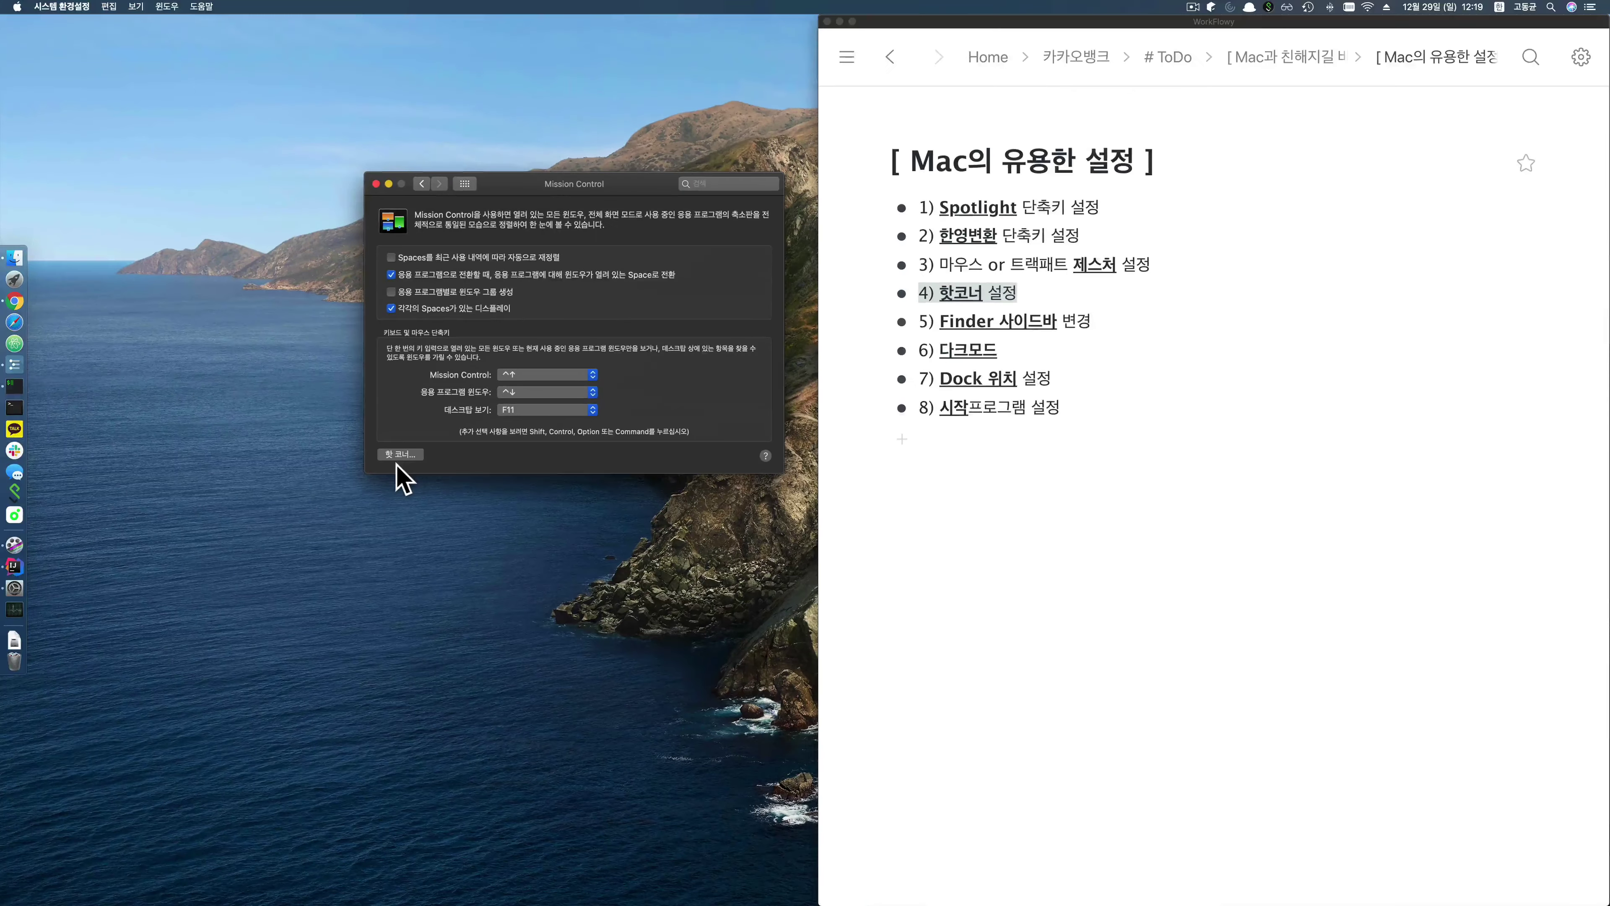
{"action": "left_click", "coordinate": [401, 446]}
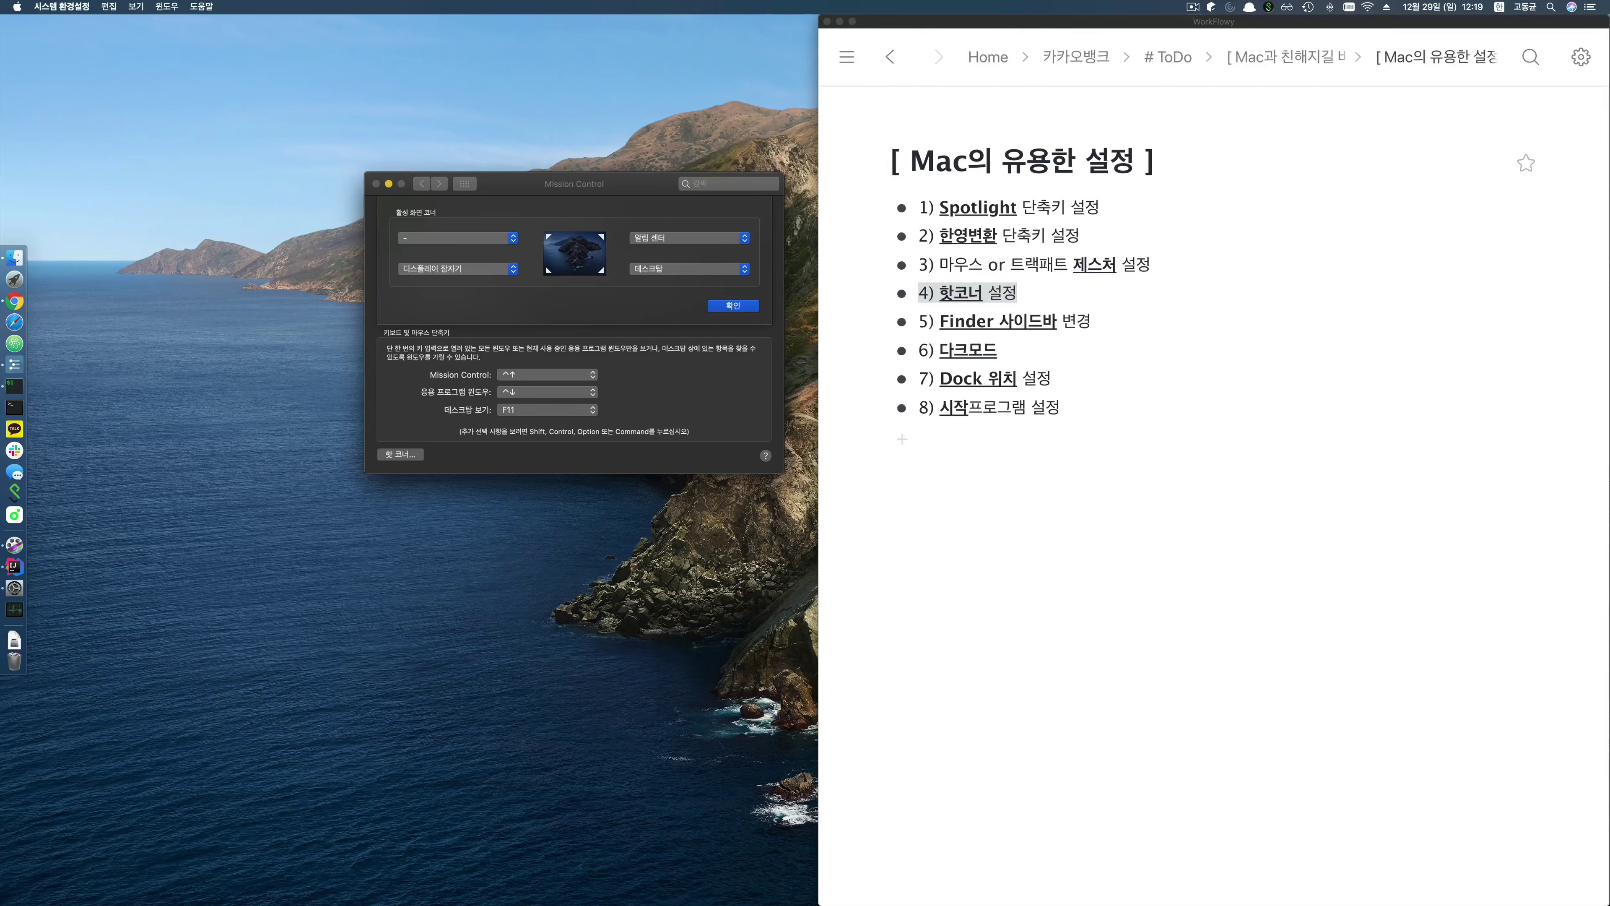
Step: Try out the notification centre and desktop hot corners, viewing both the 오늘 and 알림 views of the notification centre
{"action": "mouse_move", "coordinate": [1609, 1]}
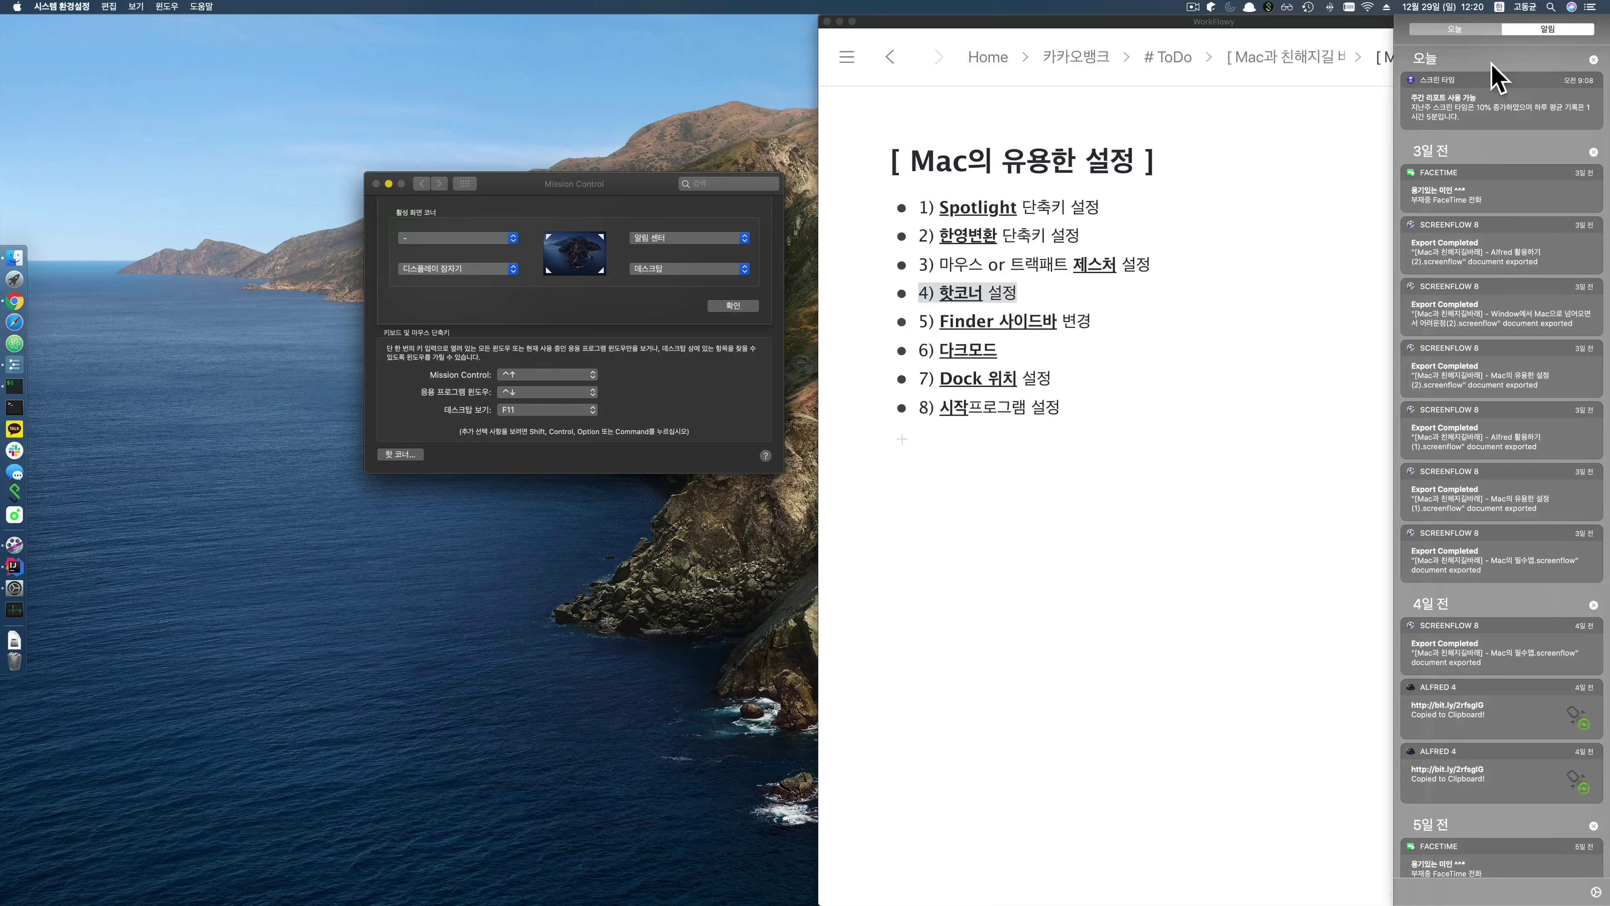
{"action": "left_click", "coordinate": [1482, 30]}
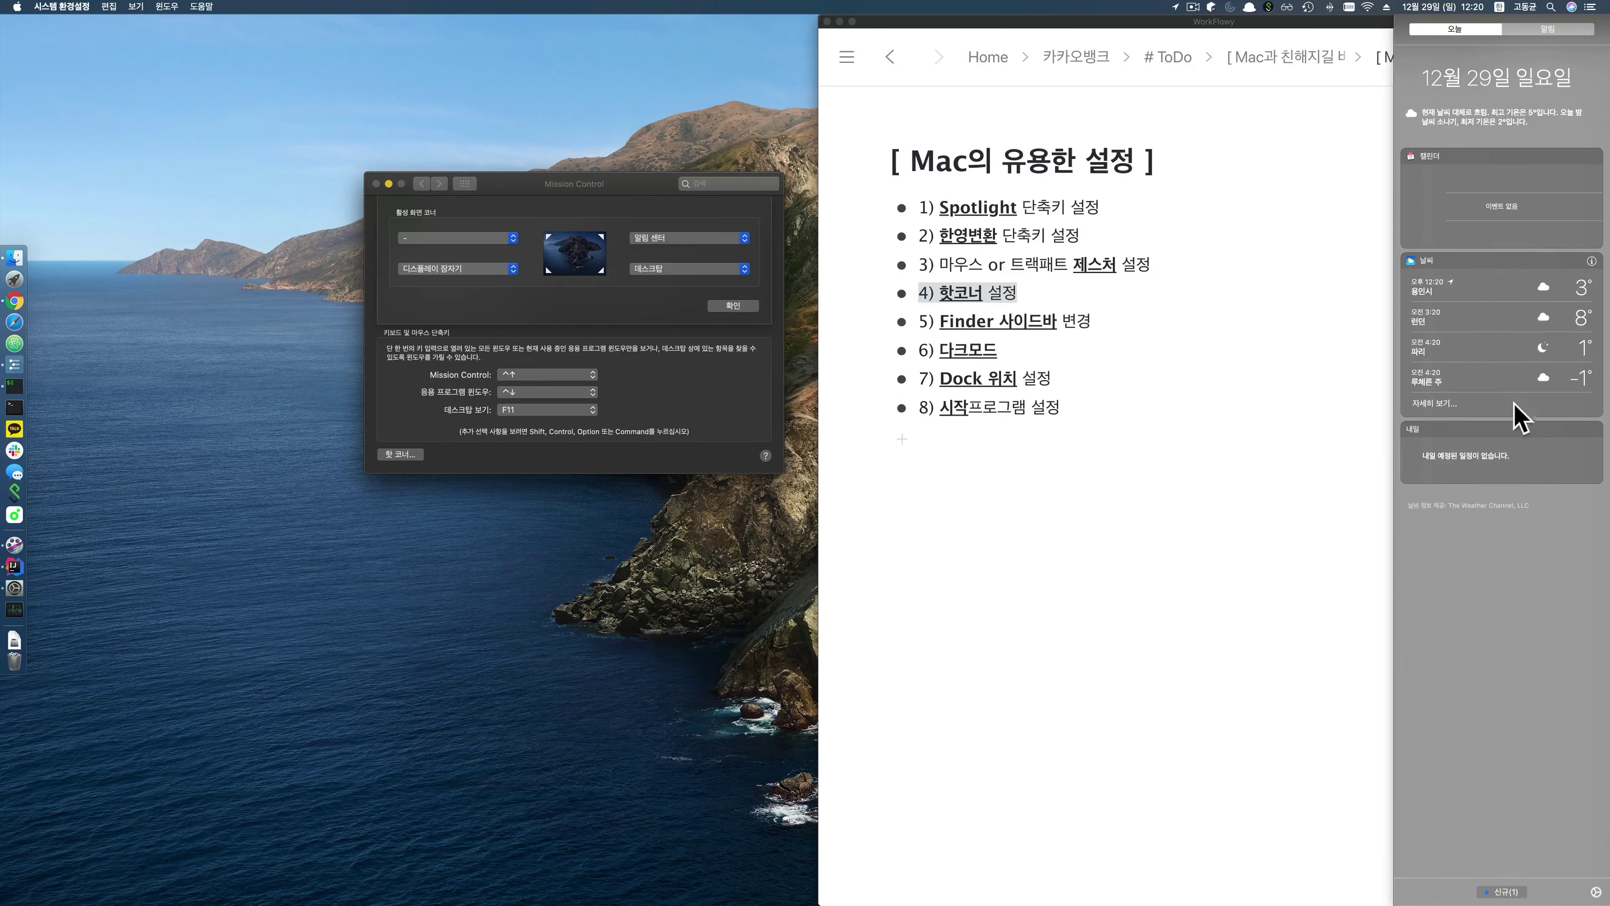
{"action": "left_click", "coordinate": [1542, 30]}
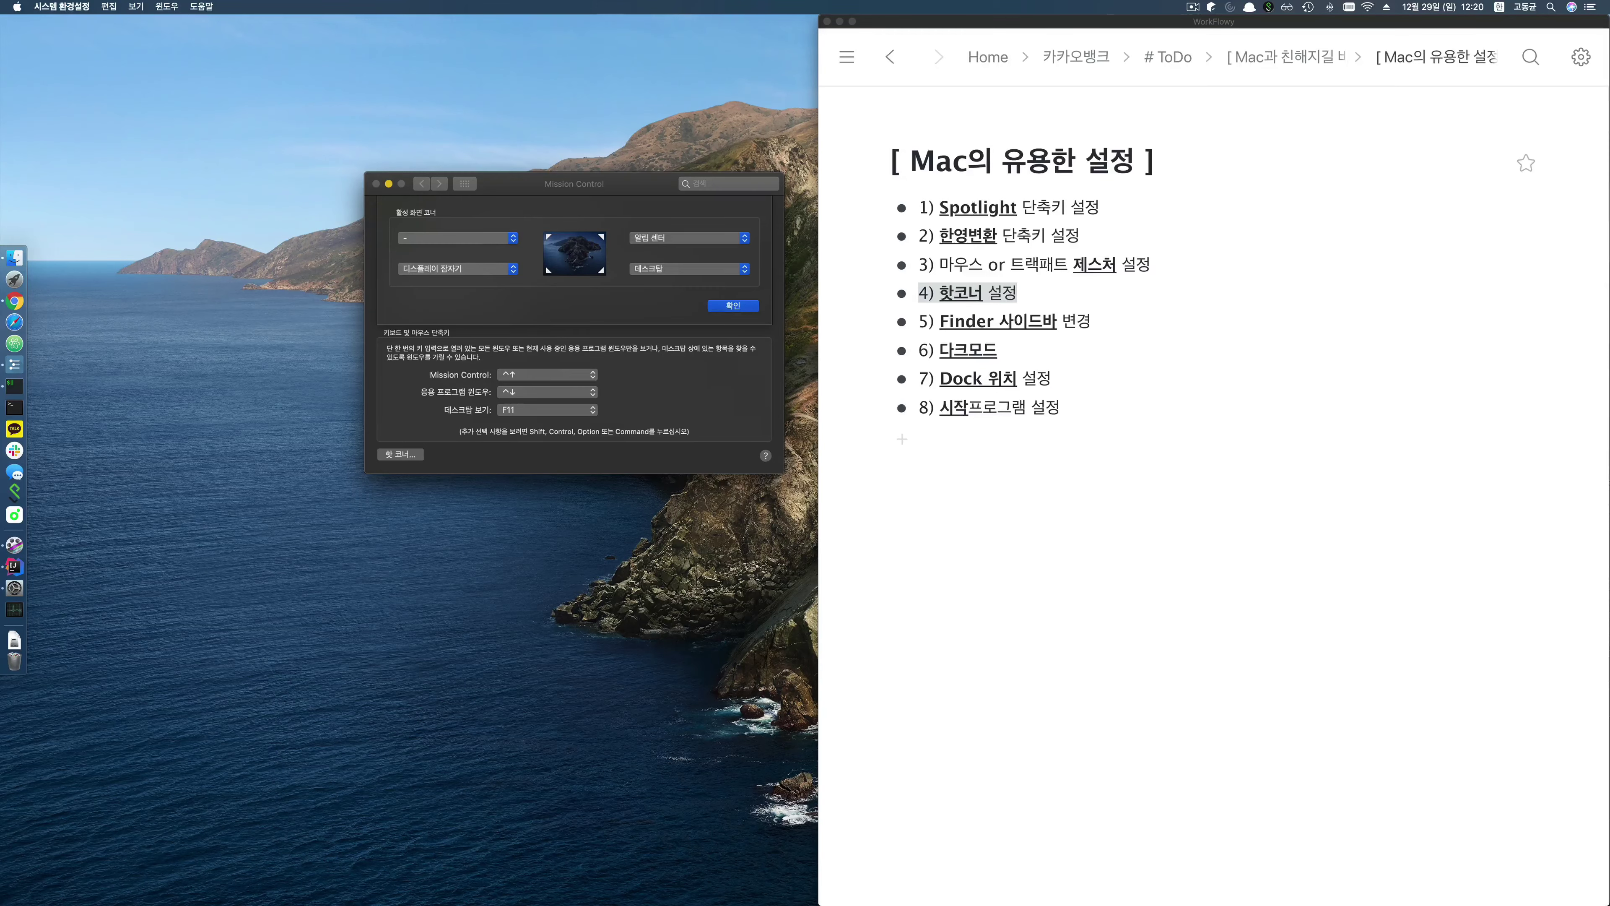
{"action": "mouse_move", "coordinate": [1609, 904]}
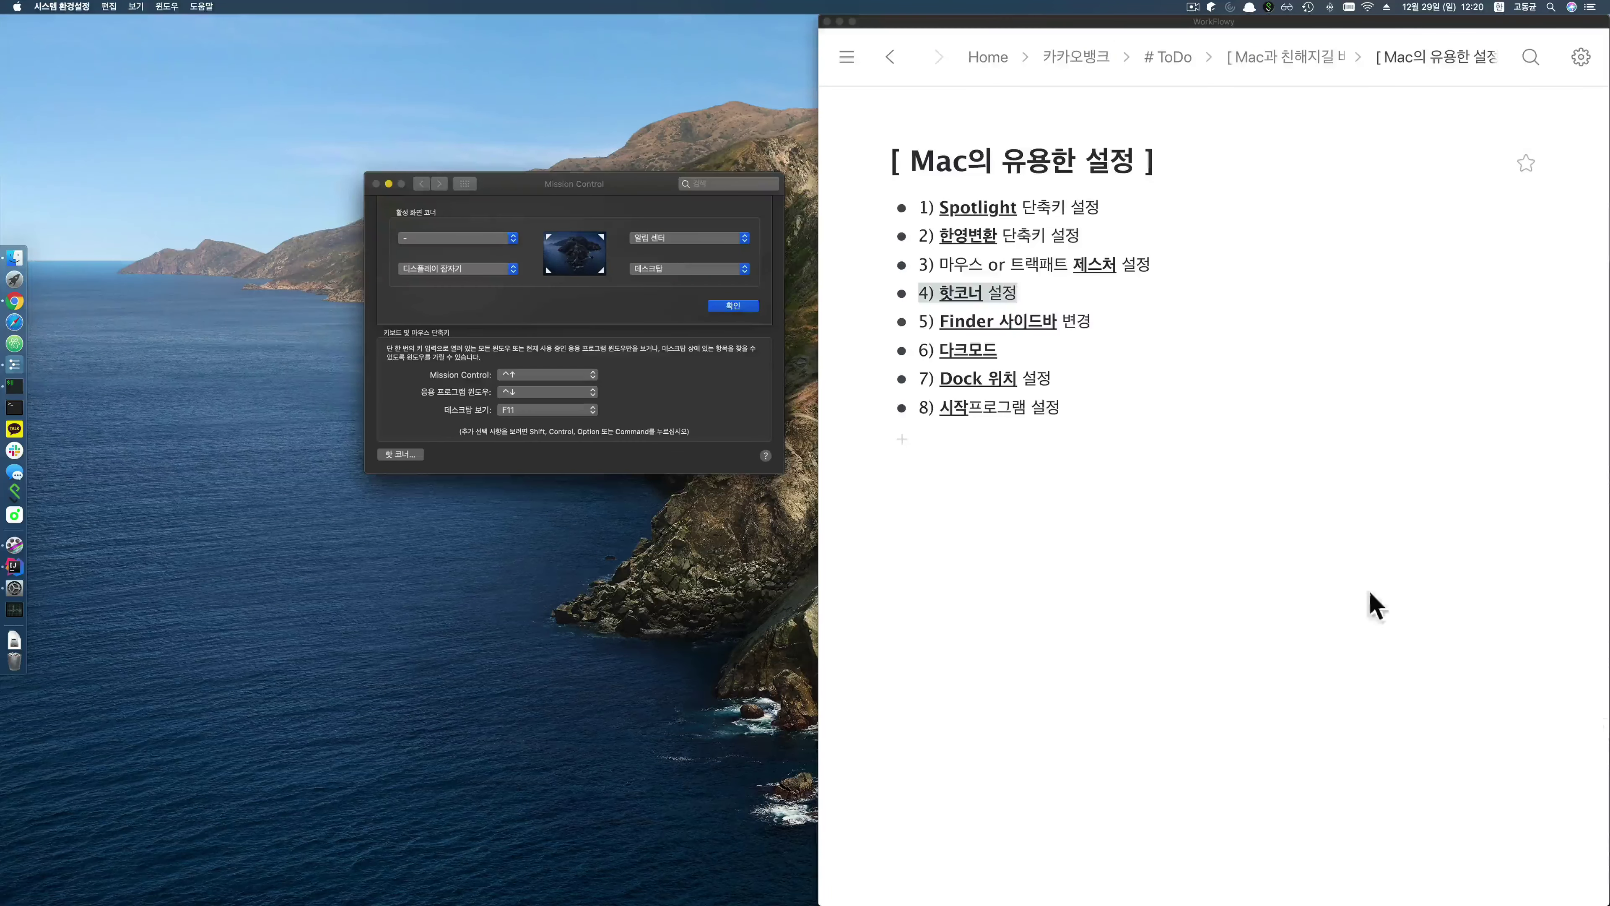
{"action": "left_click", "coordinate": [1244, 545]}
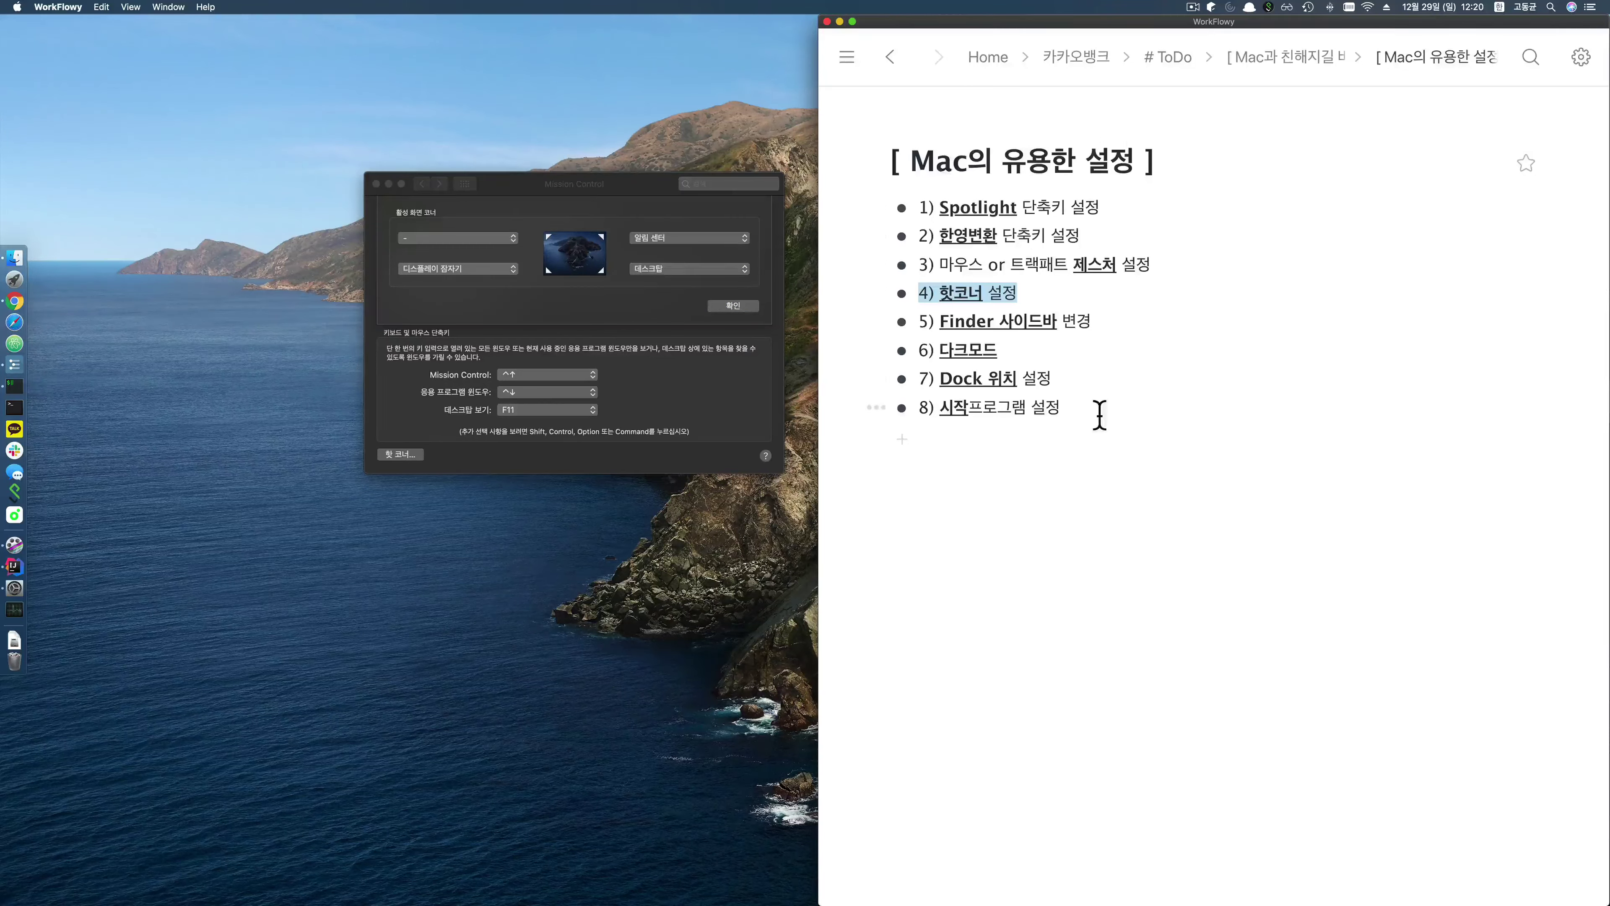
Step: Confirm the hot corner assignments and return to the System Preferences overview
{"action": "left_click", "coordinate": [655, 286]}
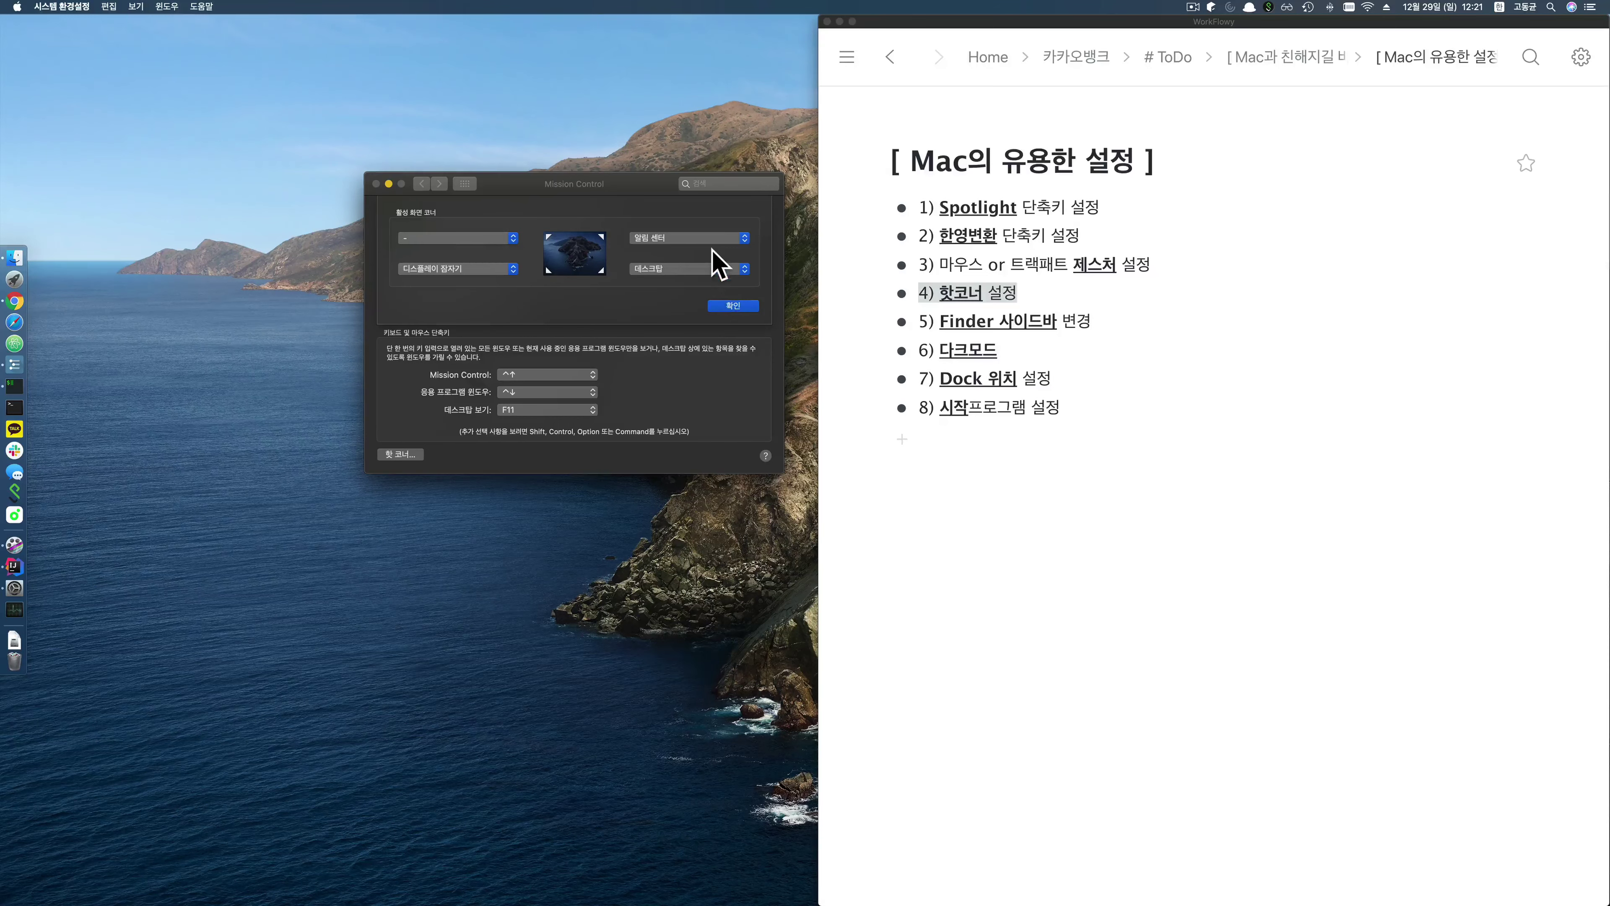
{"action": "left_click", "coordinate": [732, 307]}
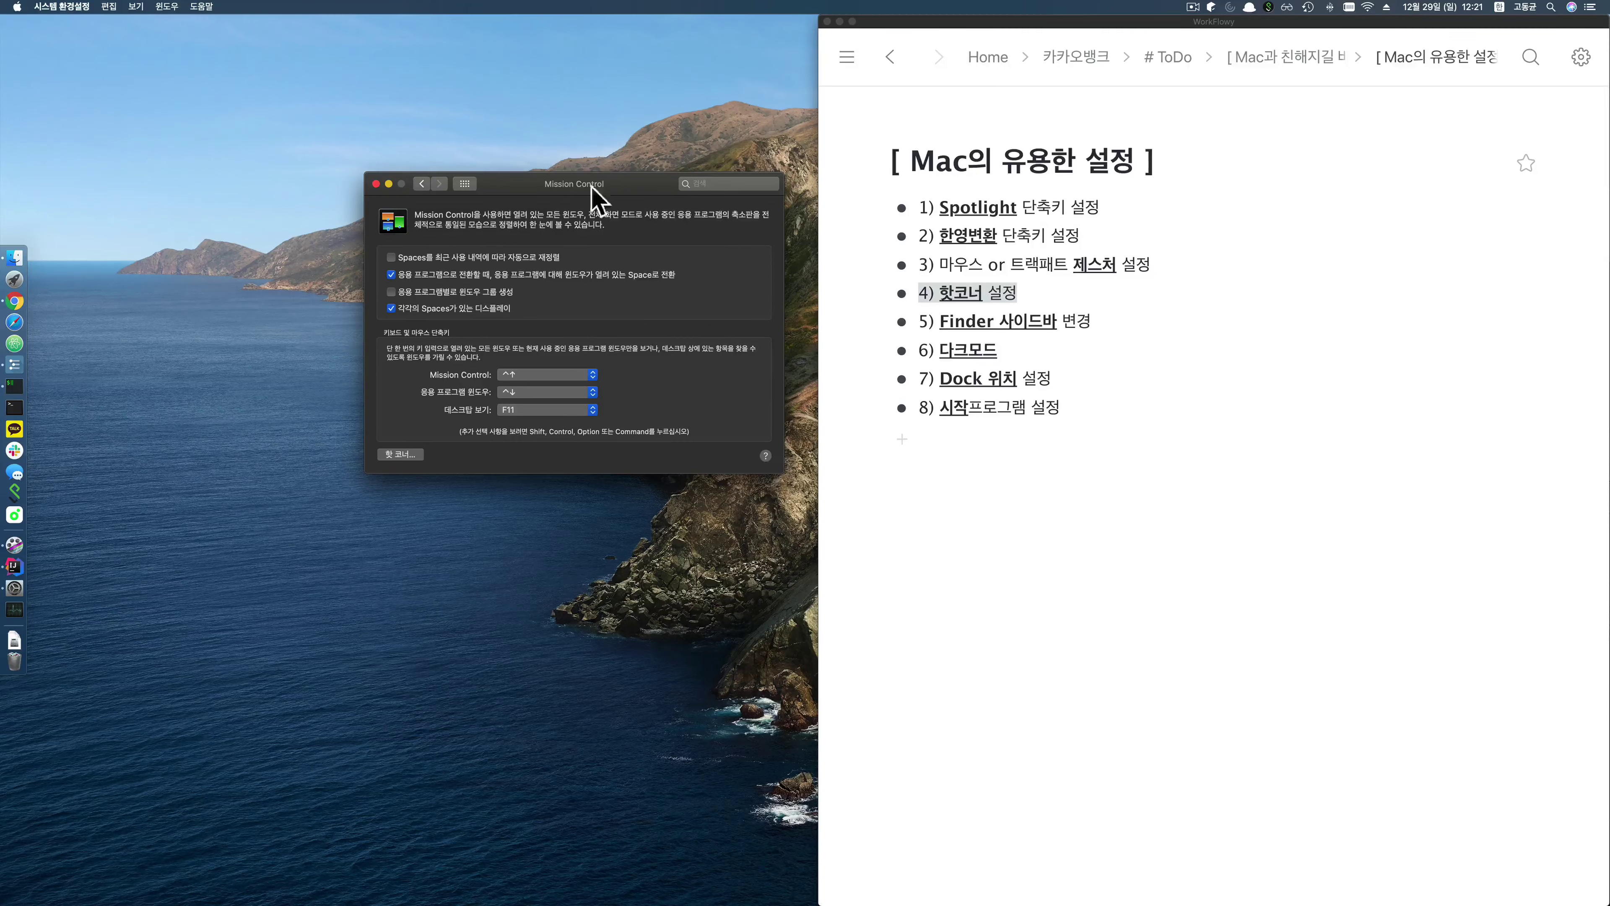
{"action": "left_click", "coordinate": [421, 183]}
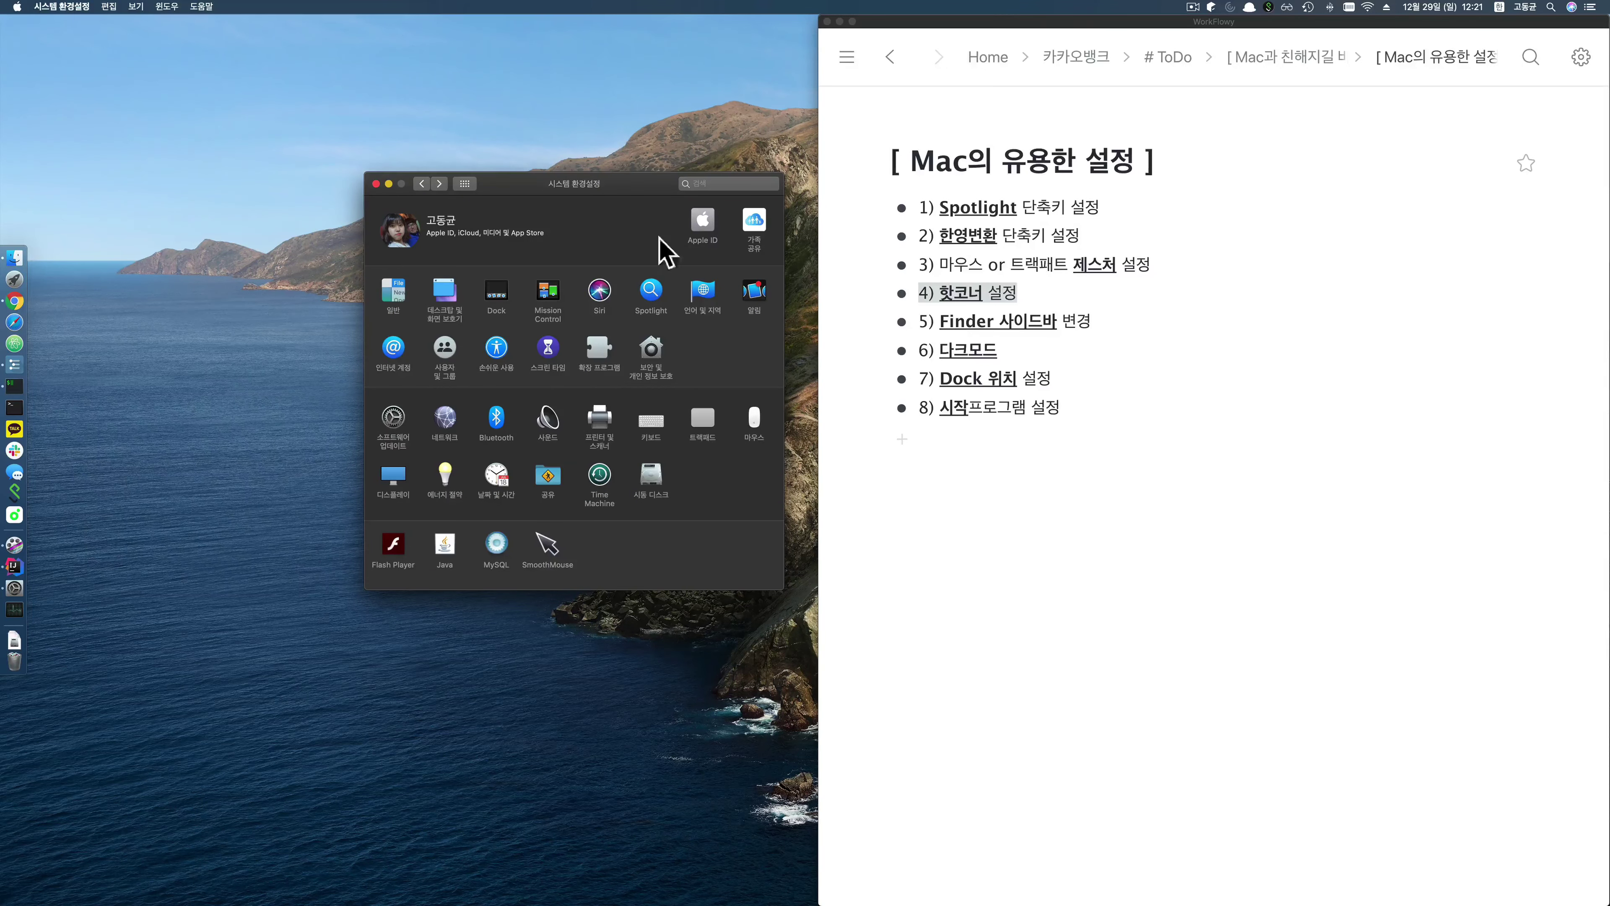
Step: Highlight "Finder 사이드바 변경" in the WorkFlowy list, then open the sidebar settings in Finder's preferences
{"action": "left_click", "coordinate": [943, 323]}
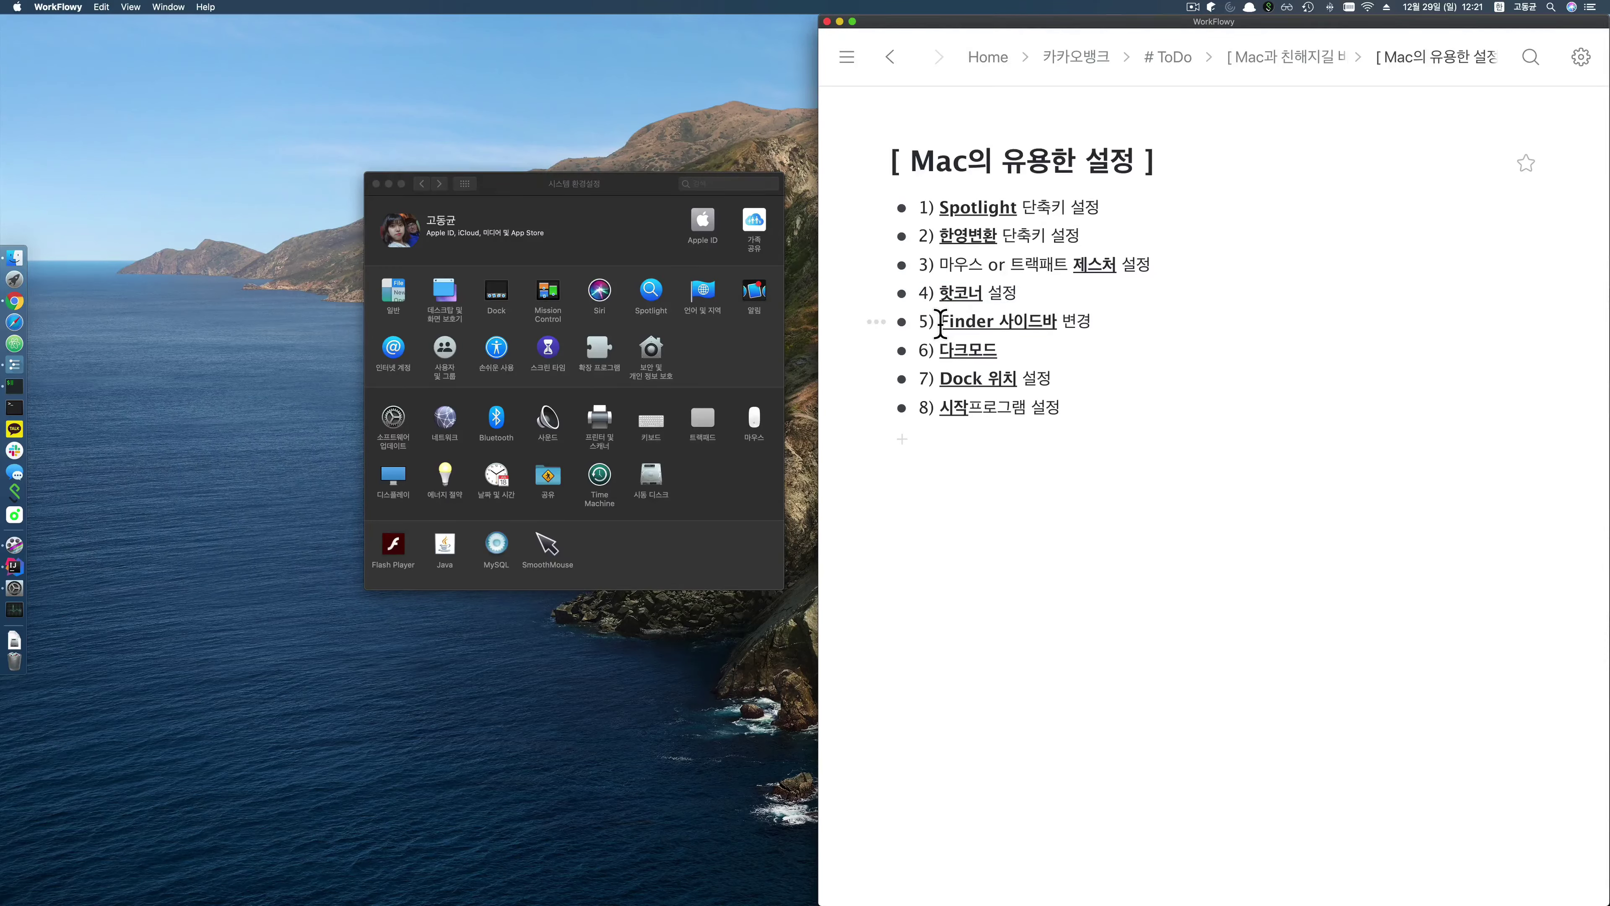
{"action": "left_click_drag", "start_coordinate": [941, 323], "coordinate": [1089, 328]}
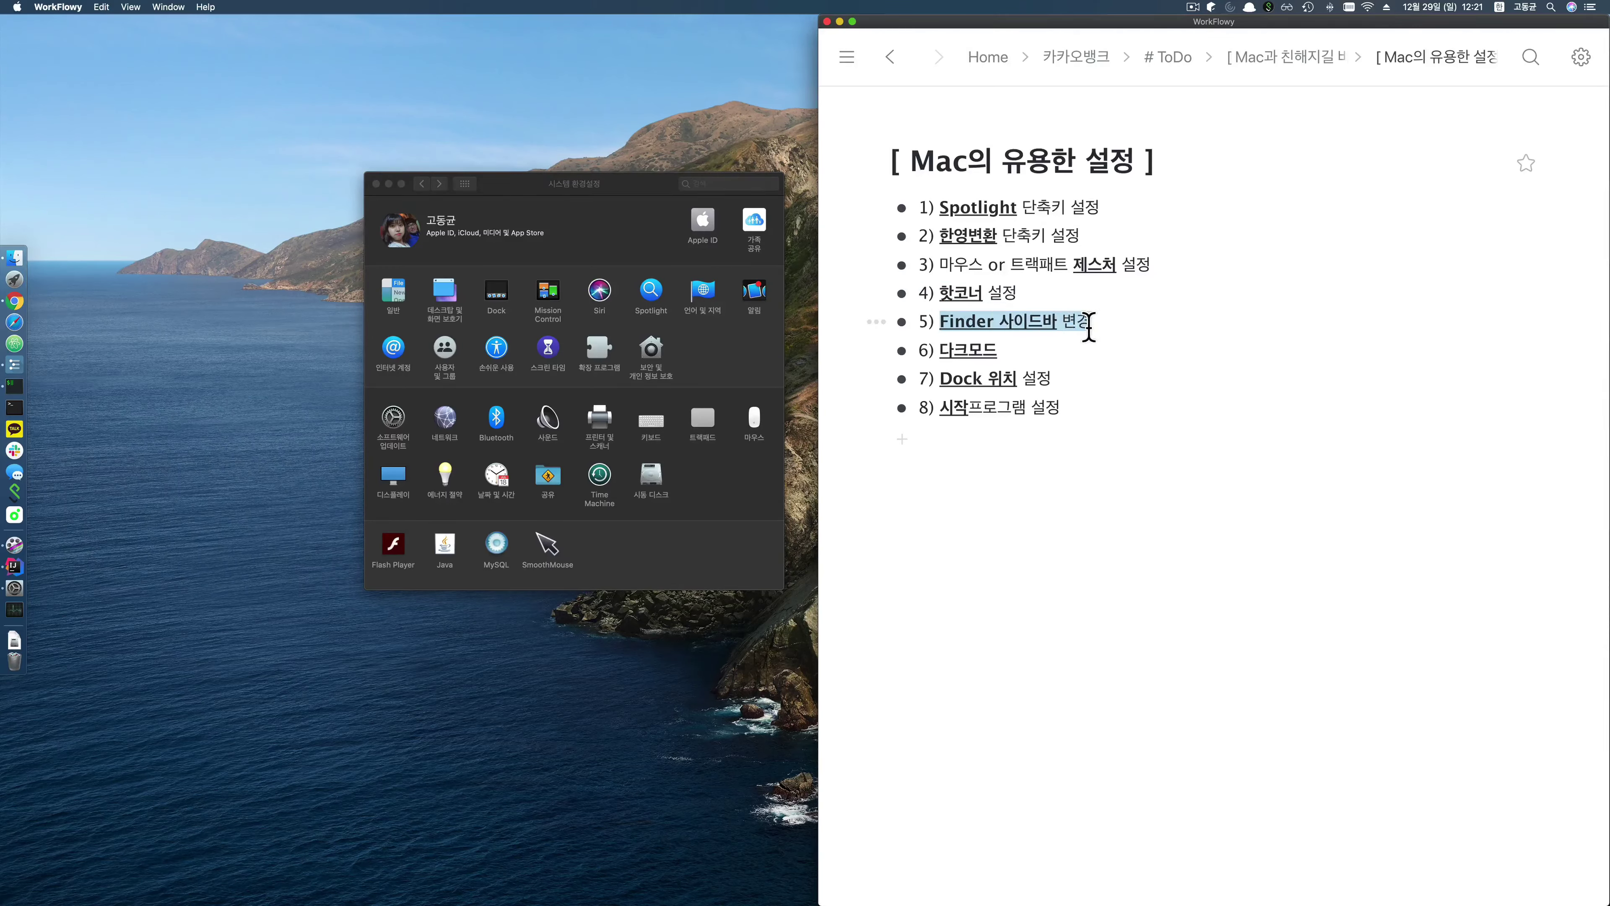
{"action": "left_click", "coordinate": [14, 257]}
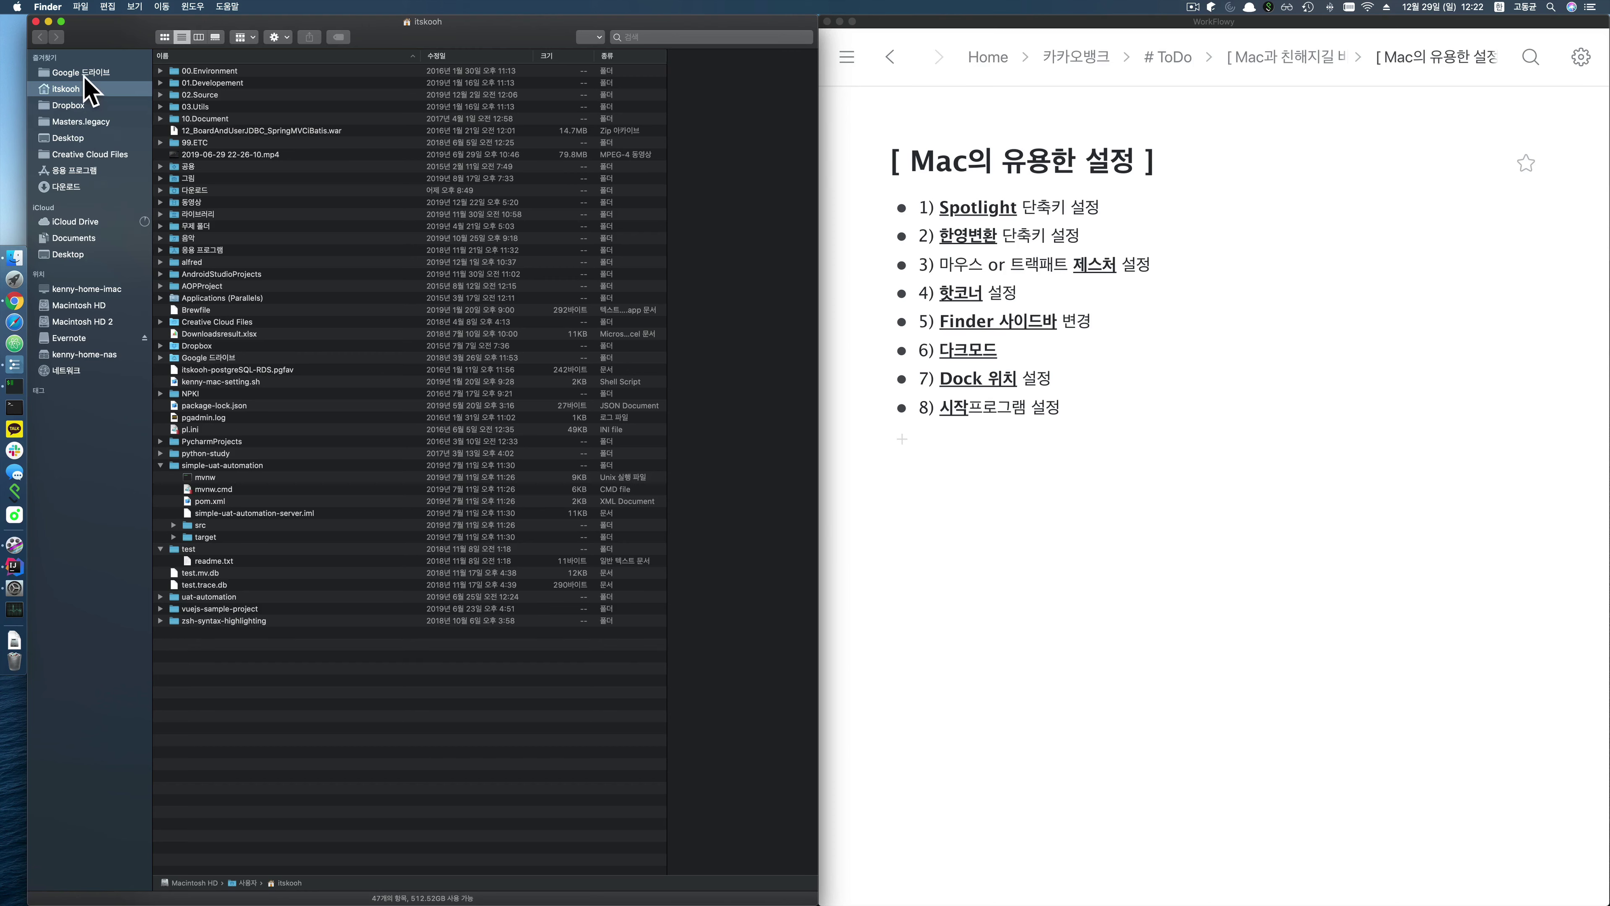
{"action": "left_click", "coordinate": [81, 6]}
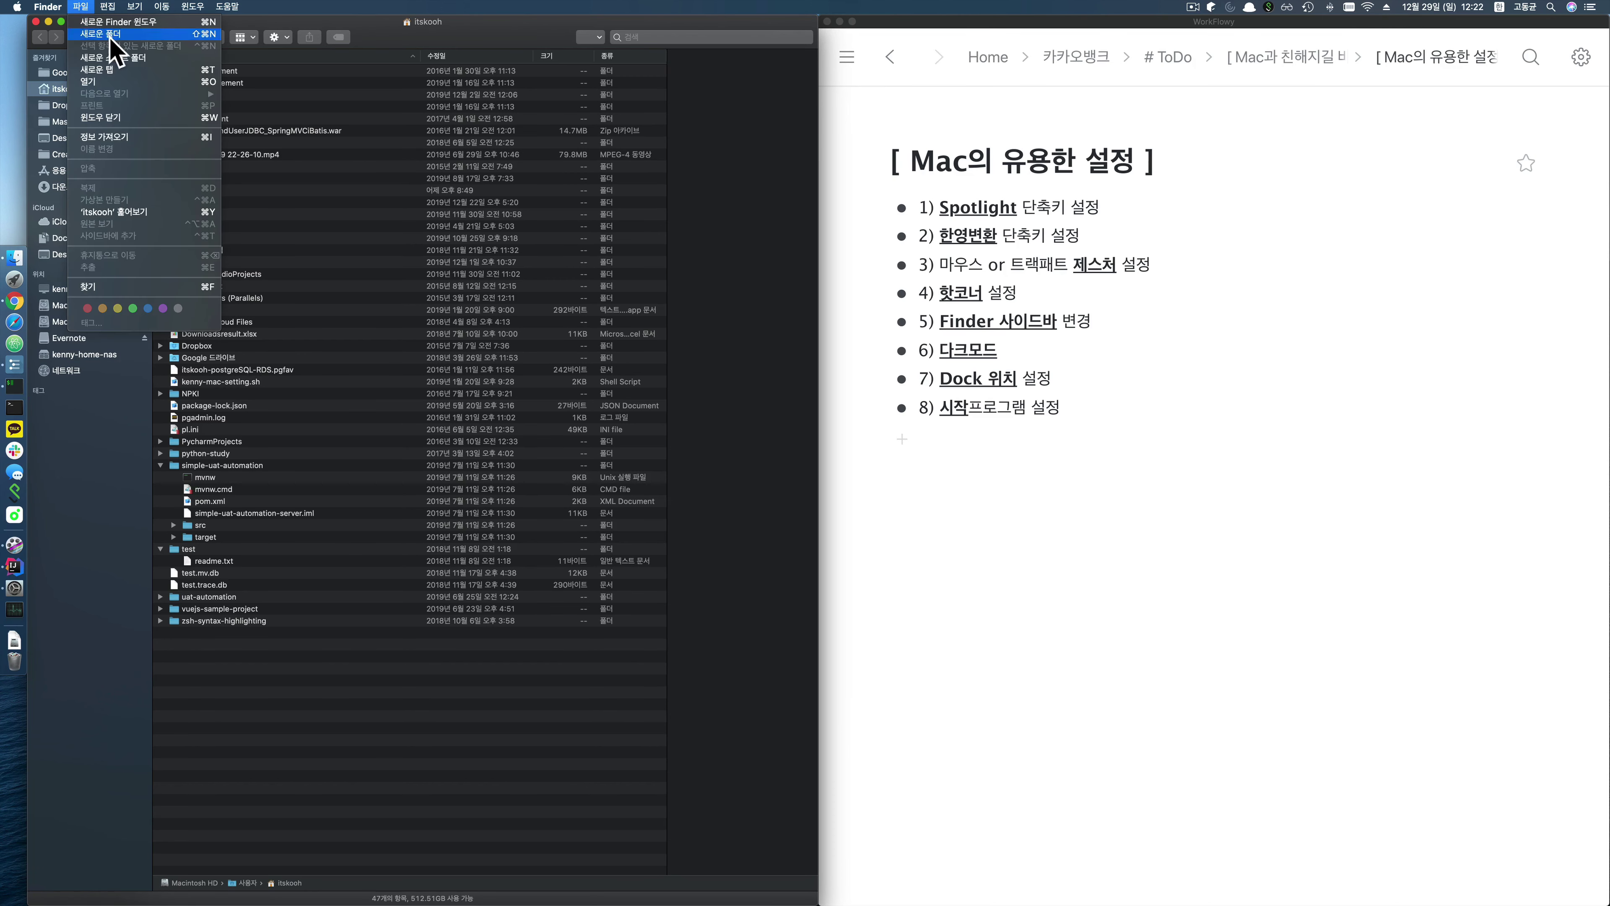
{"action": "mouse_move", "coordinate": [48, 7]}
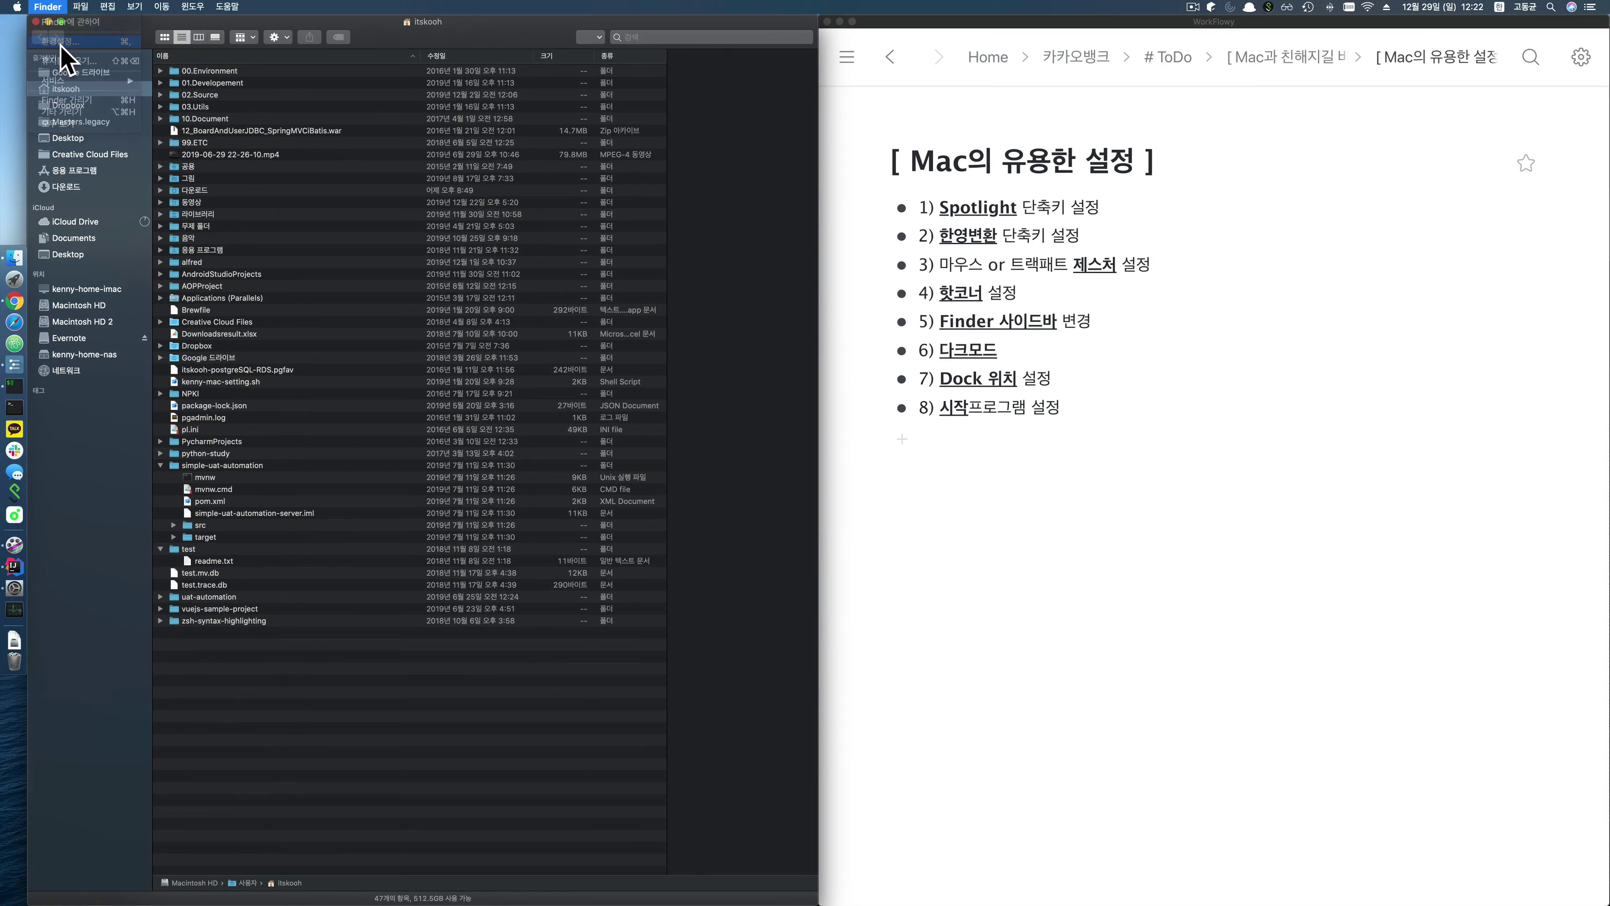
{"action": "left_click", "coordinate": [169, 41]}
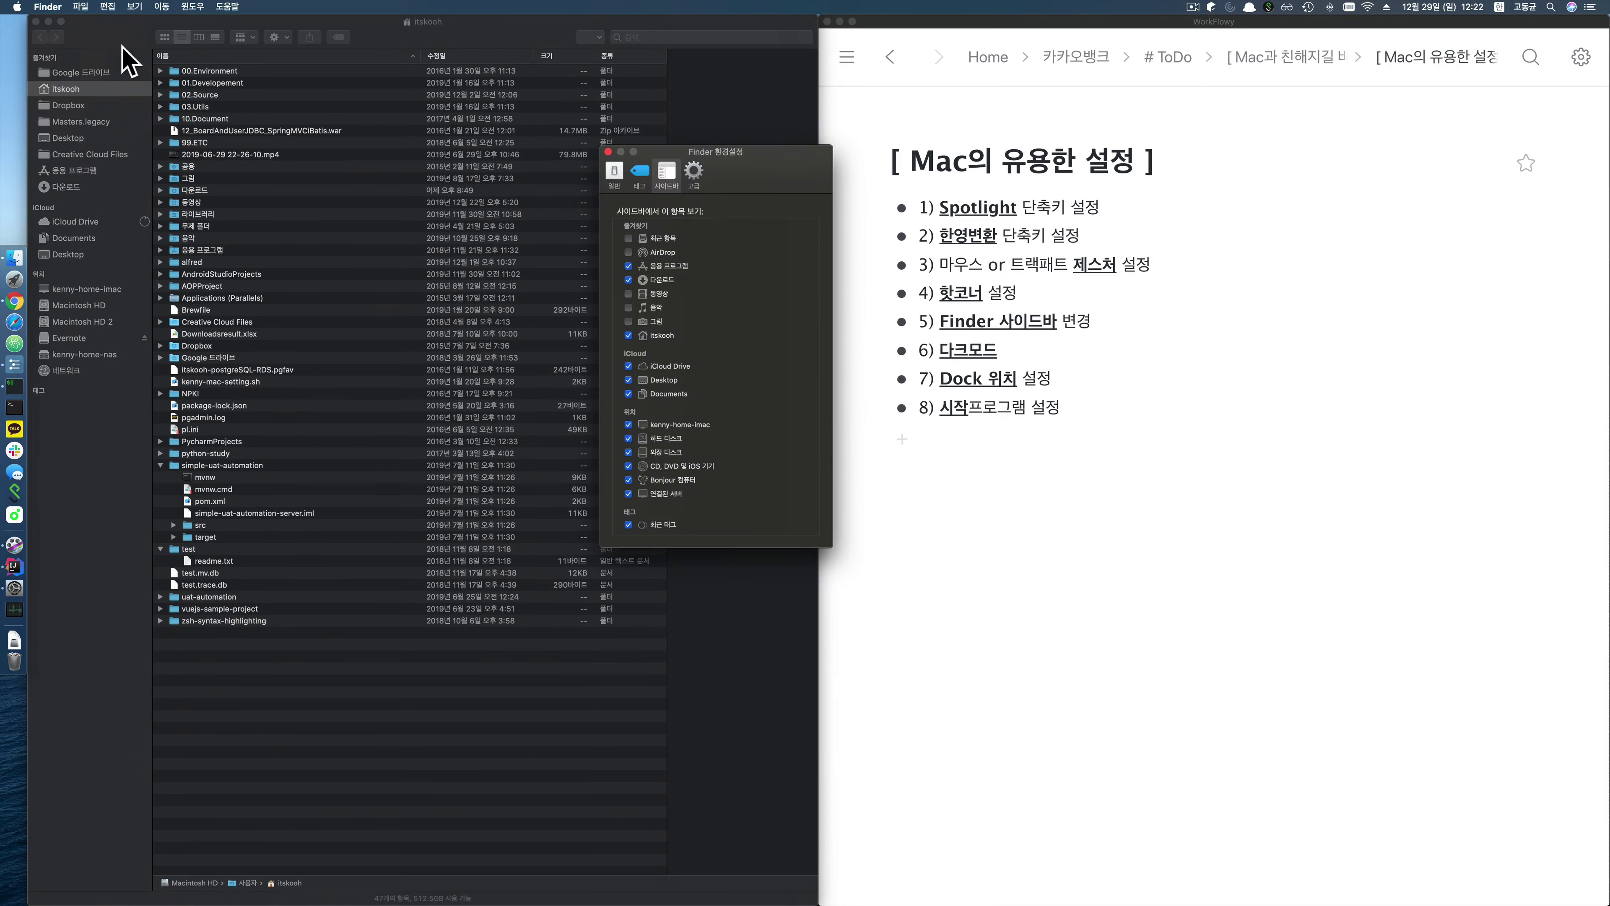
{"action": "left_click_drag", "start_coordinate": [759, 162], "coordinate": [771, 172]}
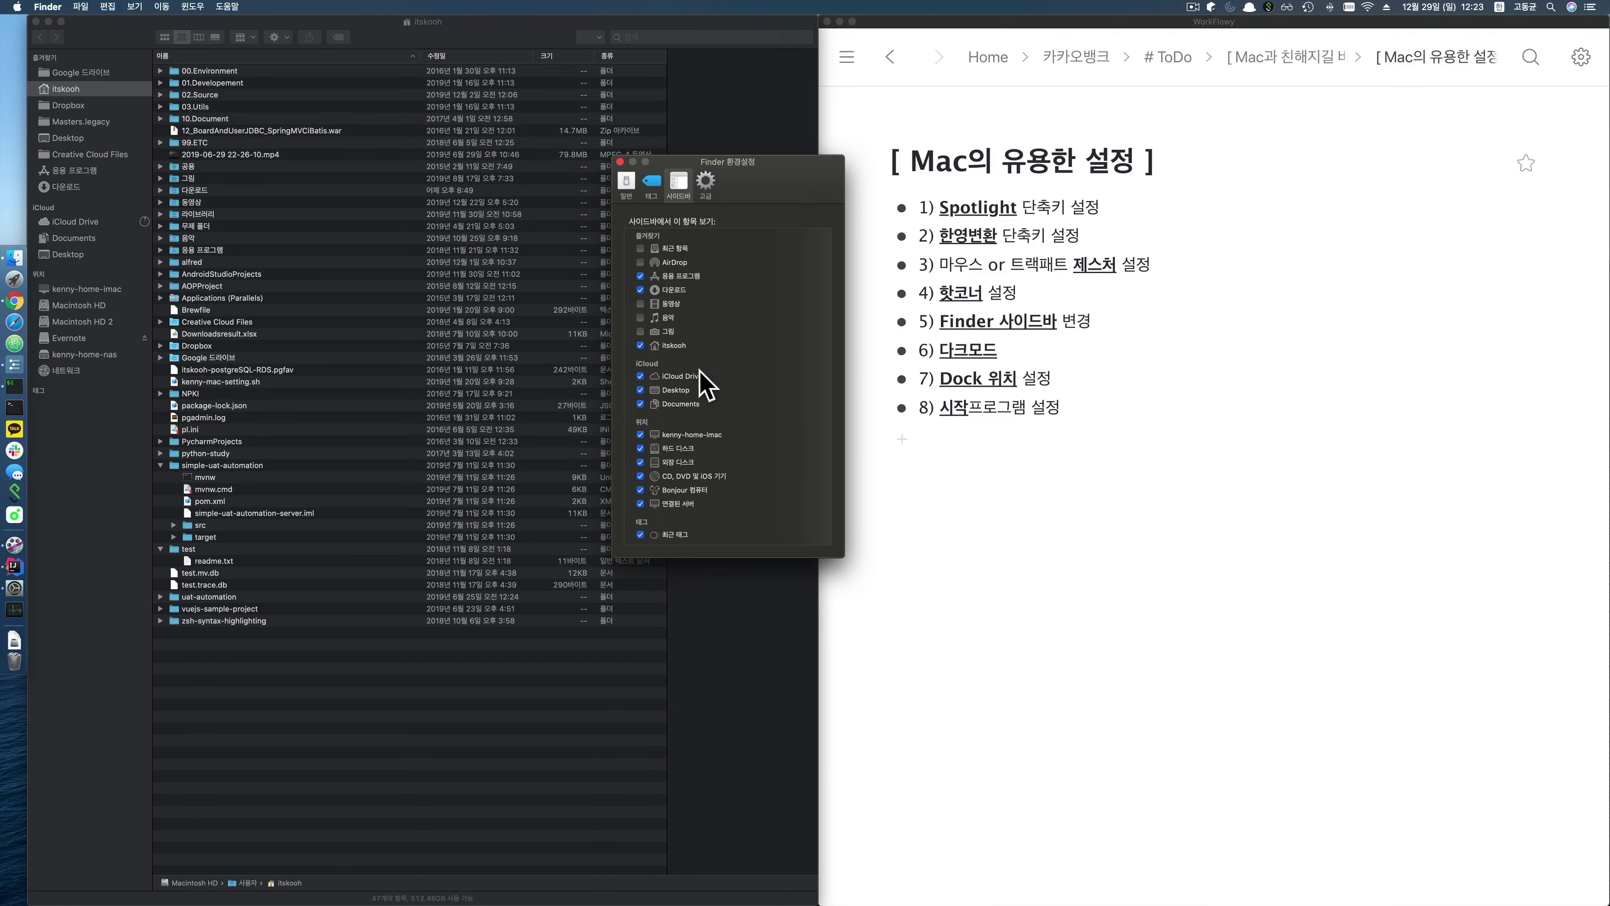
Step: Hide hard disks, external disks, and CDs, DVDs and iOS devices from the Finder sidebar
{"action": "left_click", "coordinate": [640, 448]}
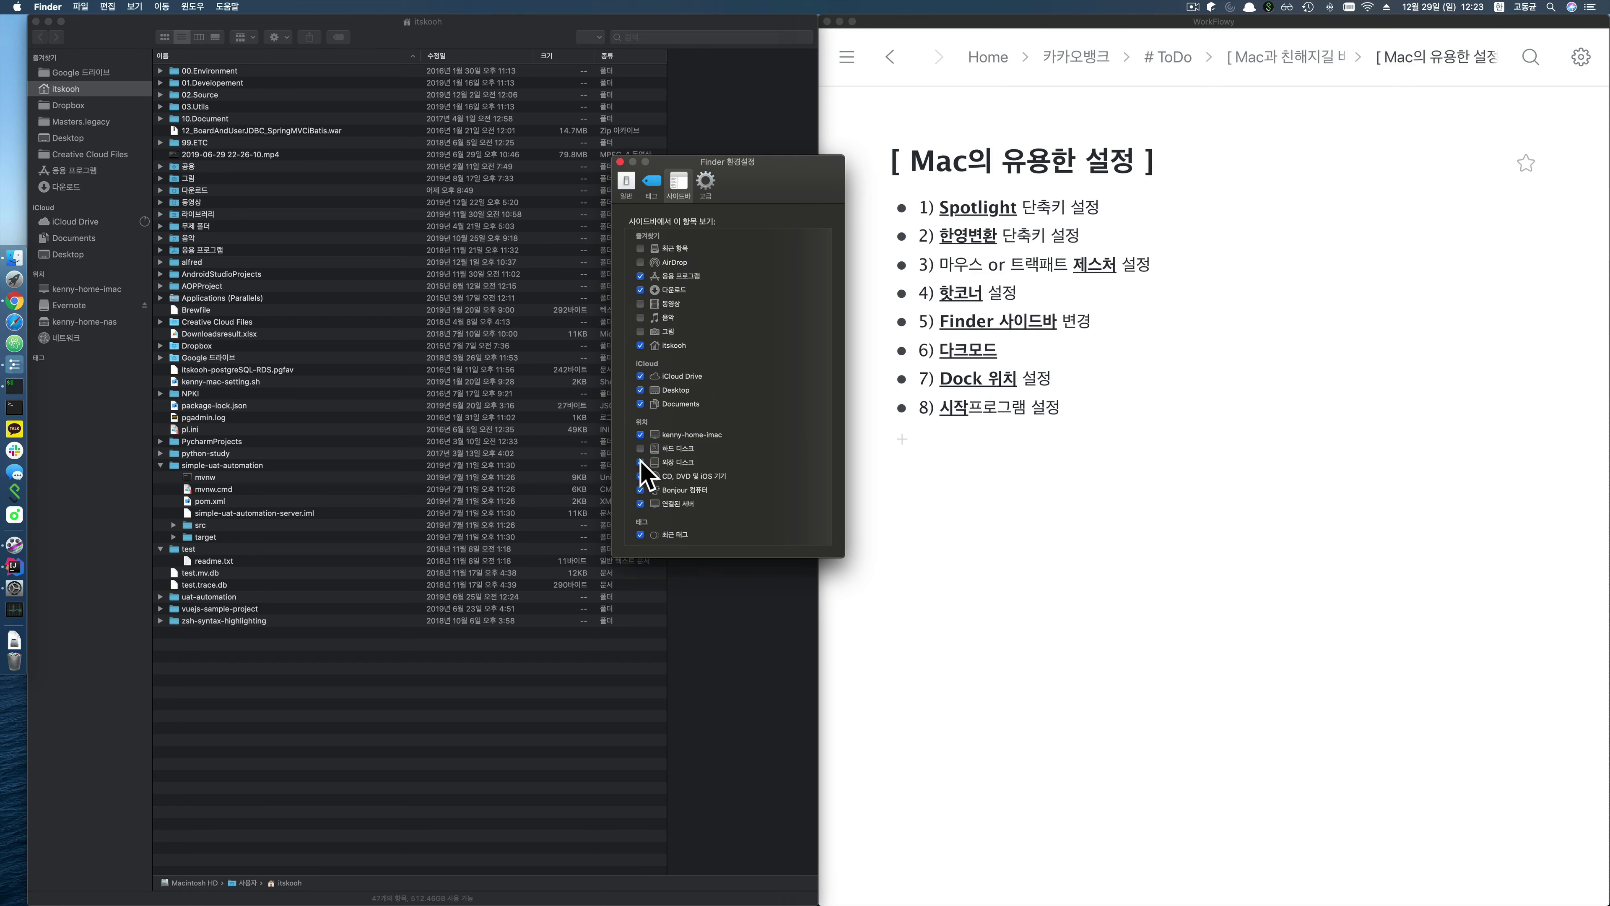
{"action": "left_click", "coordinate": [640, 462]}
{"action": "left_click", "coordinate": [640, 476]}
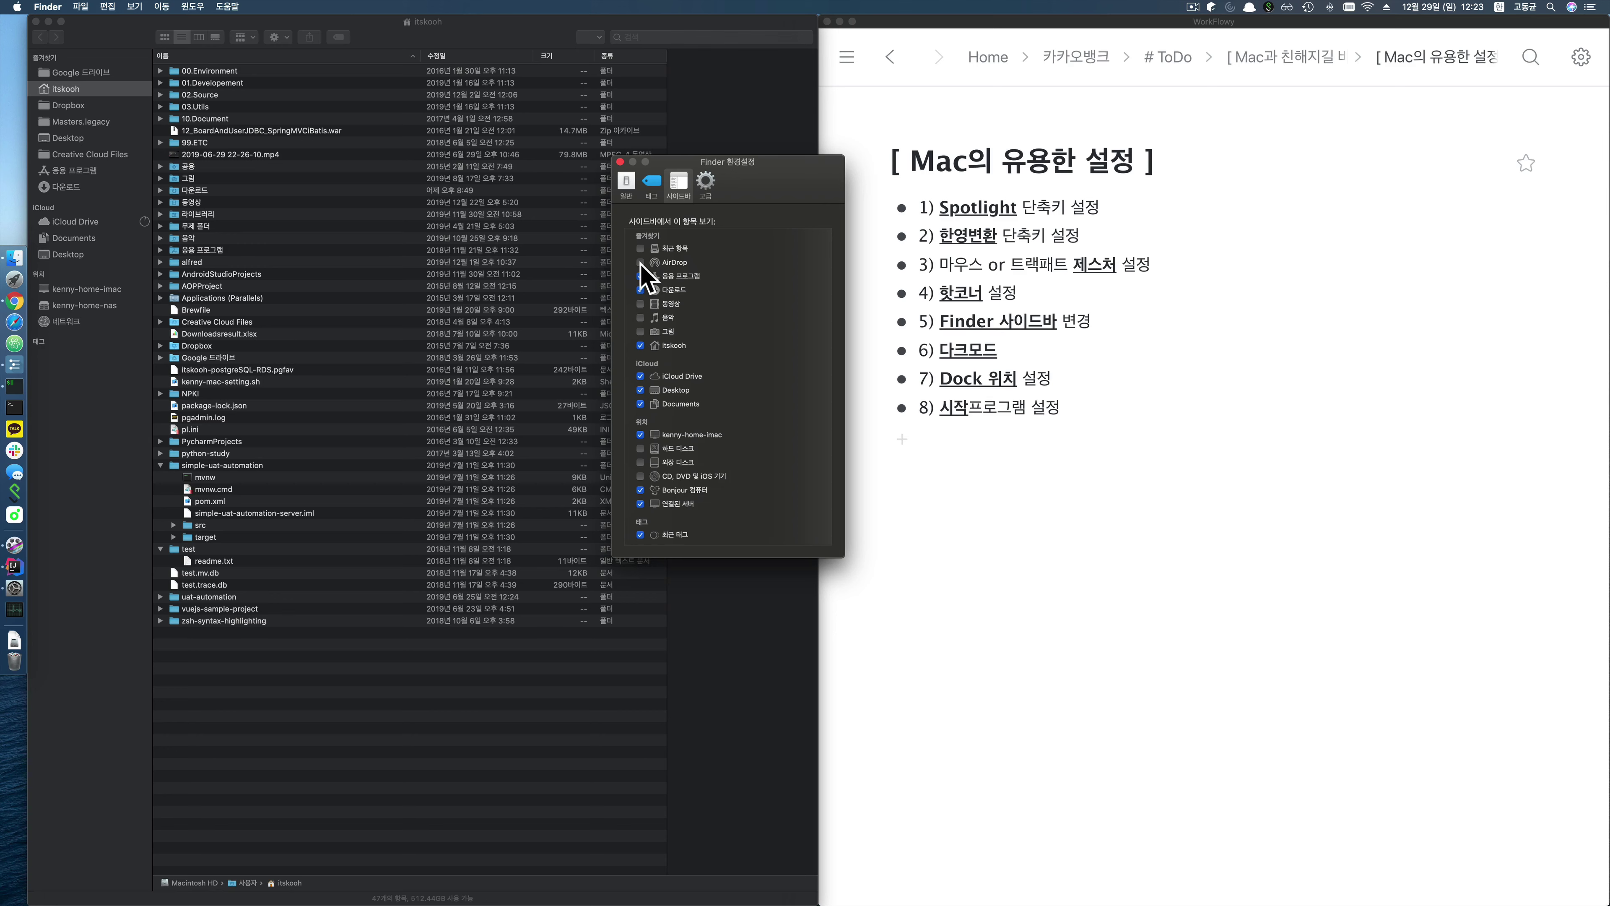
Step: Show AirDrop, 동영상, 음악 and 그림 among the Finder sidebar favourites
{"action": "left_click", "coordinate": [640, 303]}
{"action": "left_click", "coordinate": [640, 317]}
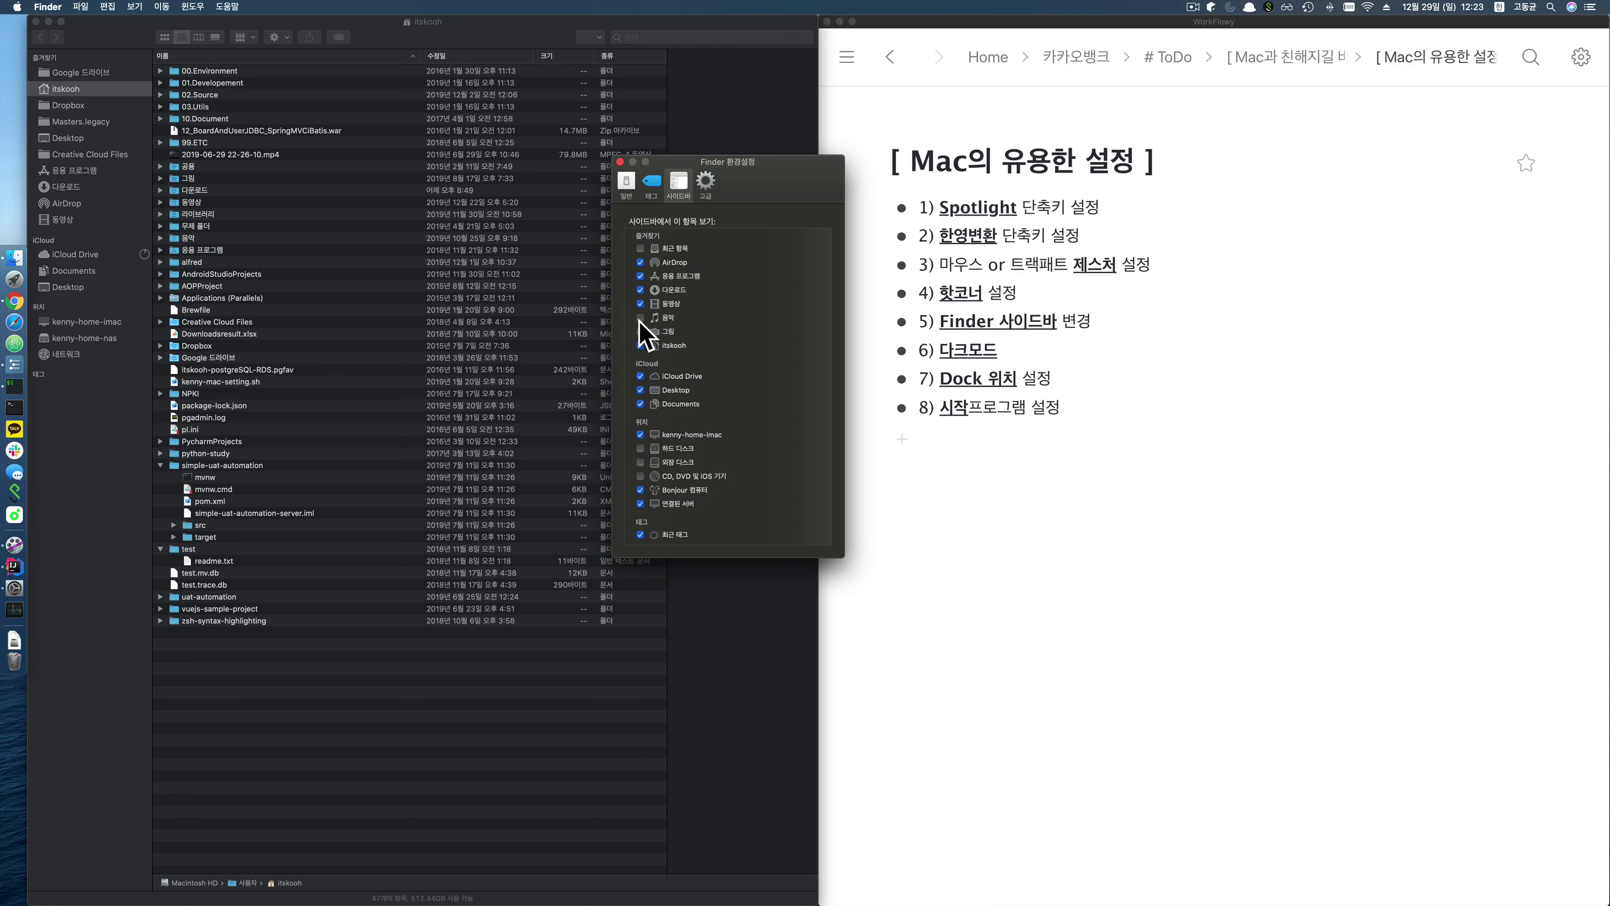
{"action": "left_click", "coordinate": [640, 331]}
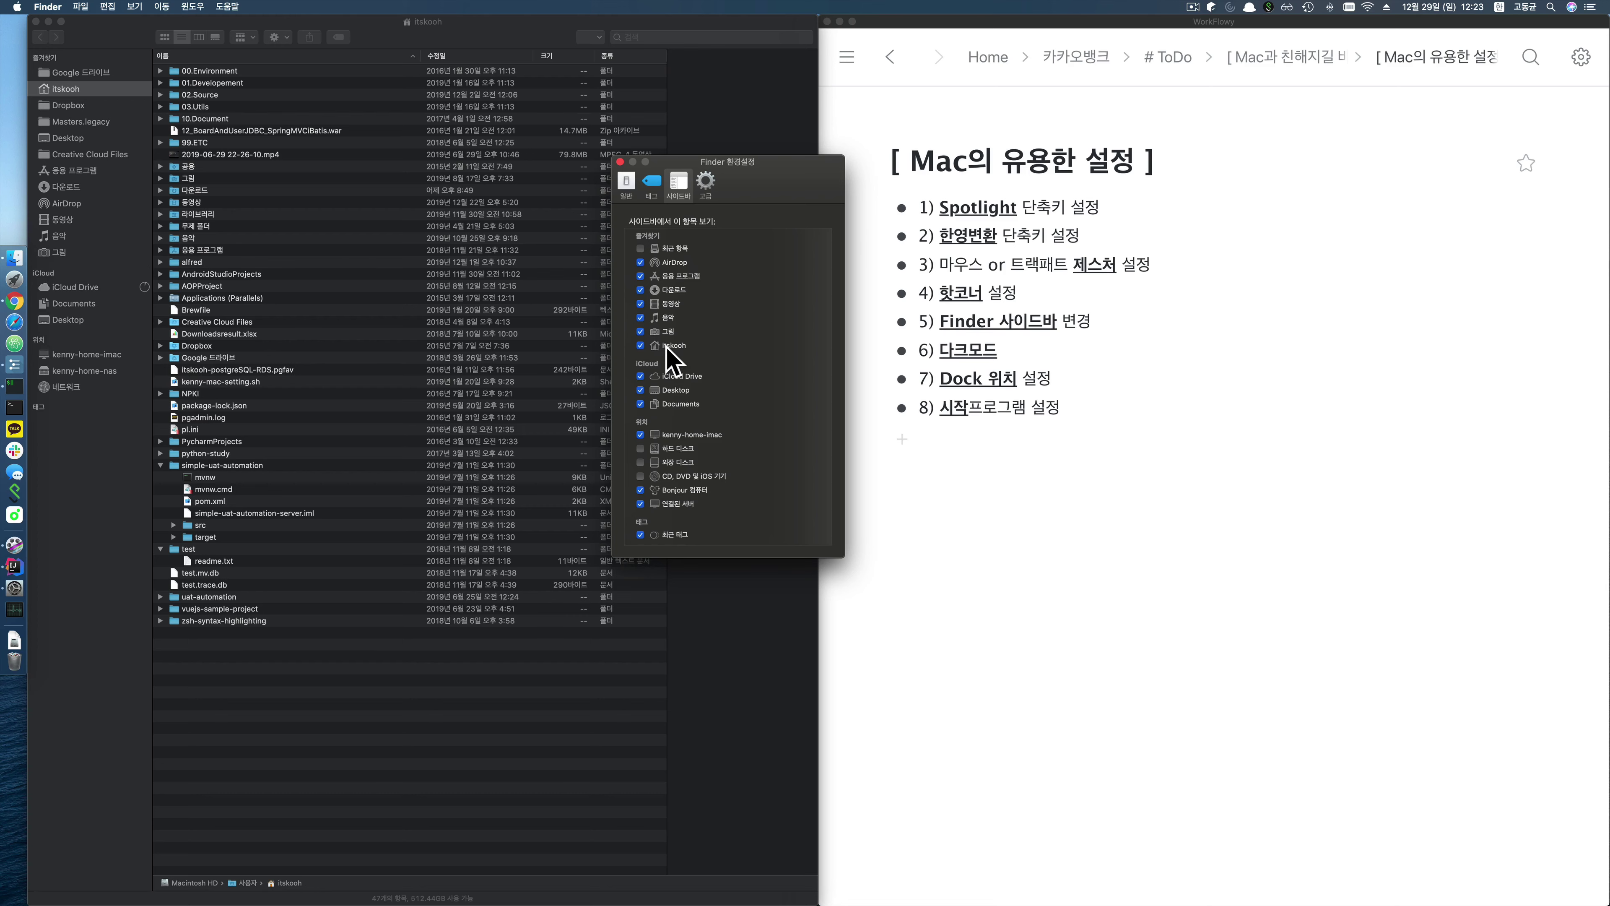
Step: Restore the disk and device entries in the Finder sidebar and remove AirDrop, 동영상, 음악 and 그림 from it
{"action": "left_click", "coordinate": [640, 462]}
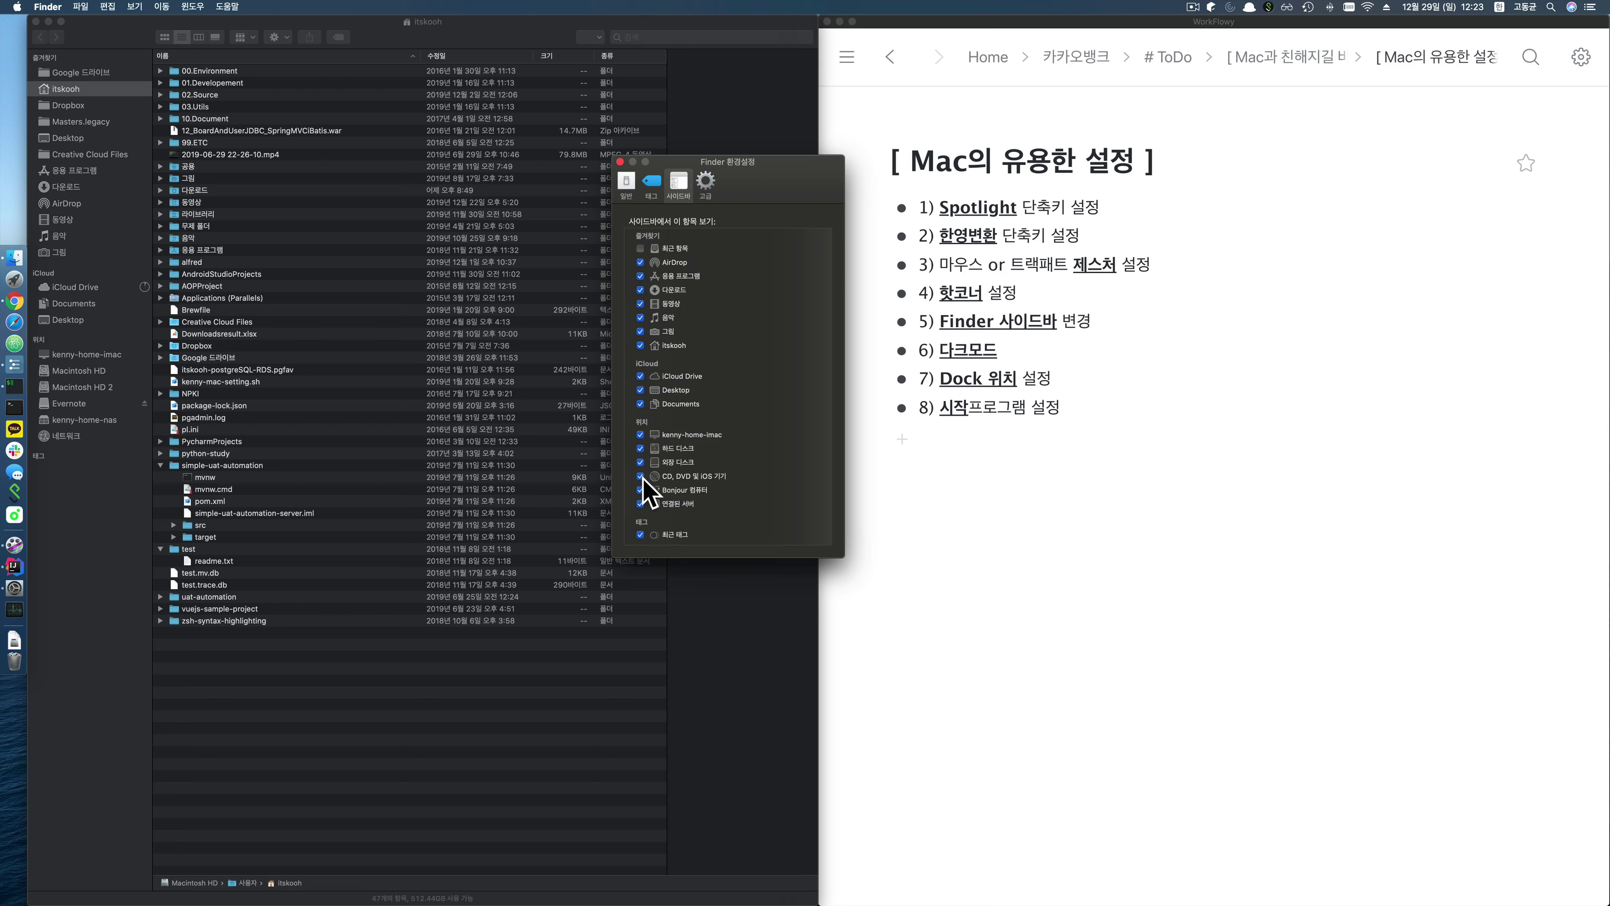
{"action": "left_click", "coordinate": [640, 303]}
{"action": "left_click", "coordinate": [640, 317]}
{"action": "left_click", "coordinate": [640, 331]}
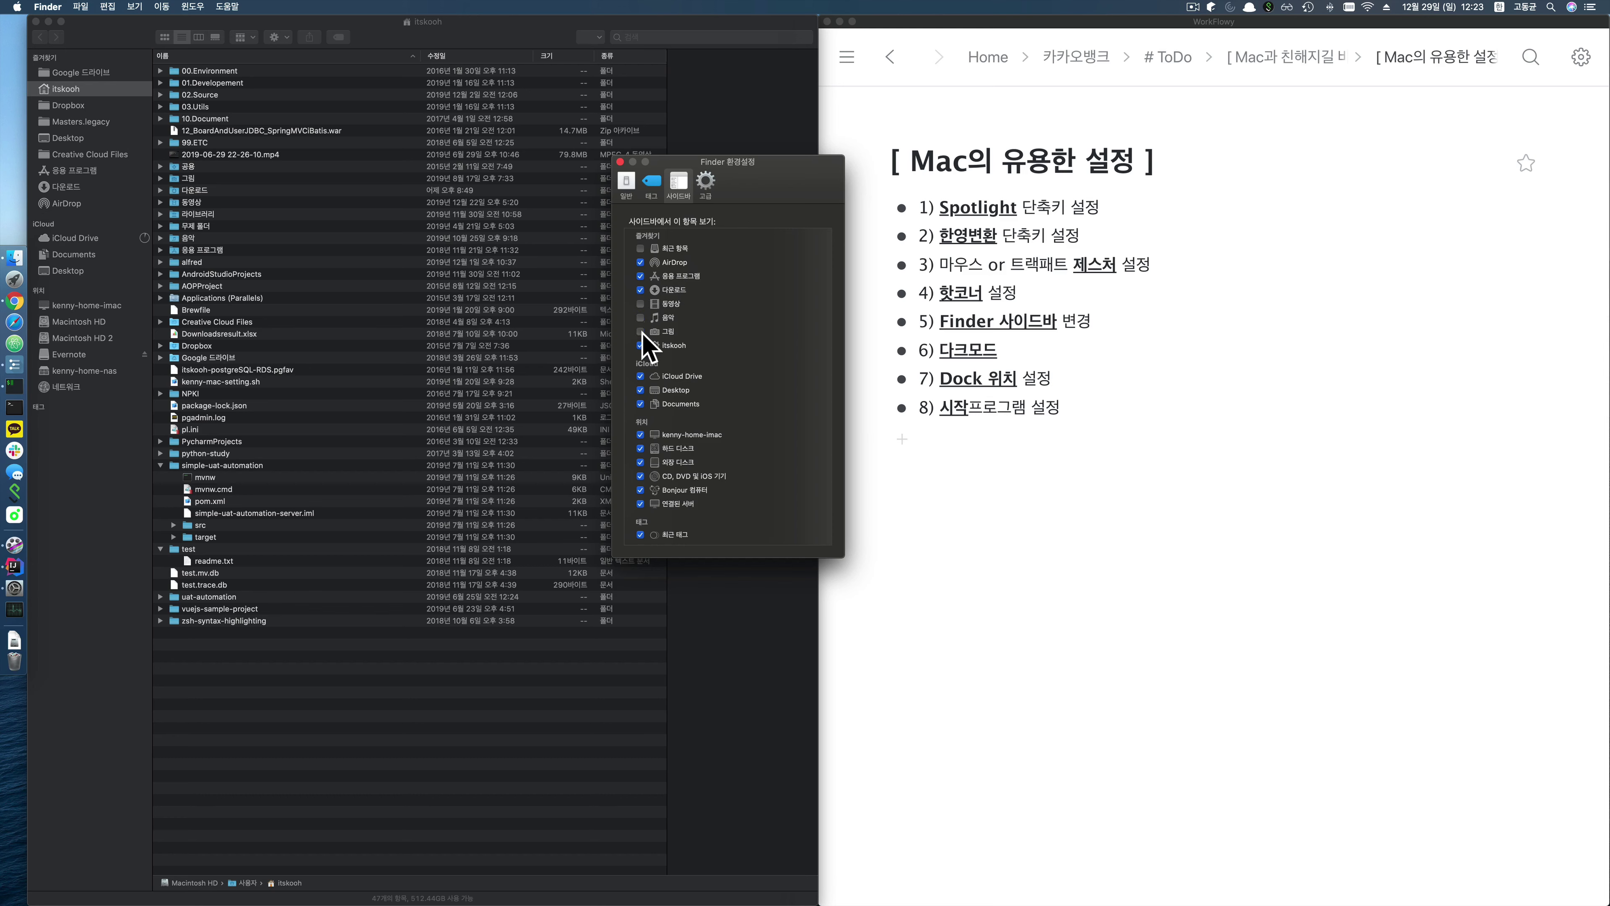
{"action": "left_click", "coordinate": [640, 262]}
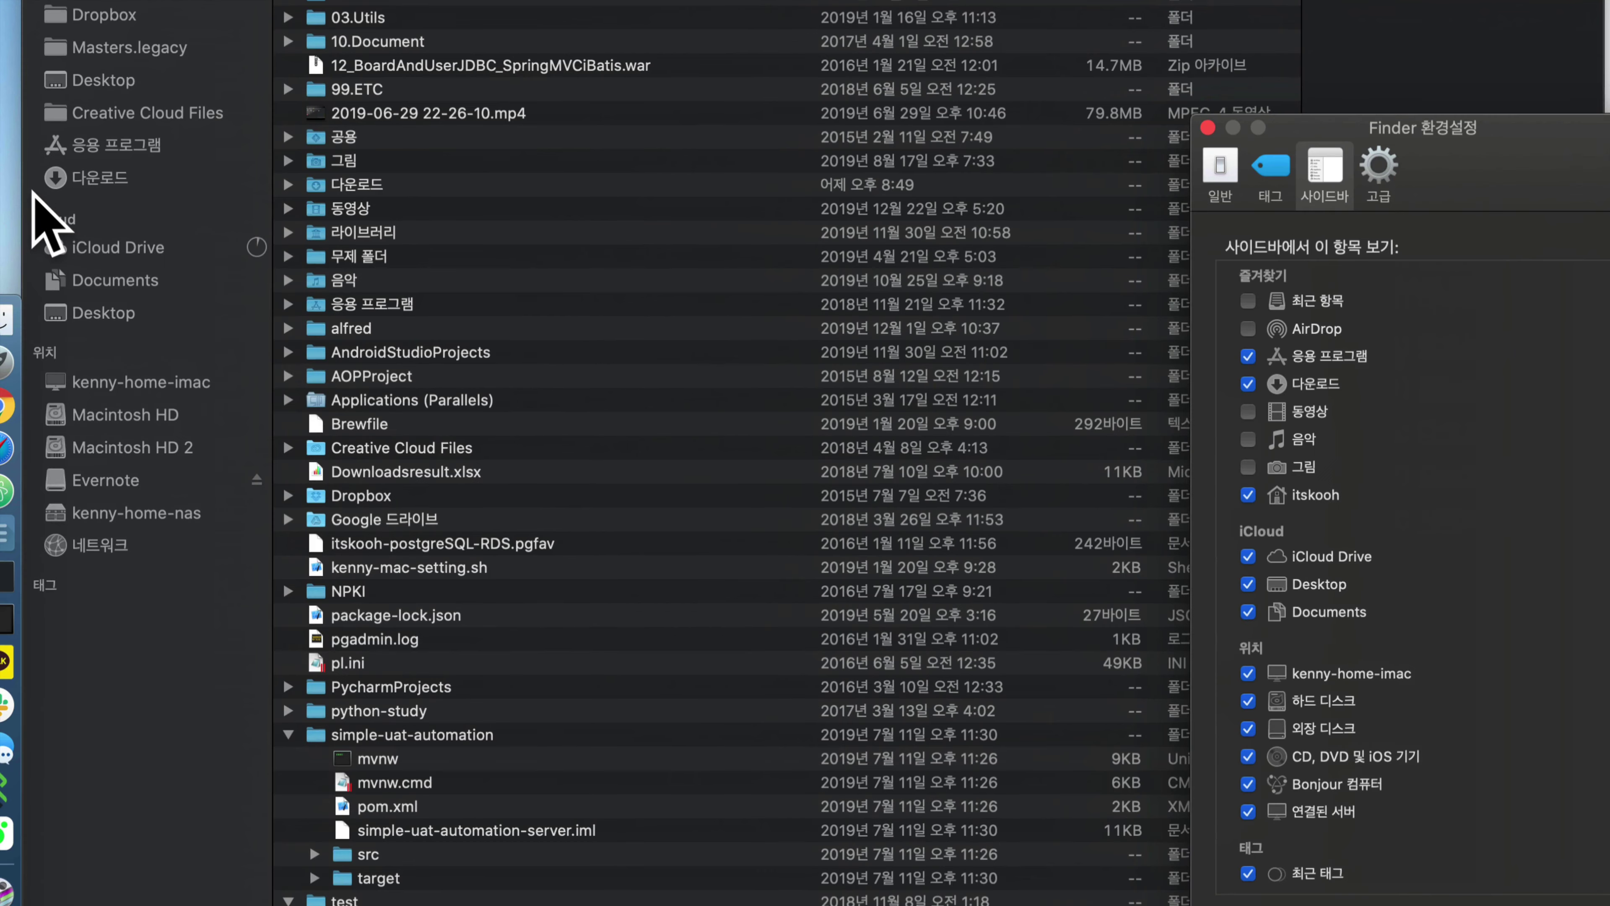
Step: Return to the Finder window and view the contents of Macintosh HD from the sidebar
{"action": "key", "text": "super+w"}
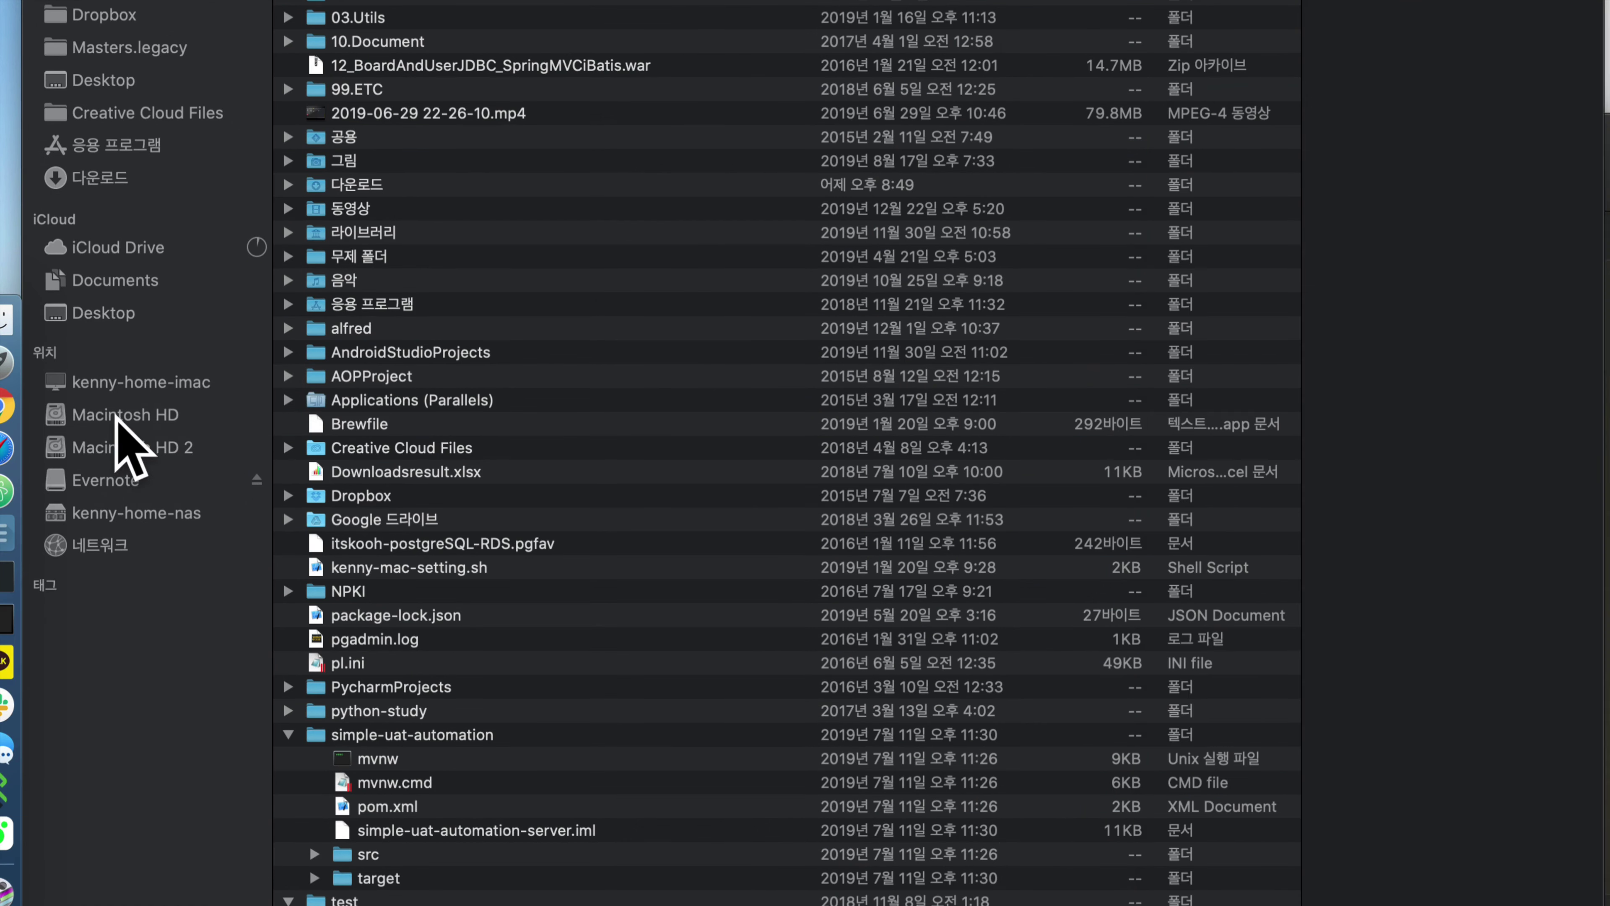
{"action": "left_click", "coordinate": [124, 445]}
{"action": "left_click", "coordinate": [124, 423]}
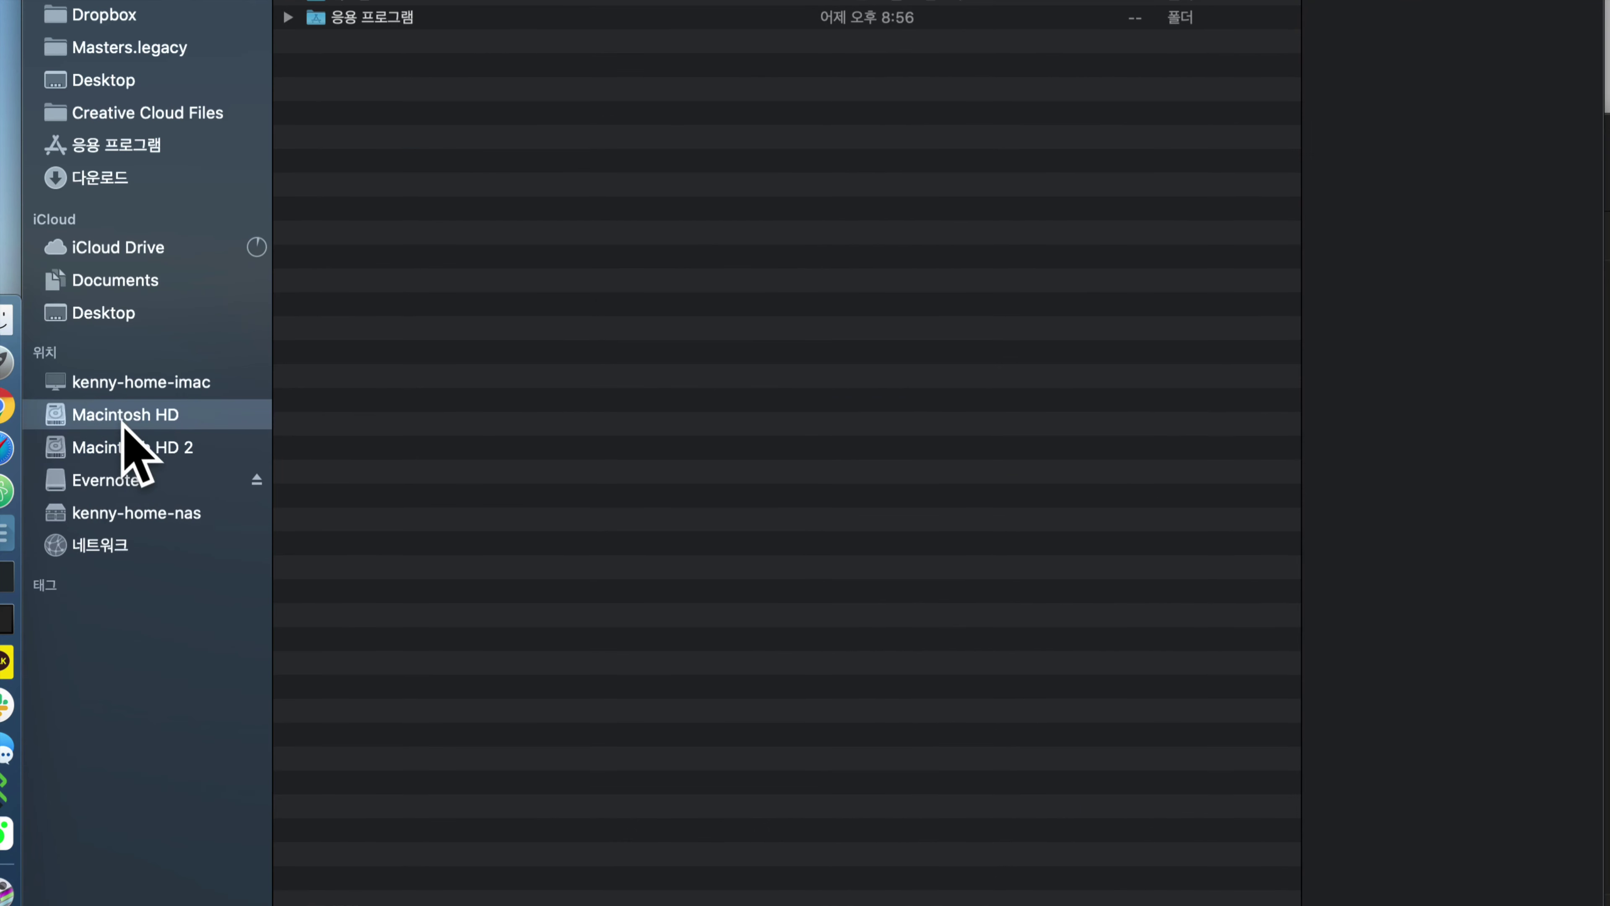
{"action": "left_click", "coordinate": [126, 437]}
{"action": "left_click", "coordinate": [127, 424]}
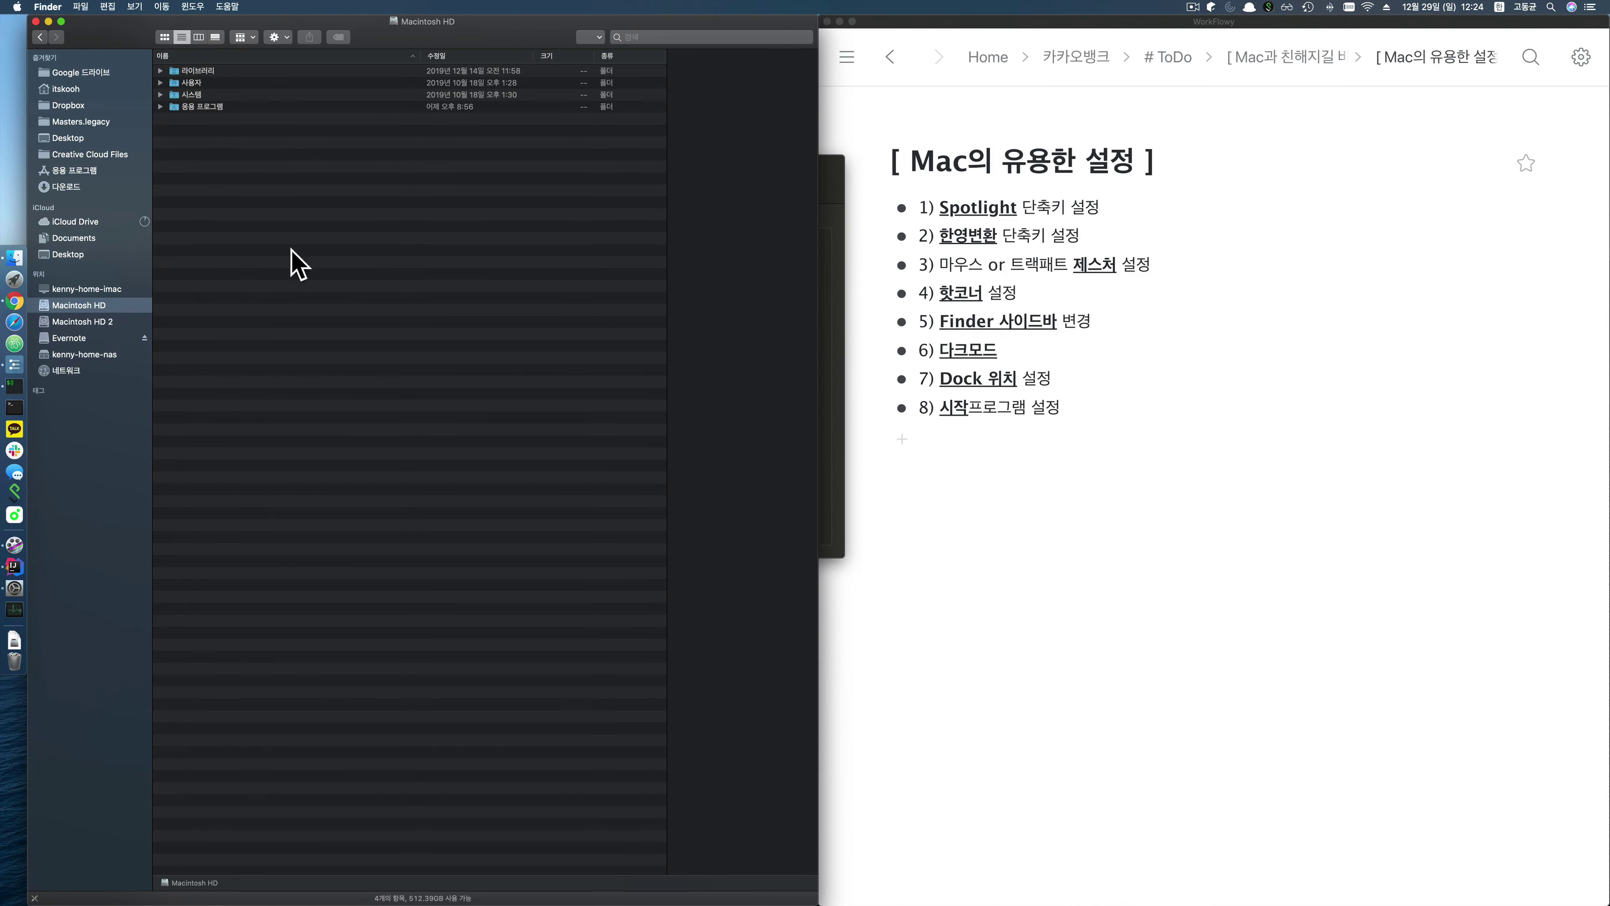
Step: Bring Finder's preferences back up, then close both the preferences and the Finder window
{"action": "key", "text": "super+comma"}
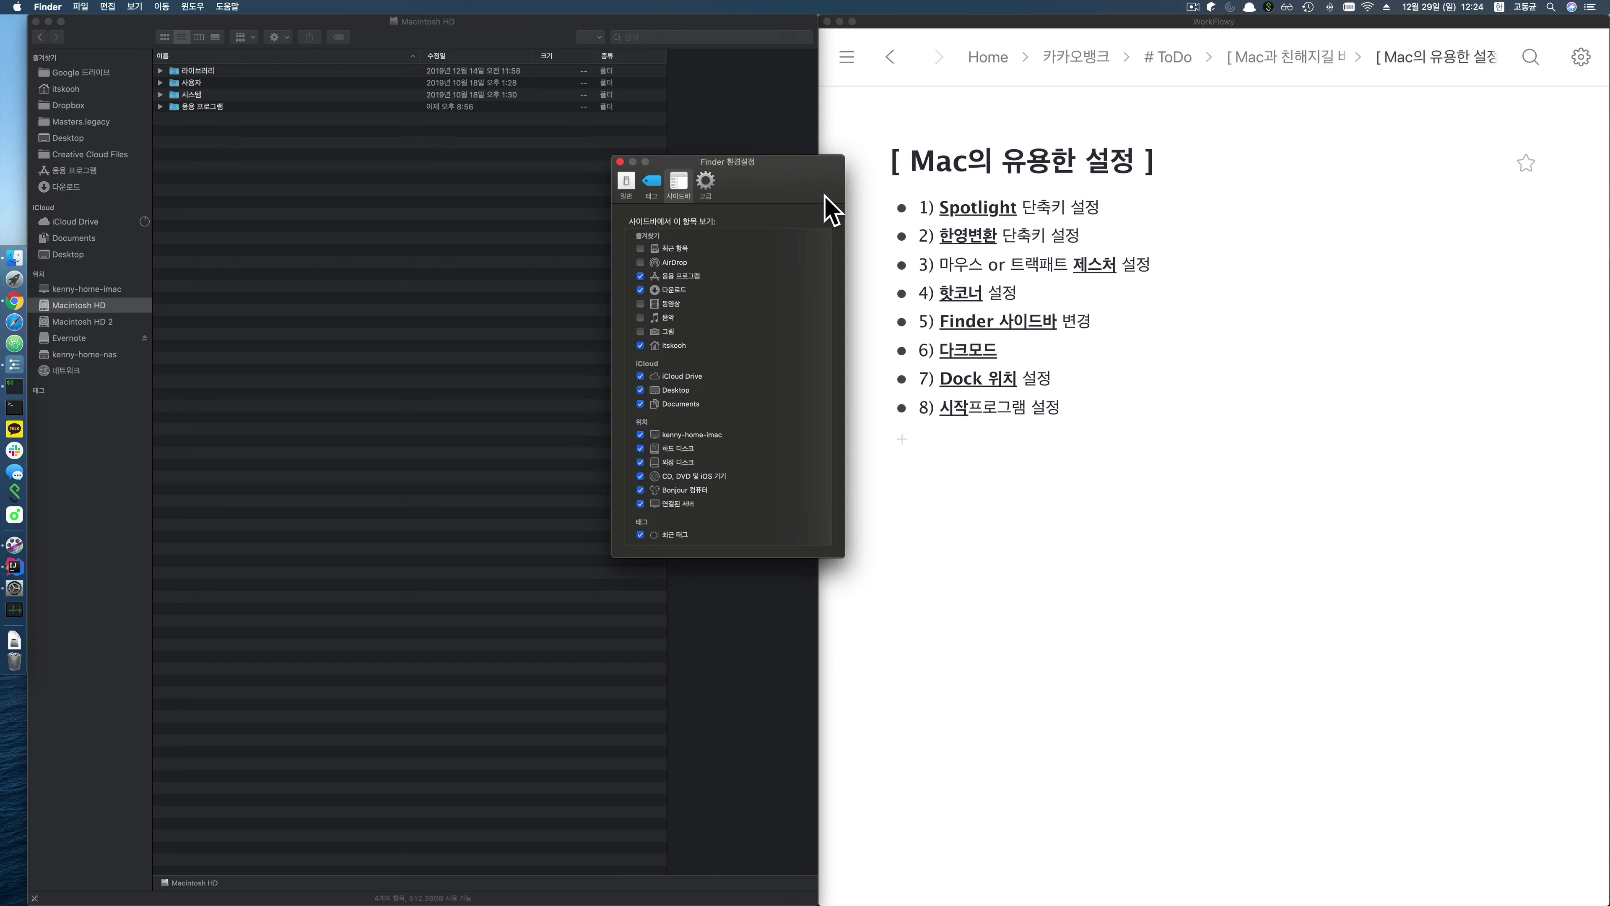
{"action": "left_click_drag", "start_coordinate": [777, 167], "coordinate": [851, 166]}
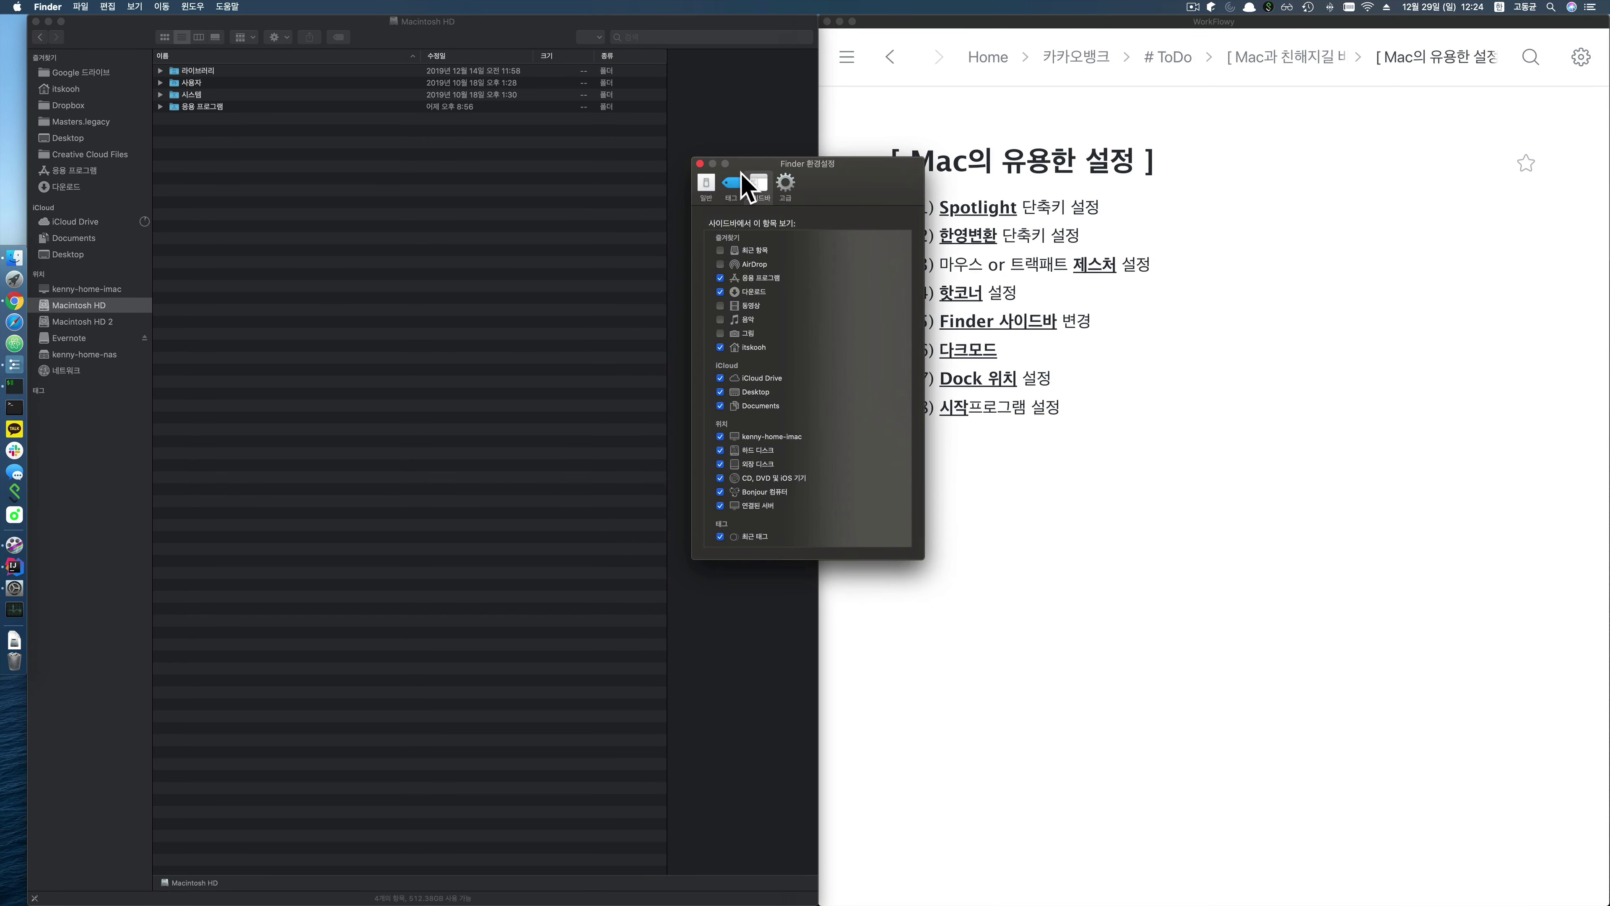
{"action": "left_click", "coordinate": [700, 163]}
{"action": "key", "text": "super+w"}
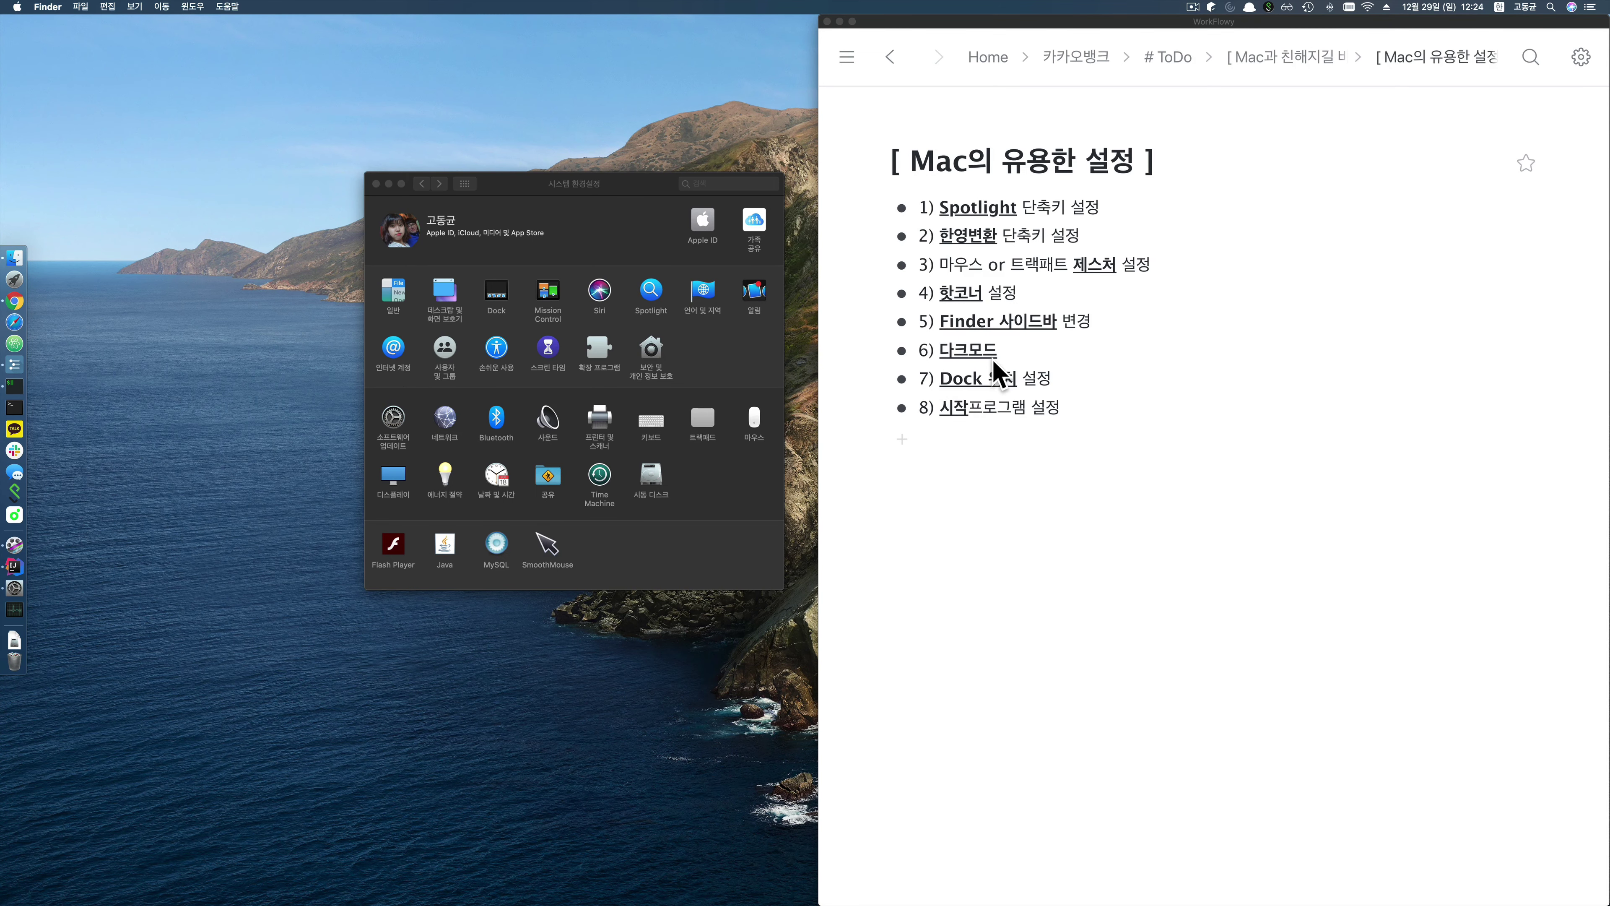
Step: Highlight "6) 다크모드" in the WorkFlowy list and switch back to System Preferences
{"action": "left_click", "coordinate": [1008, 354]}
{"action": "triple_click", "coordinate": [1015, 349]}
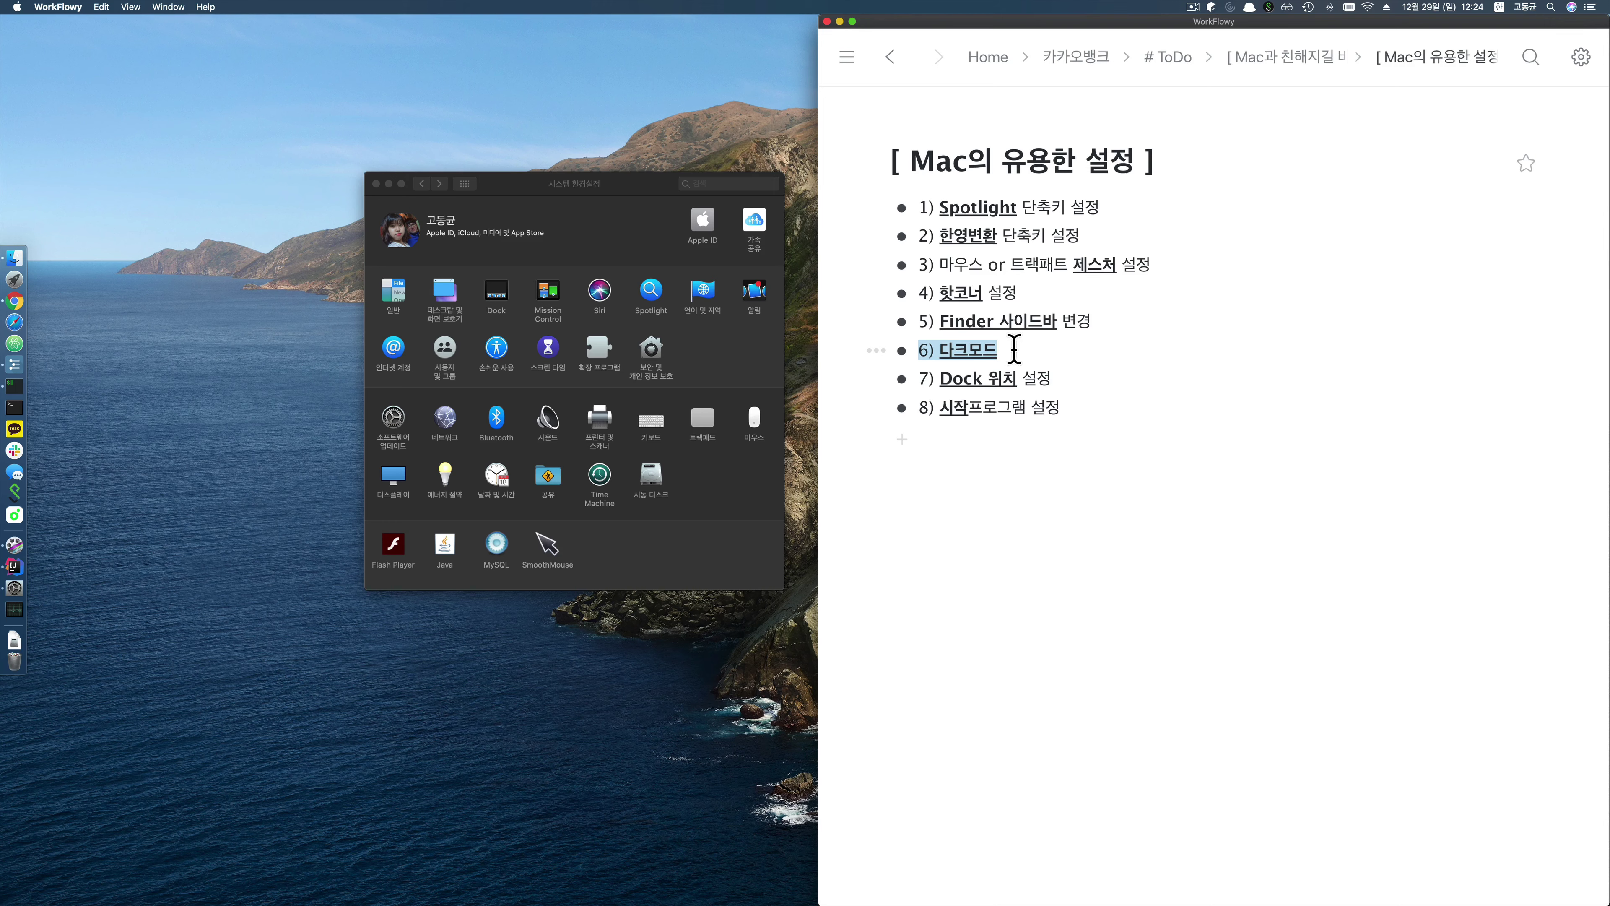
{"action": "left_click", "coordinate": [636, 203]}
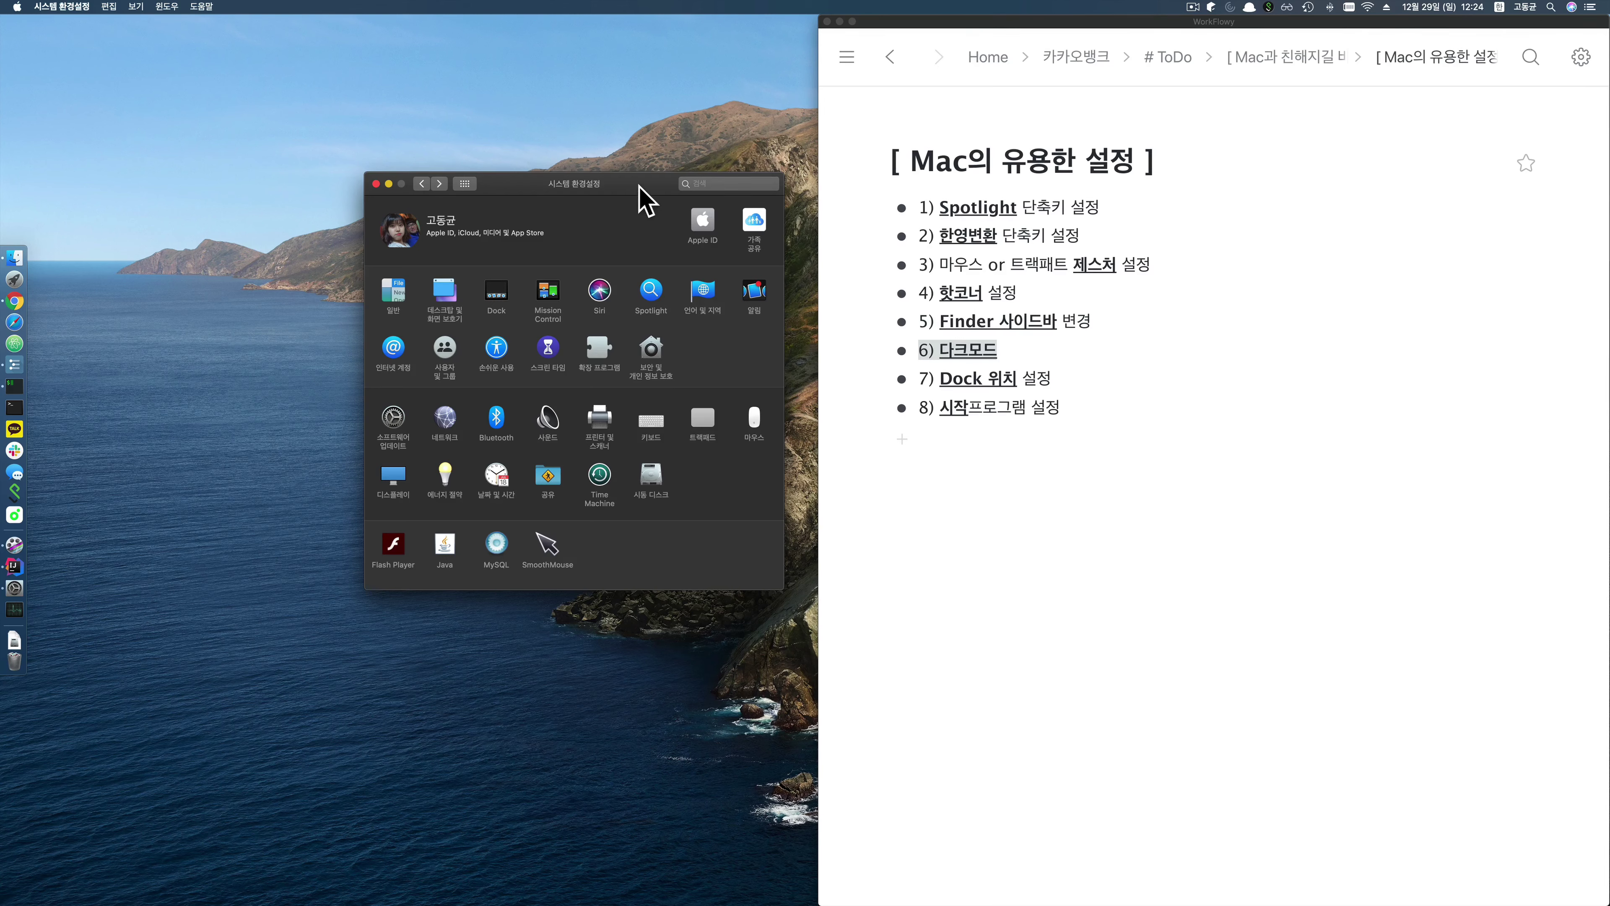
Step: Set the system appearance to 라이트 모드 in the General preferences
{"action": "left_click_drag", "start_coordinate": [638, 185], "coordinate": [651, 182]}
{"action": "left_click", "coordinate": [405, 289]}
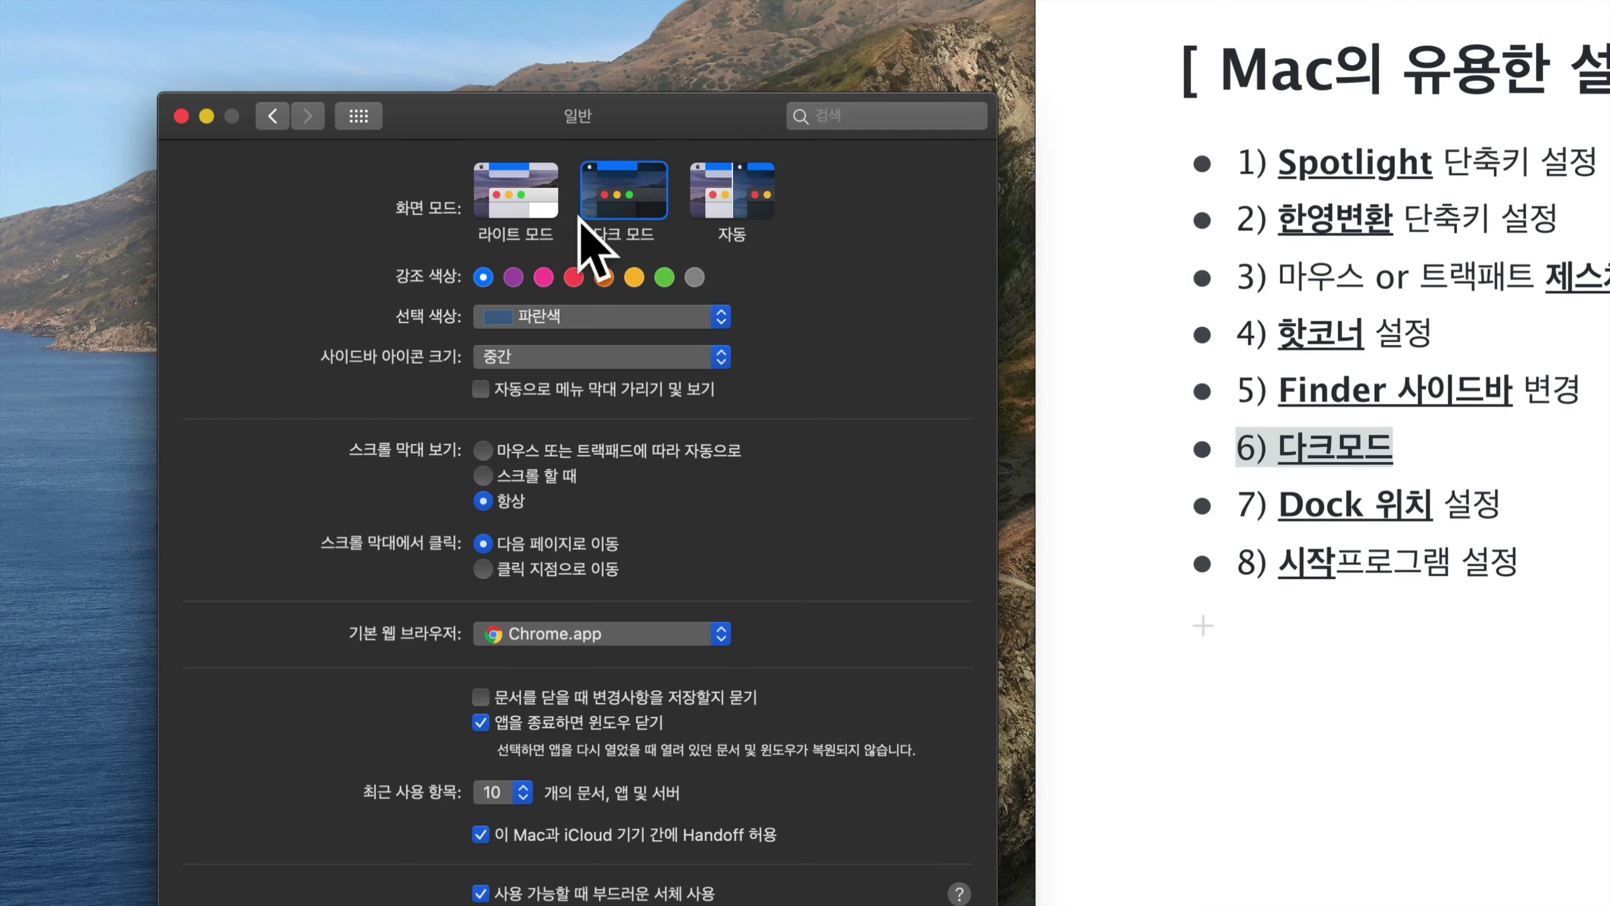
{"action": "left_click", "coordinate": [549, 212]}
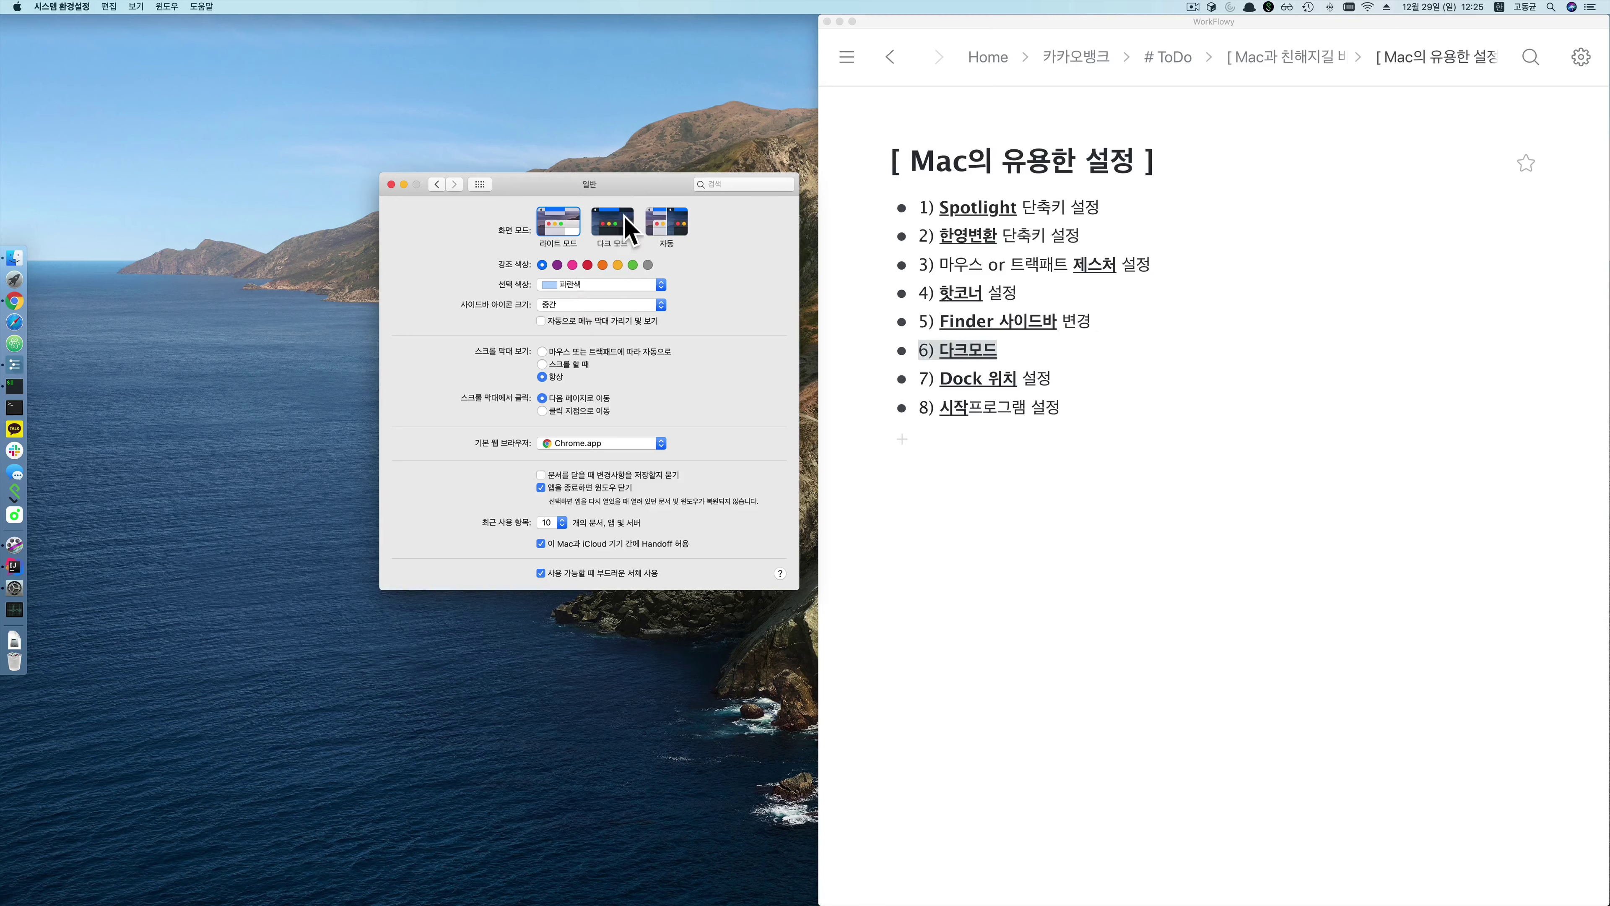
Step: Switch the system appearance to 다크 모드, back to 라이트 모드, and finally to 다크 모드 again
{"action": "left_click", "coordinate": [615, 223]}
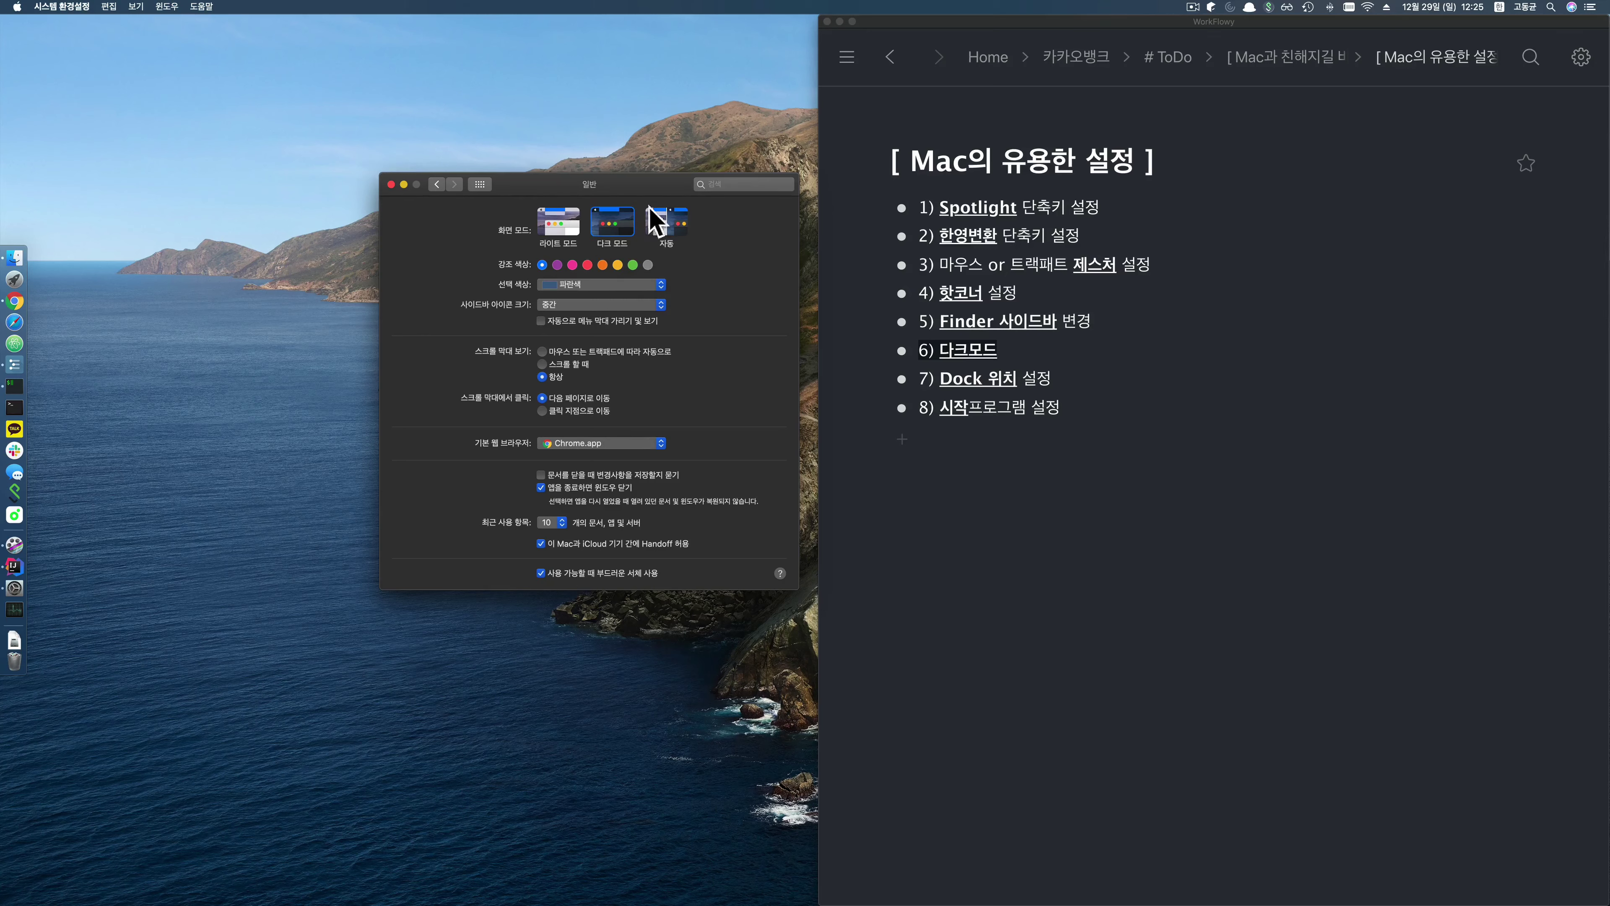
{"action": "left_click", "coordinate": [903, 127]}
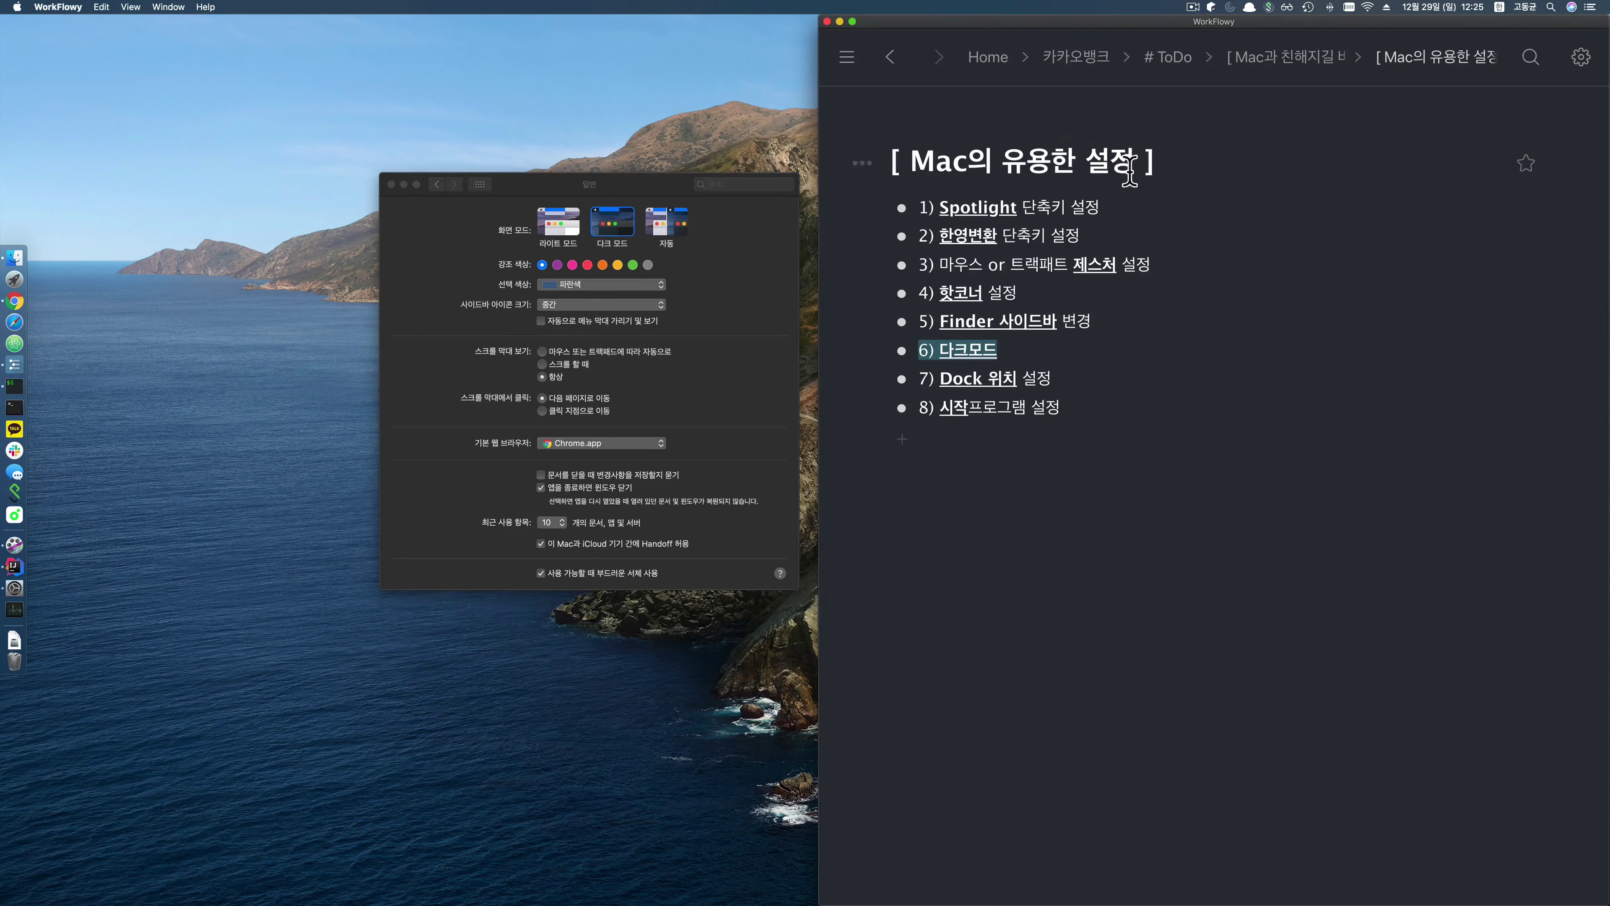
{"action": "left_click", "coordinate": [551, 225]}
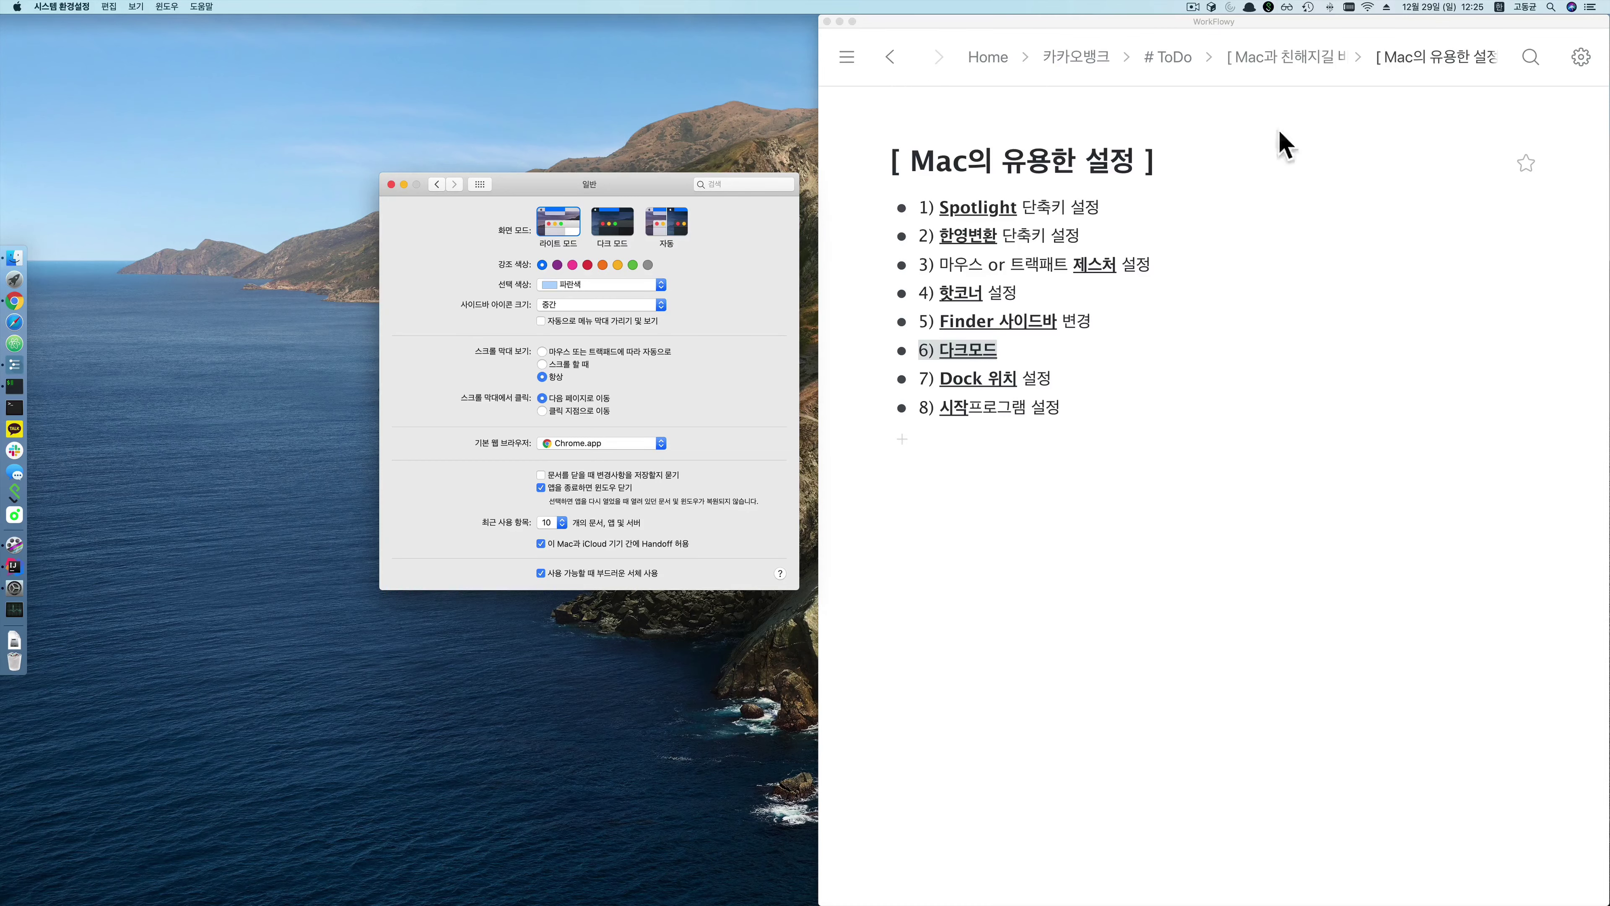
{"action": "left_click", "coordinate": [612, 221]}
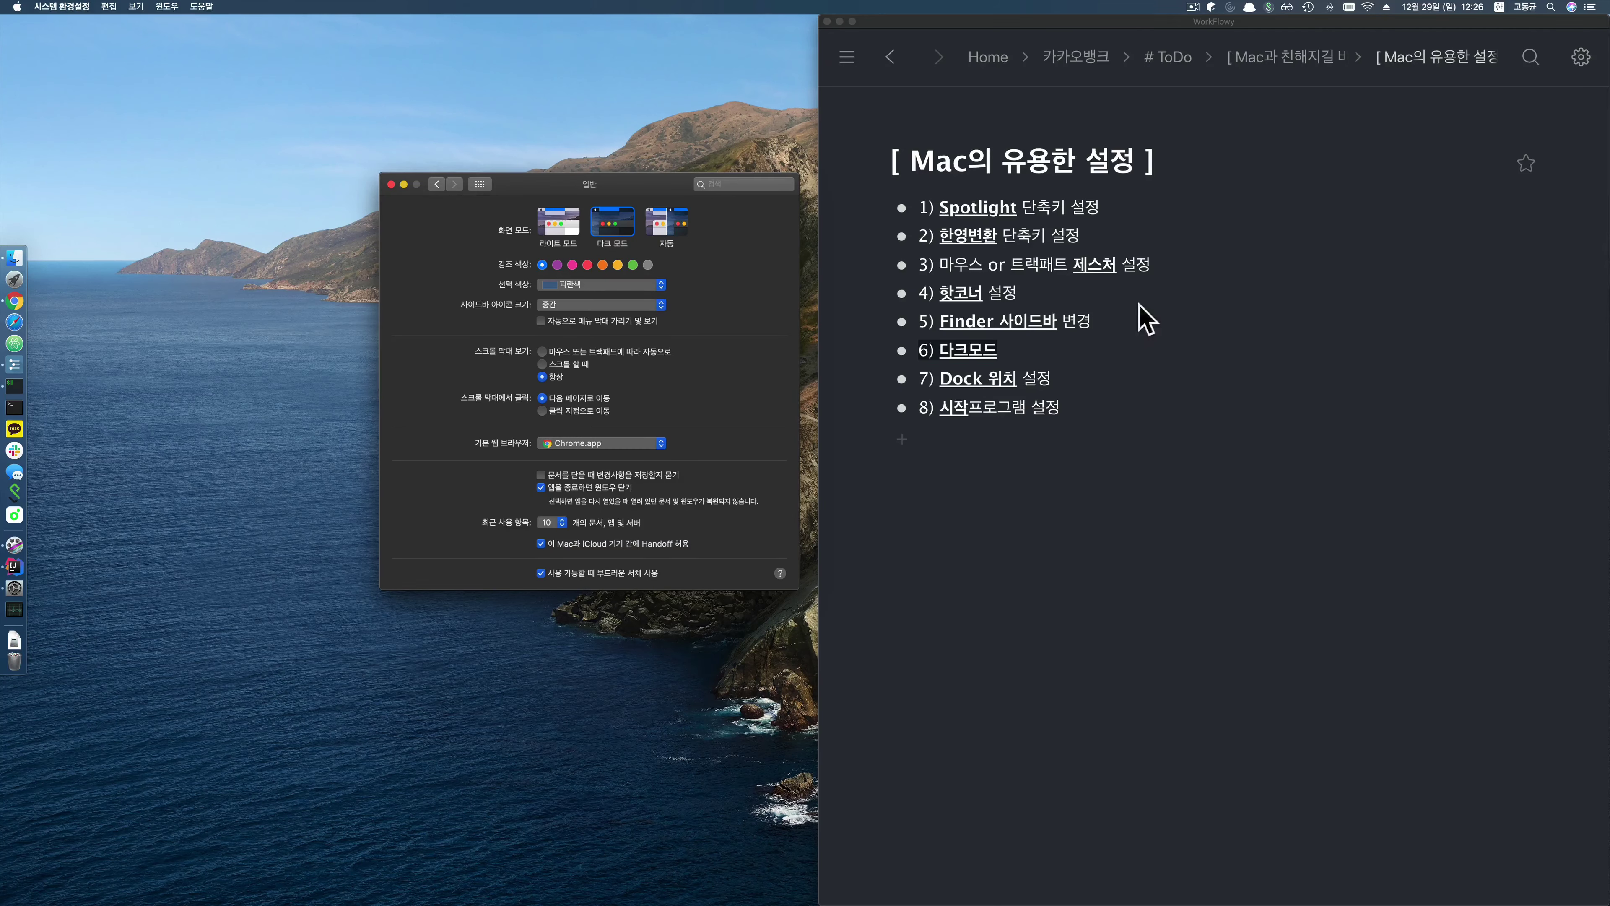
Step: Change the WorkFlowy theme to Default in its settings and close the settings dialog
{"action": "left_click", "coordinate": [1160, 310]}
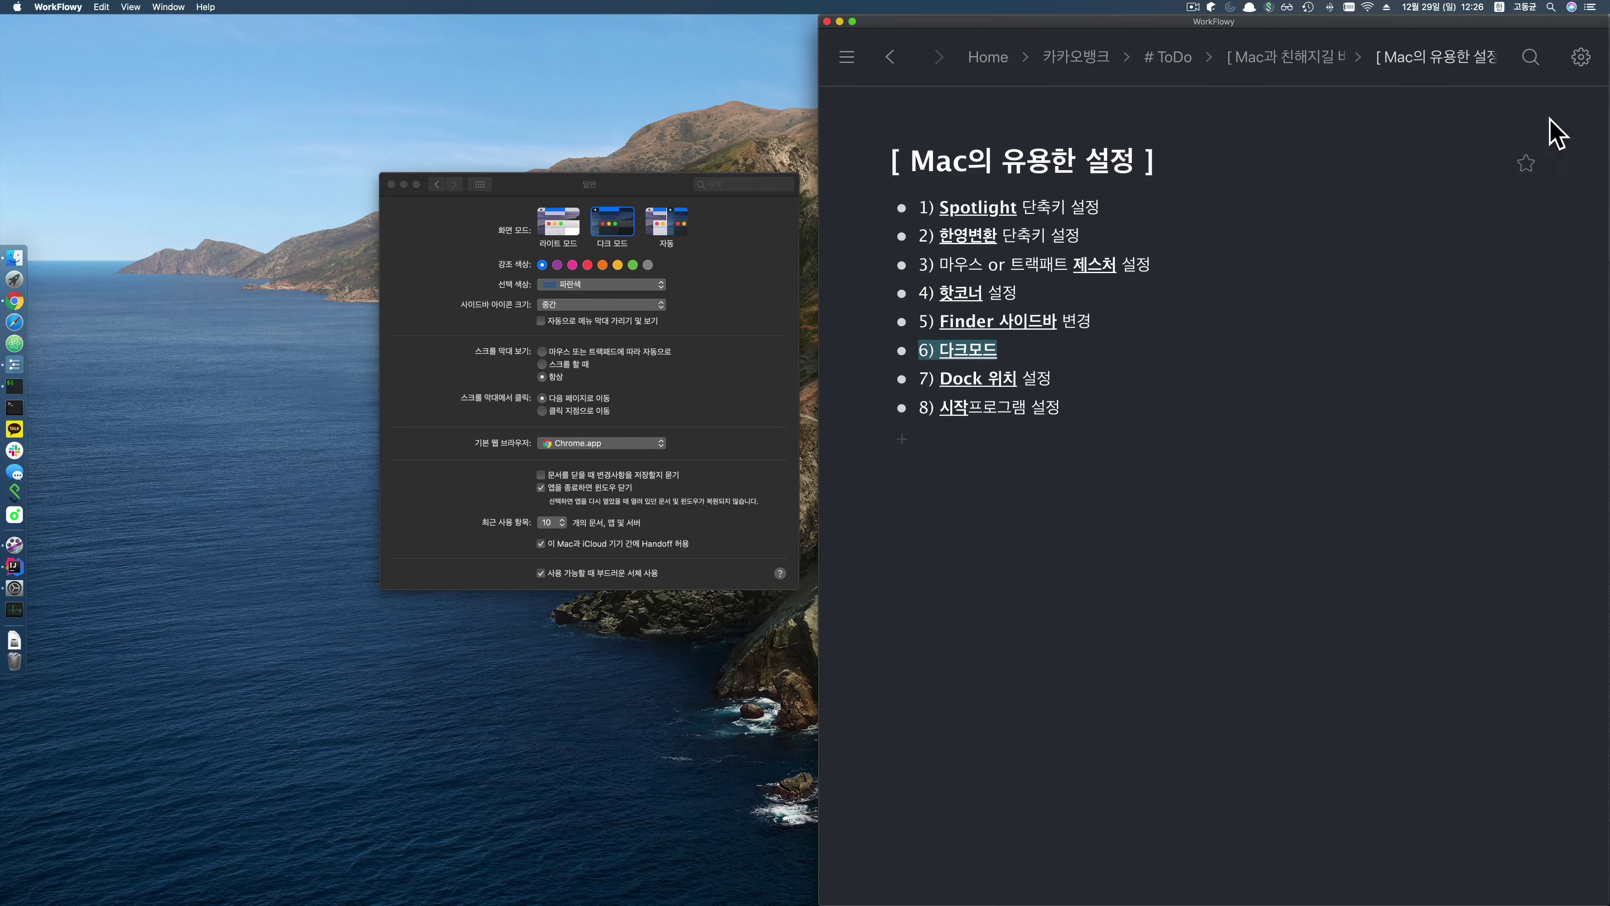
{"action": "left_click", "coordinate": [1581, 58]}
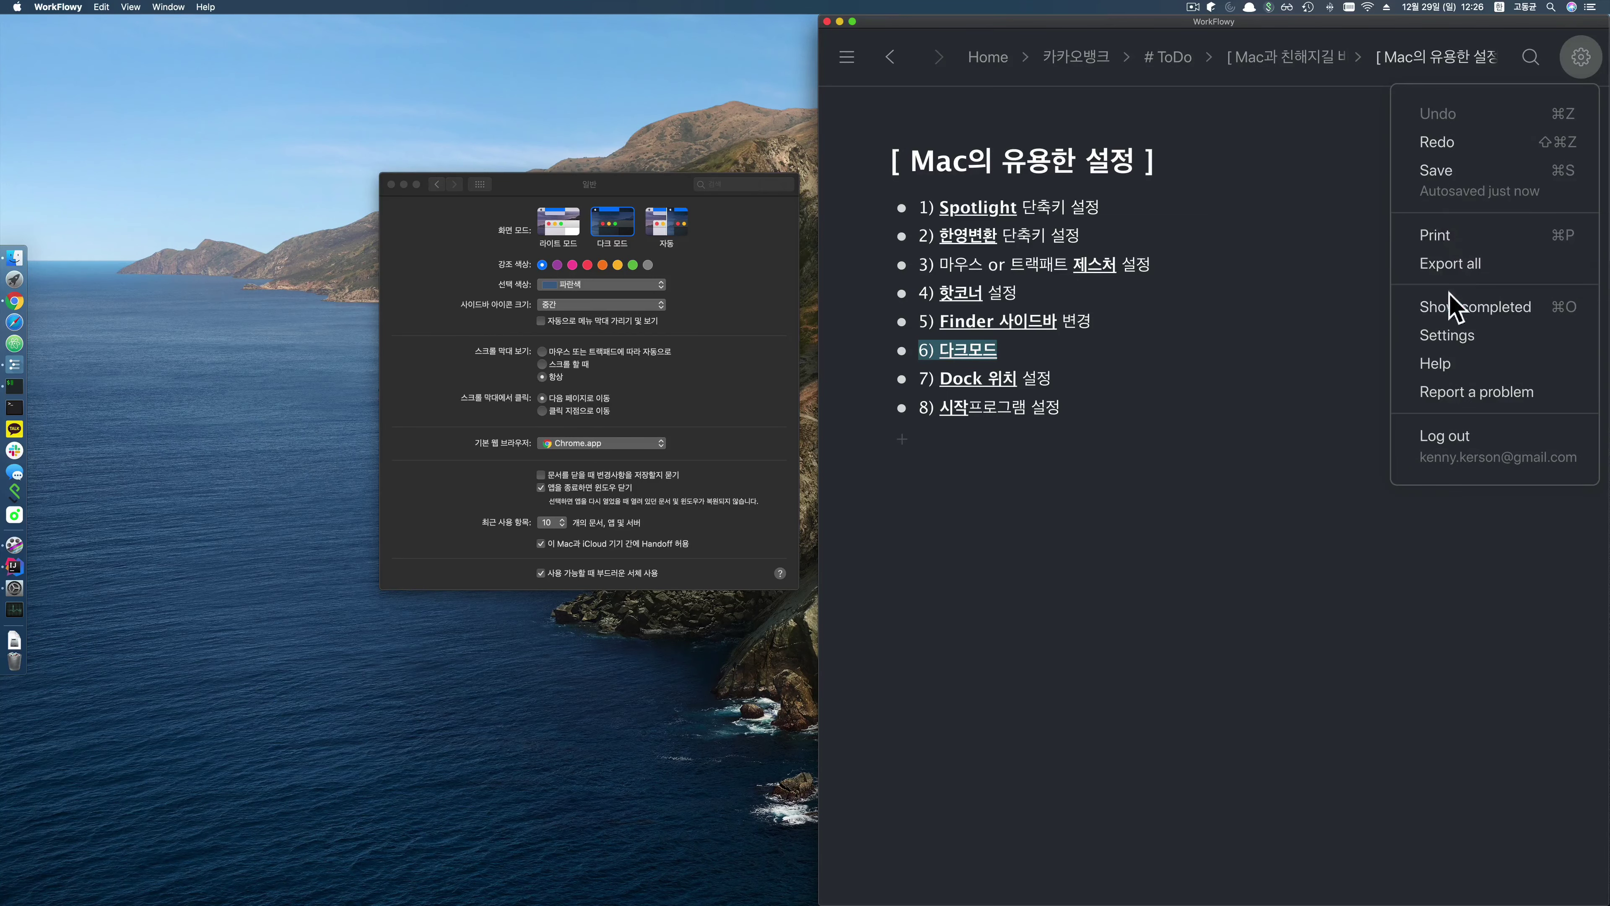
{"action": "left_click", "coordinate": [1451, 336]}
{"action": "scroll", "coordinate": [1039, 570], "scroll_direction": "down", "scroll_amount": 5}
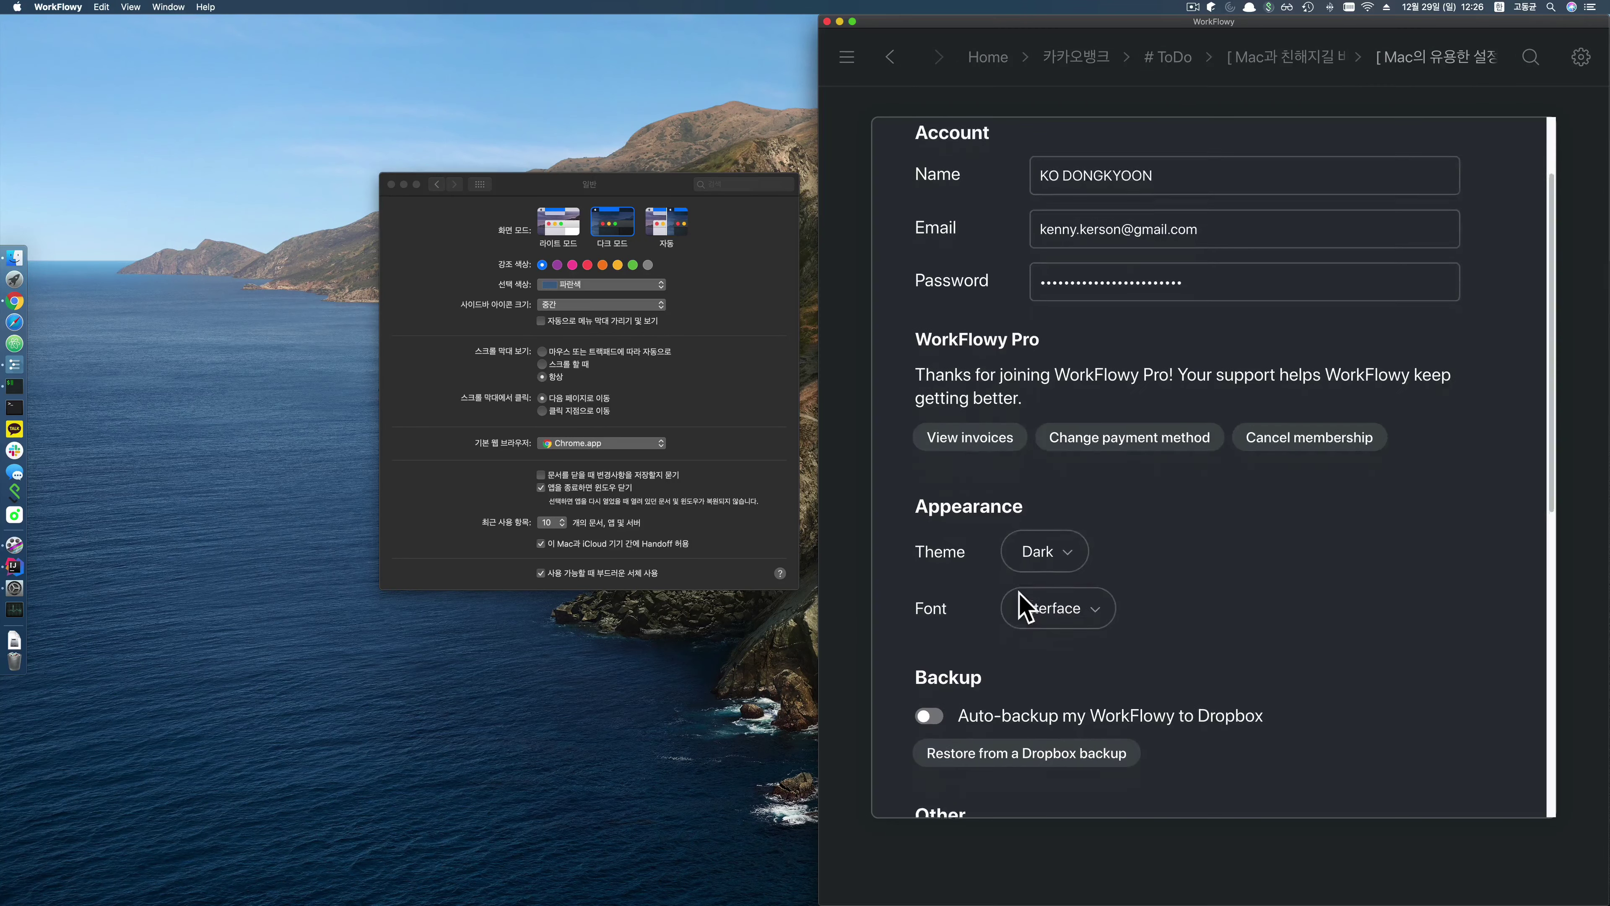
{"action": "left_click", "coordinate": [1021, 536]}
{"action": "left_click", "coordinate": [1030, 279]}
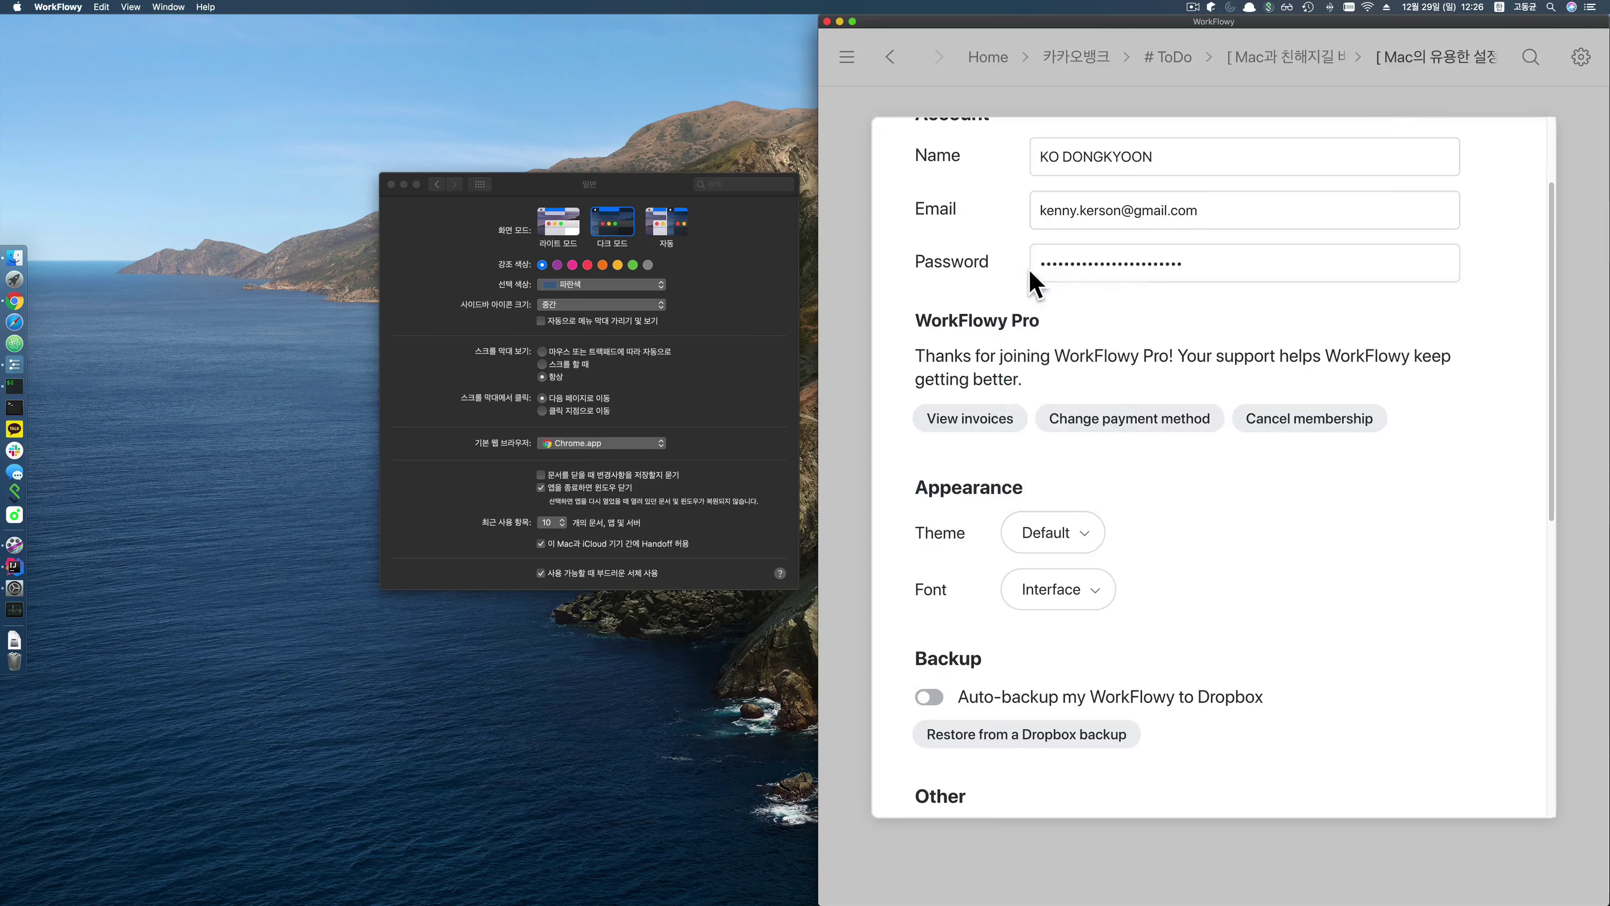
{"action": "left_click", "coordinate": [1551, 95]}
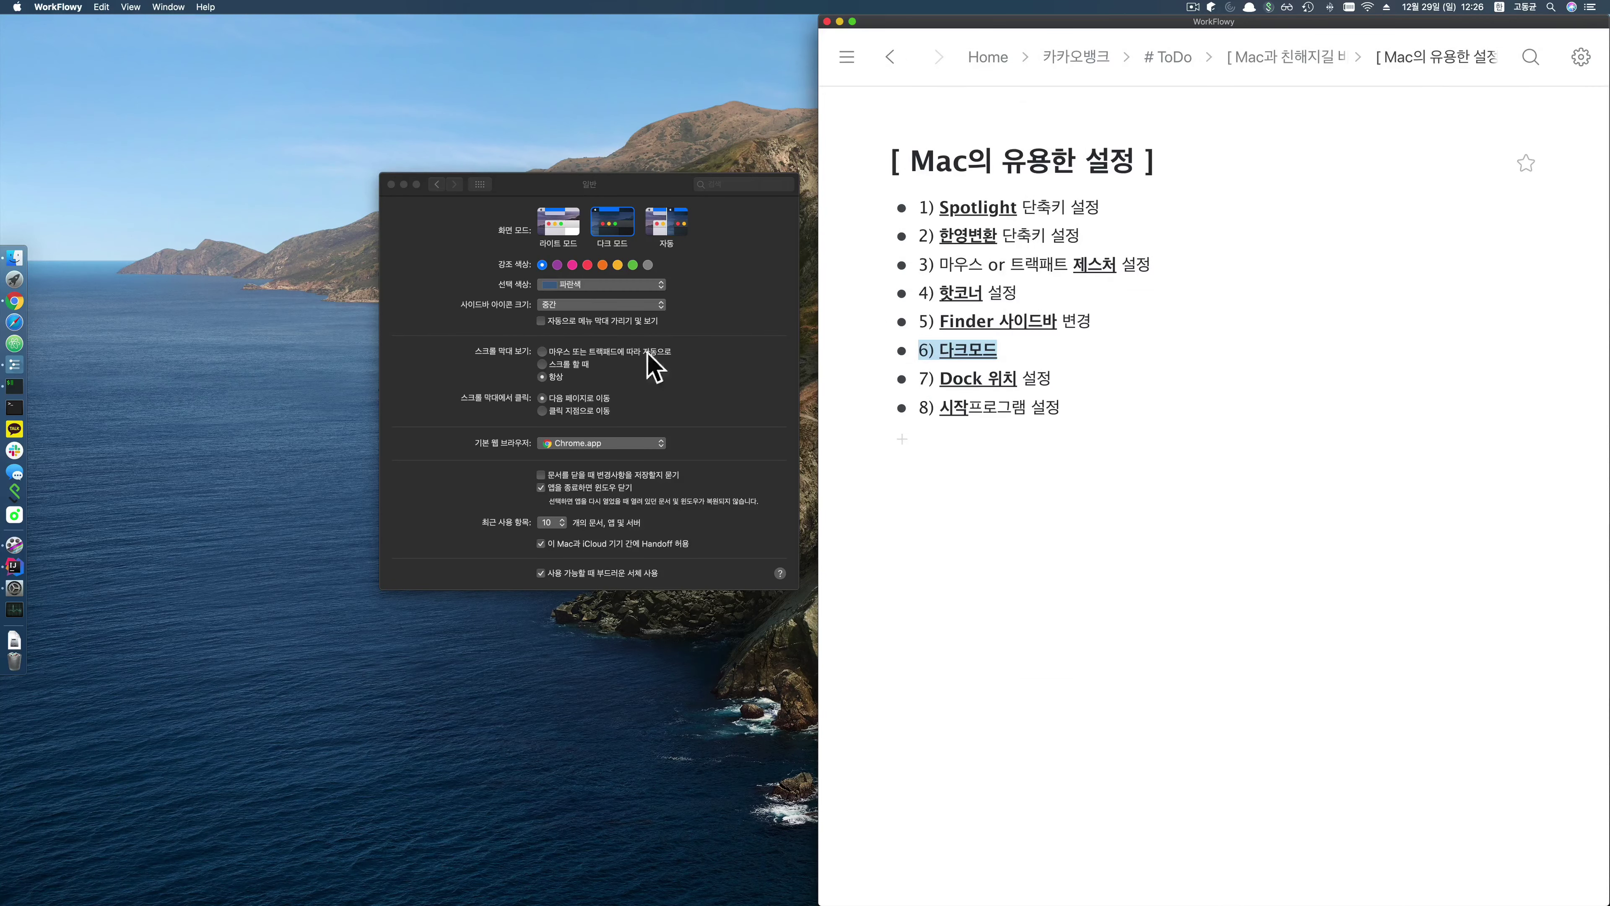
Step: Highlight "7) Dock 위치 설정" in the WorkFlowy list
{"action": "left_click", "coordinate": [550, 183]}
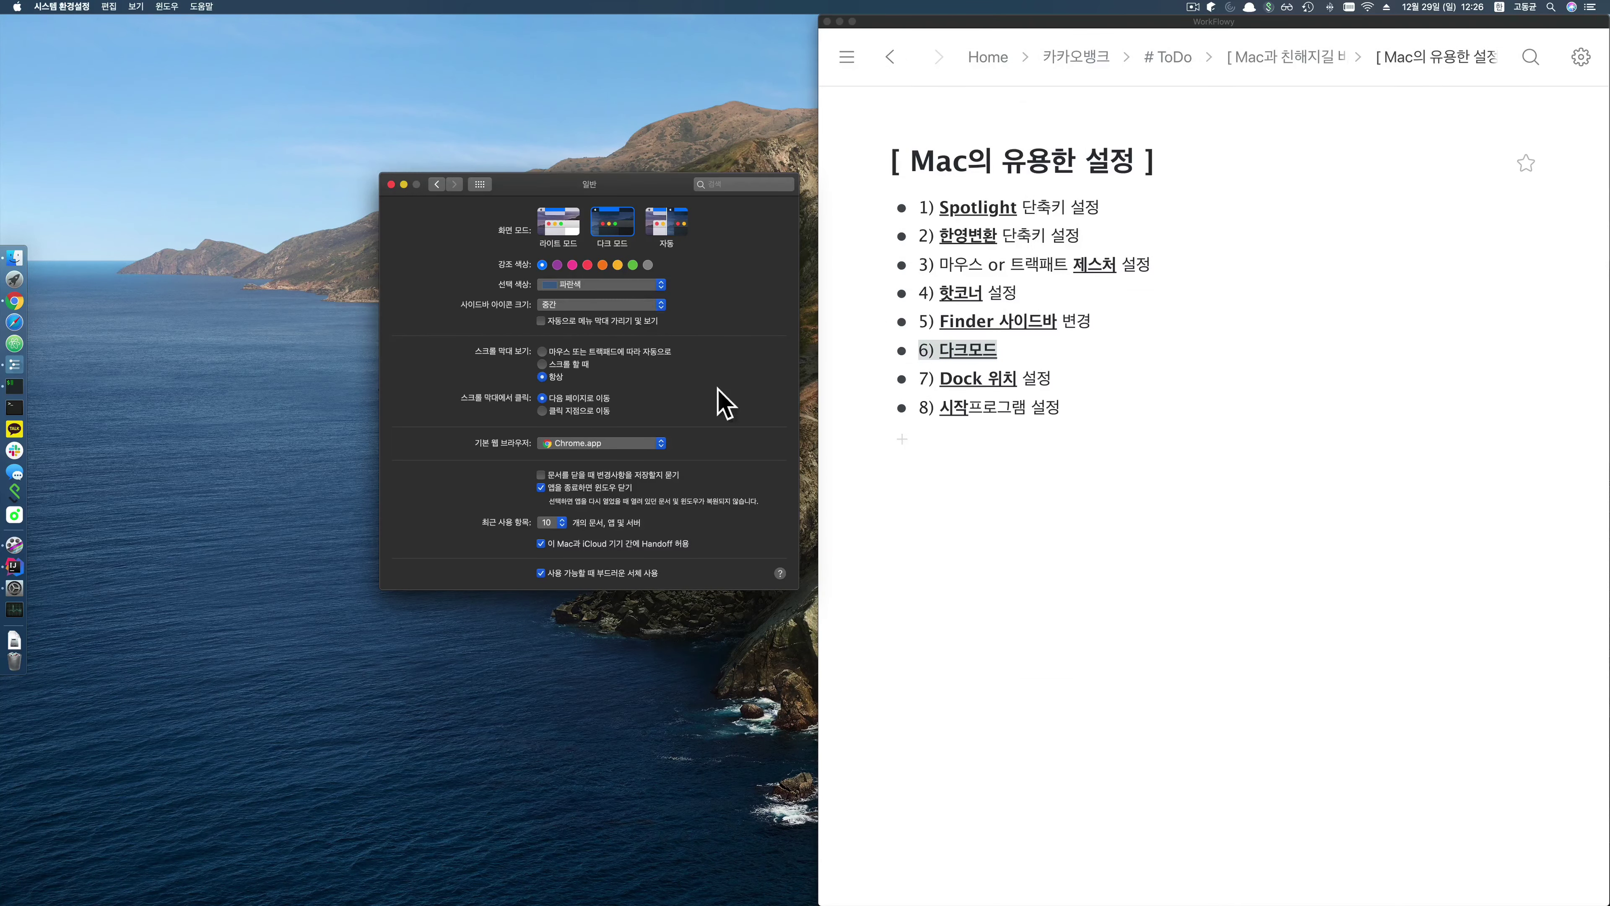
{"action": "left_click", "coordinate": [1008, 345]}
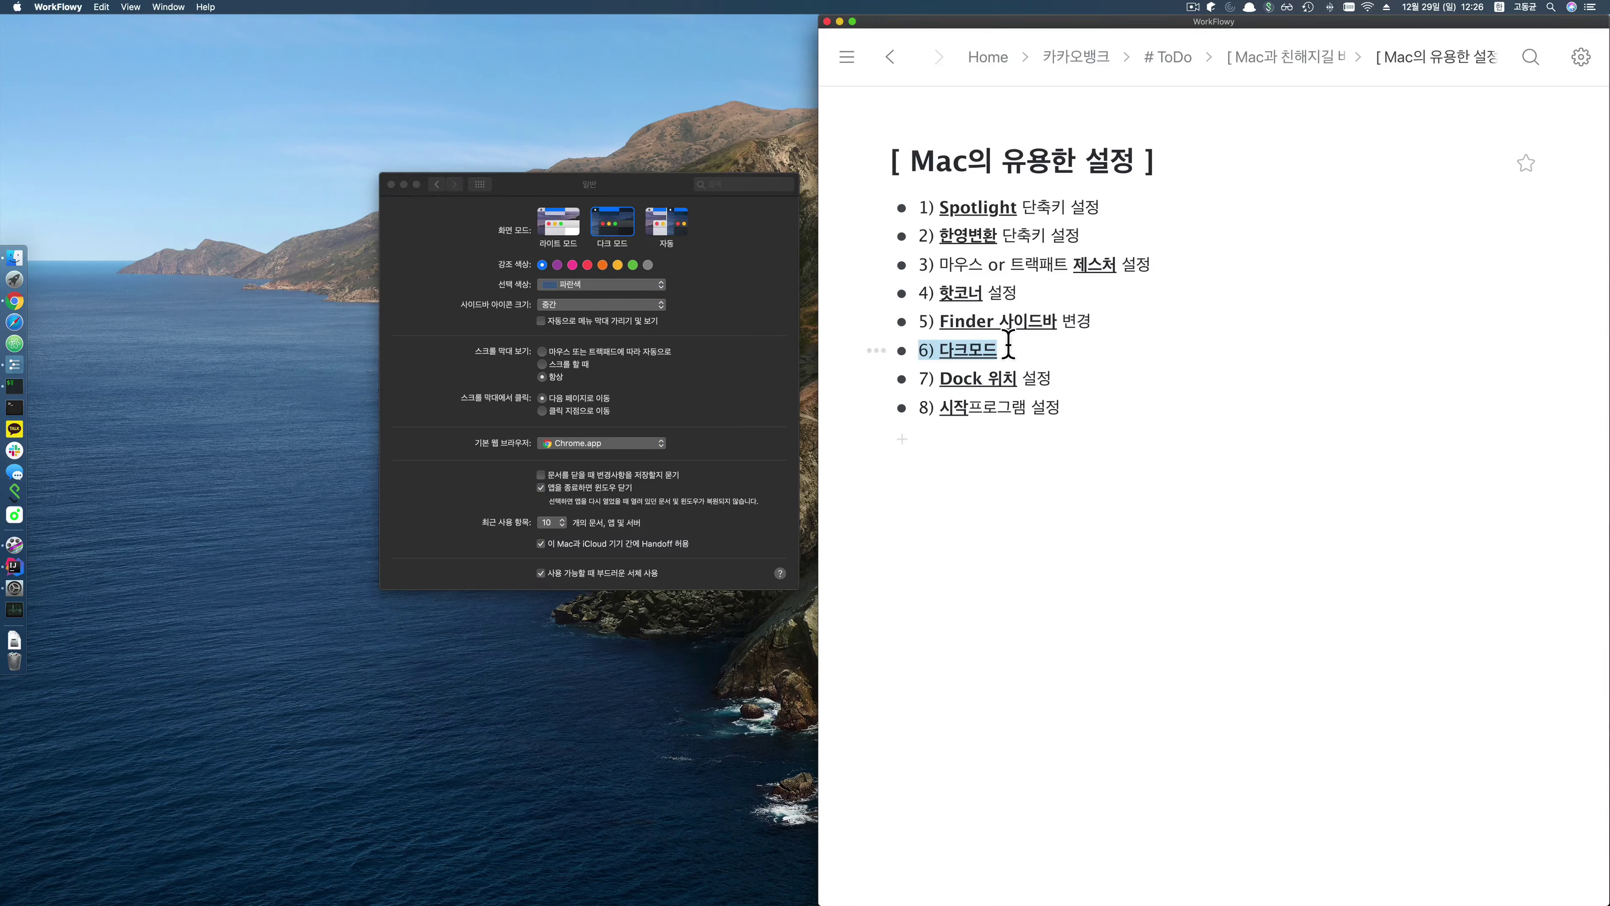
{"action": "left_click", "coordinate": [1073, 381]}
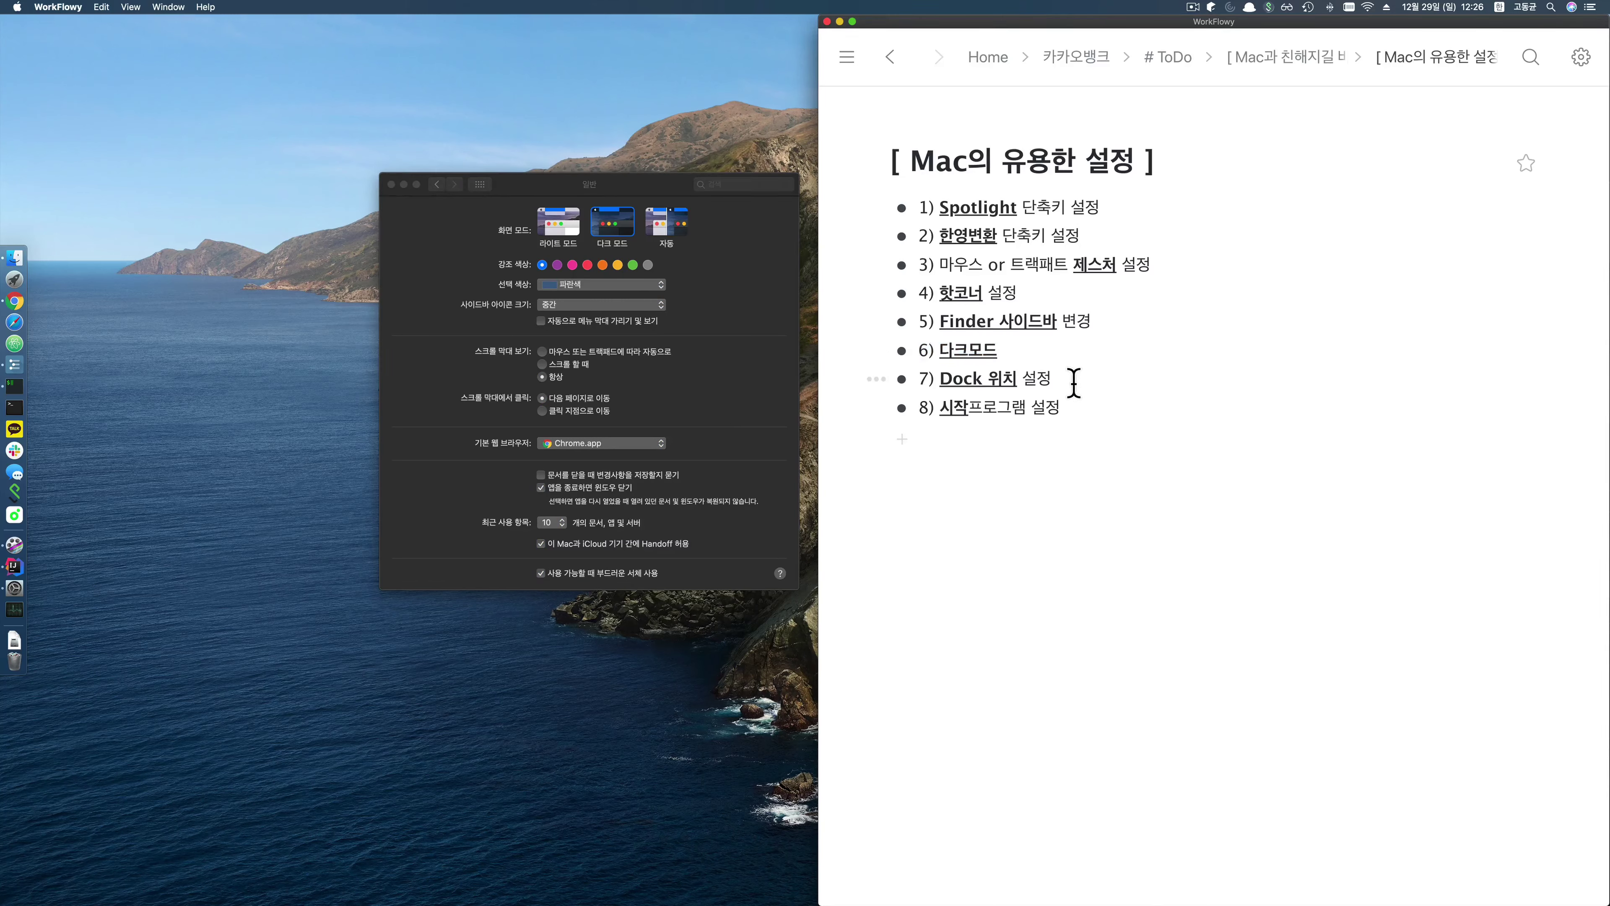
{"action": "triple_click", "coordinate": [1073, 381]}
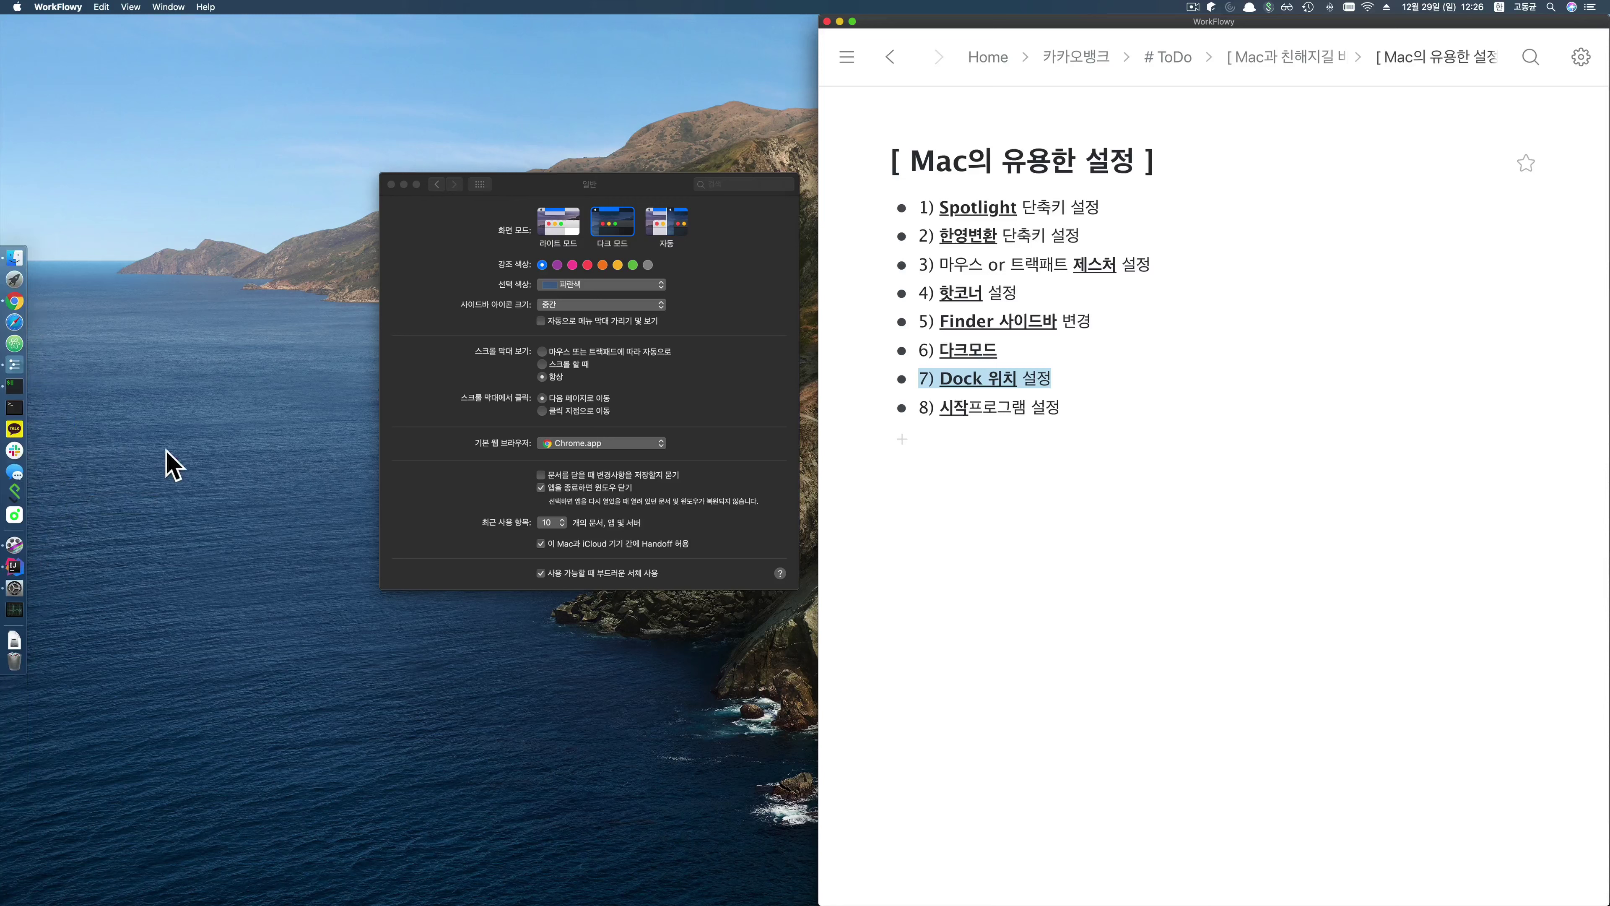
Step: Set the Dock's screen position to 하단 and enlarge its icons
{"action": "right_click", "coordinate": [14, 530]}
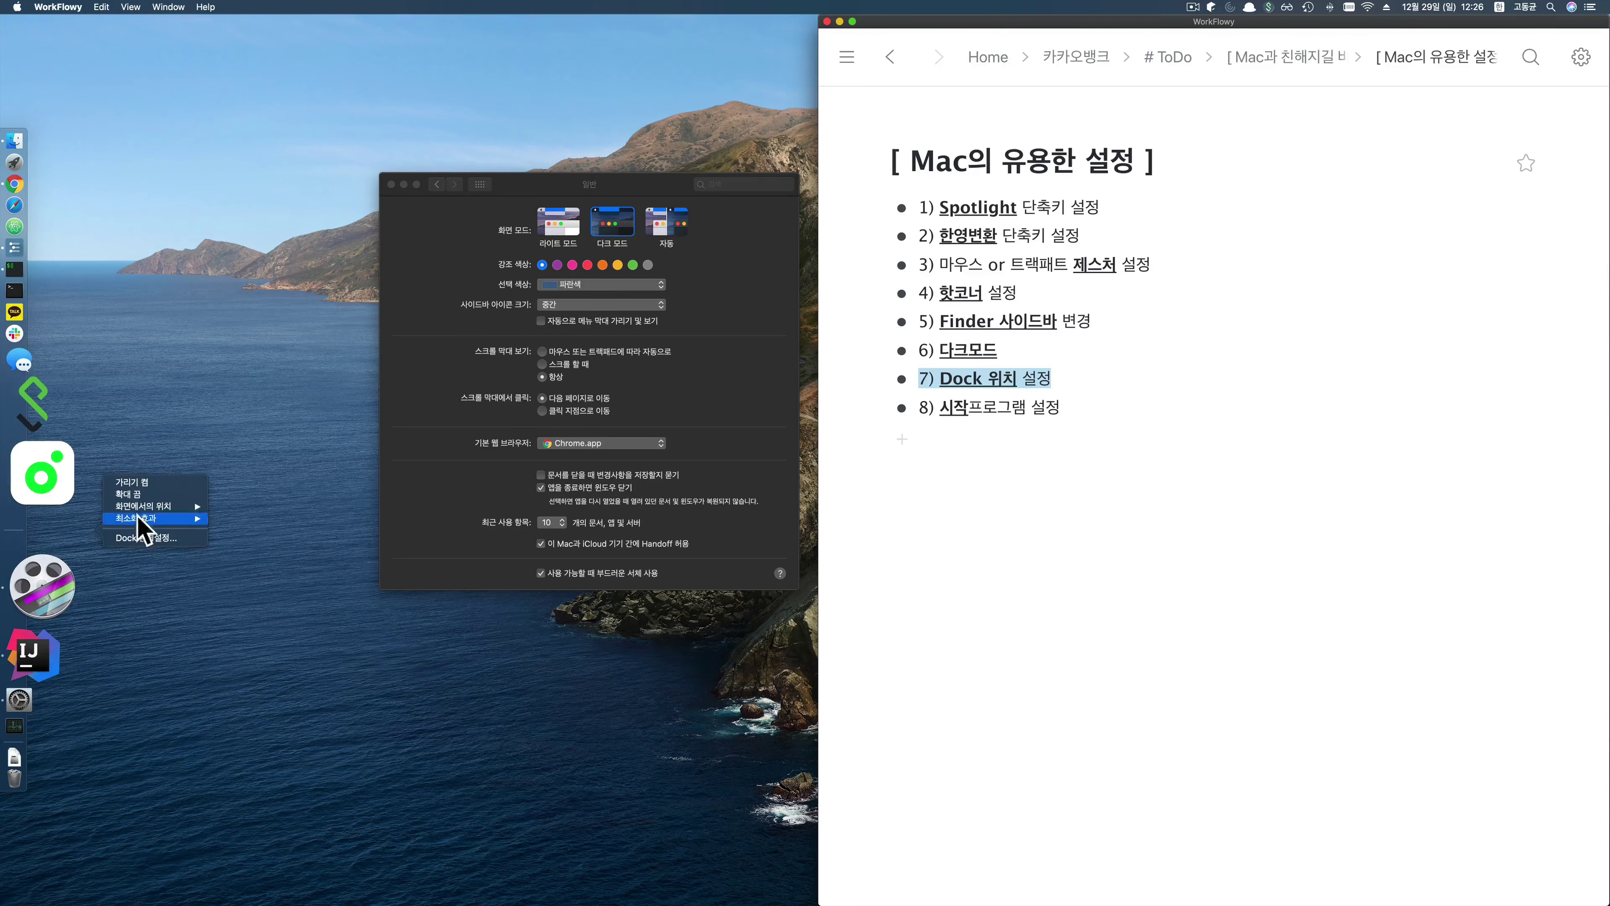
{"action": "mouse_move", "coordinate": [189, 507]}
{"action": "left_click", "coordinate": [245, 522]}
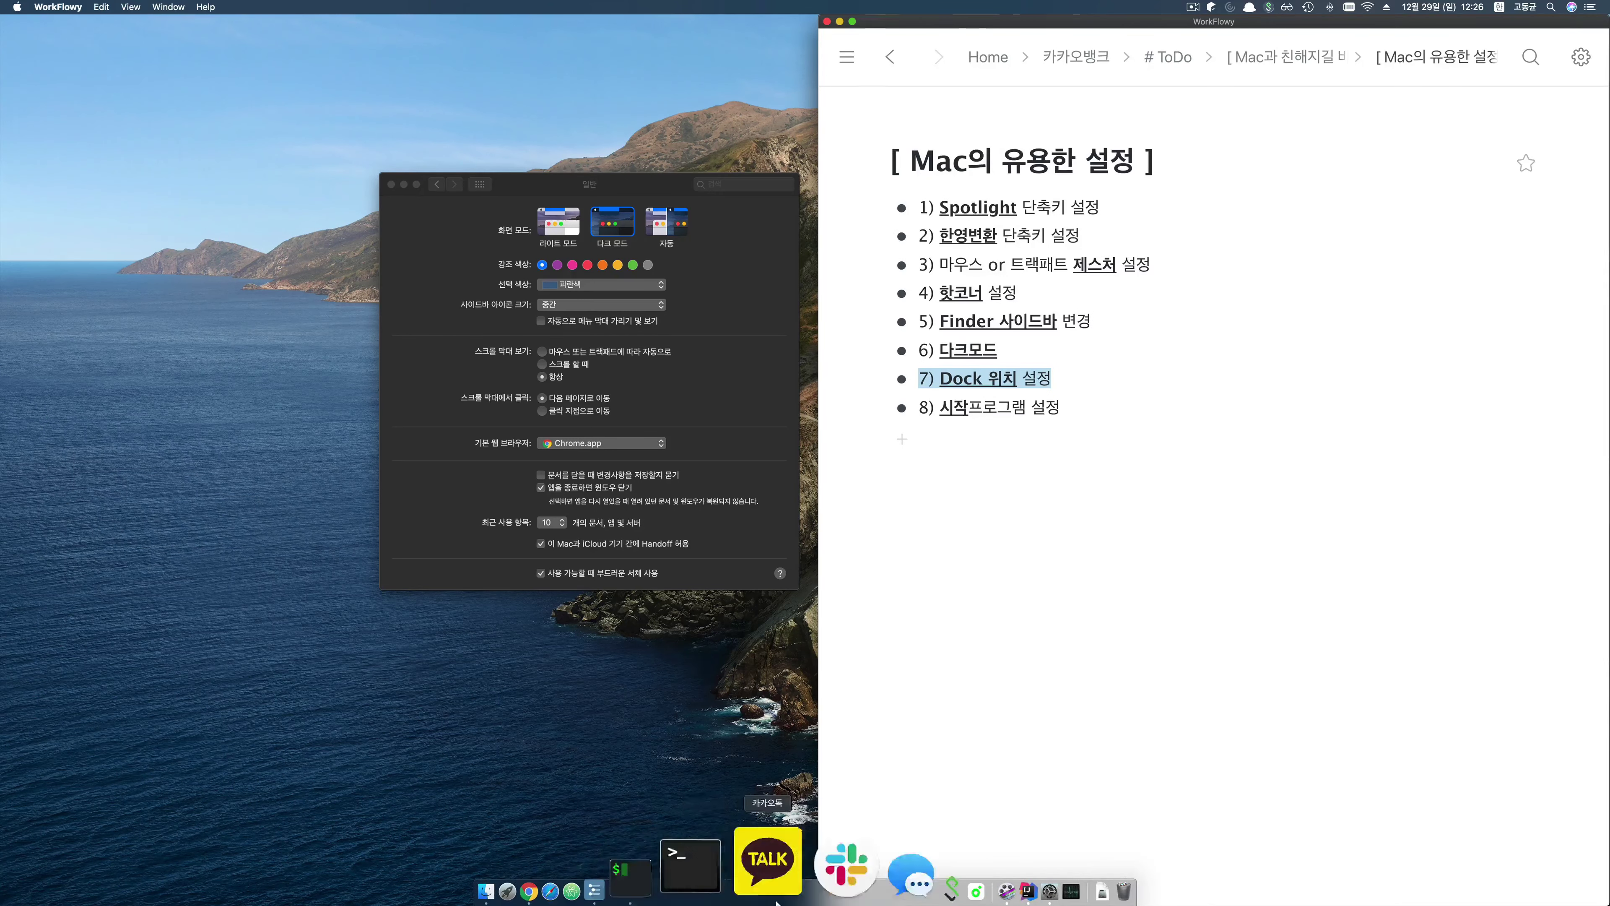
{"action": "left_click", "coordinate": [662, 751]}
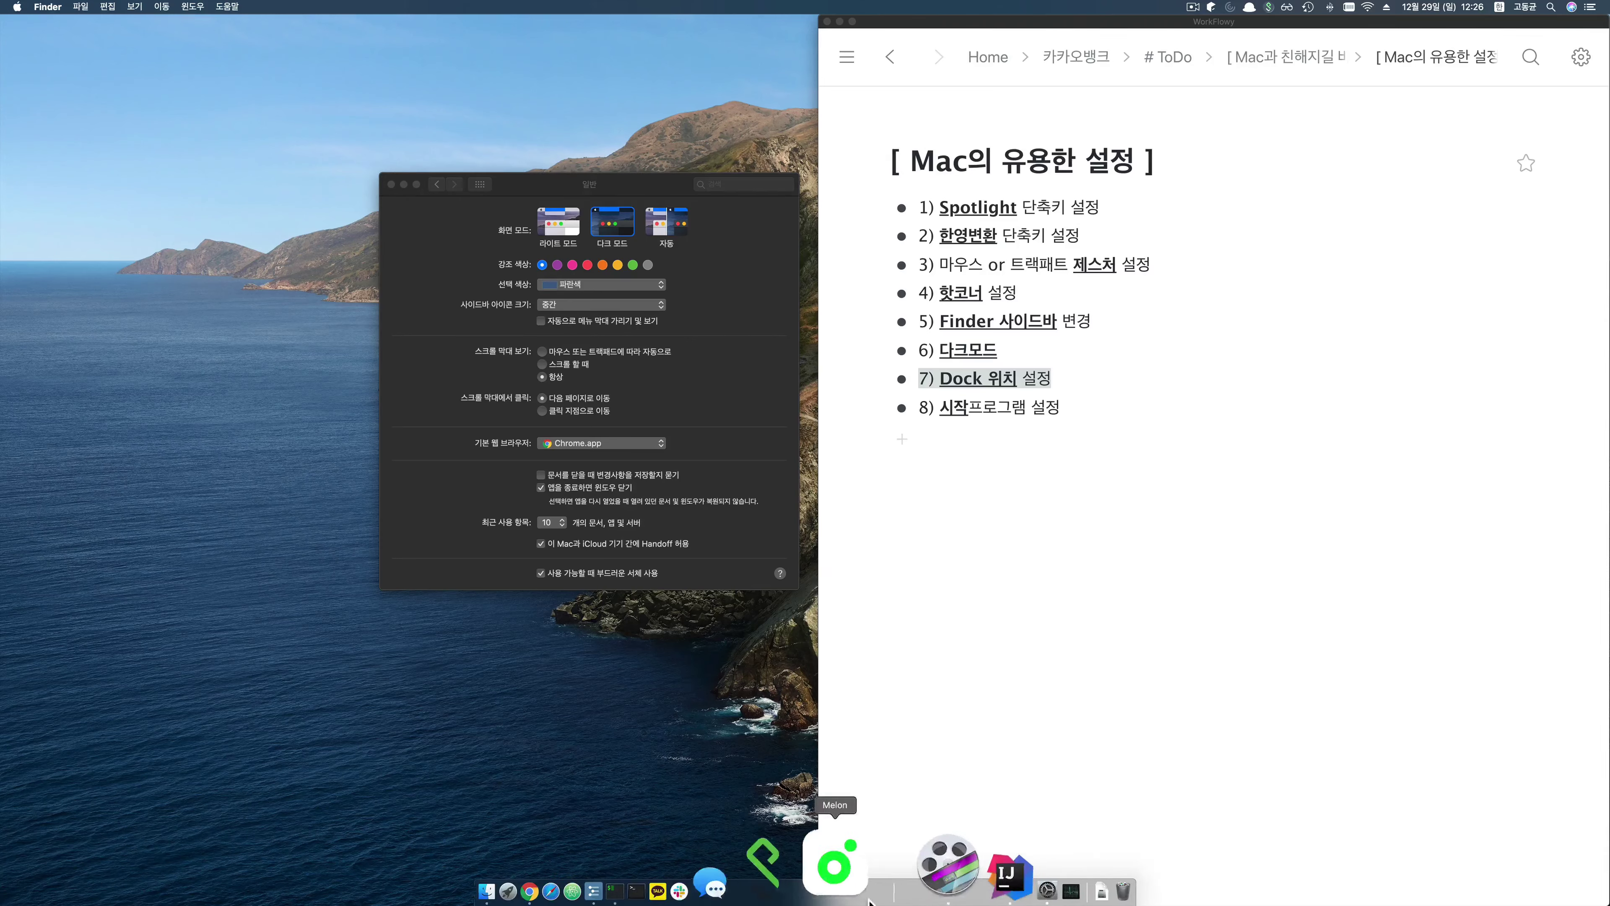
{"action": "left_click_drag", "start_coordinate": [874, 899], "coordinate": [886, 878]}
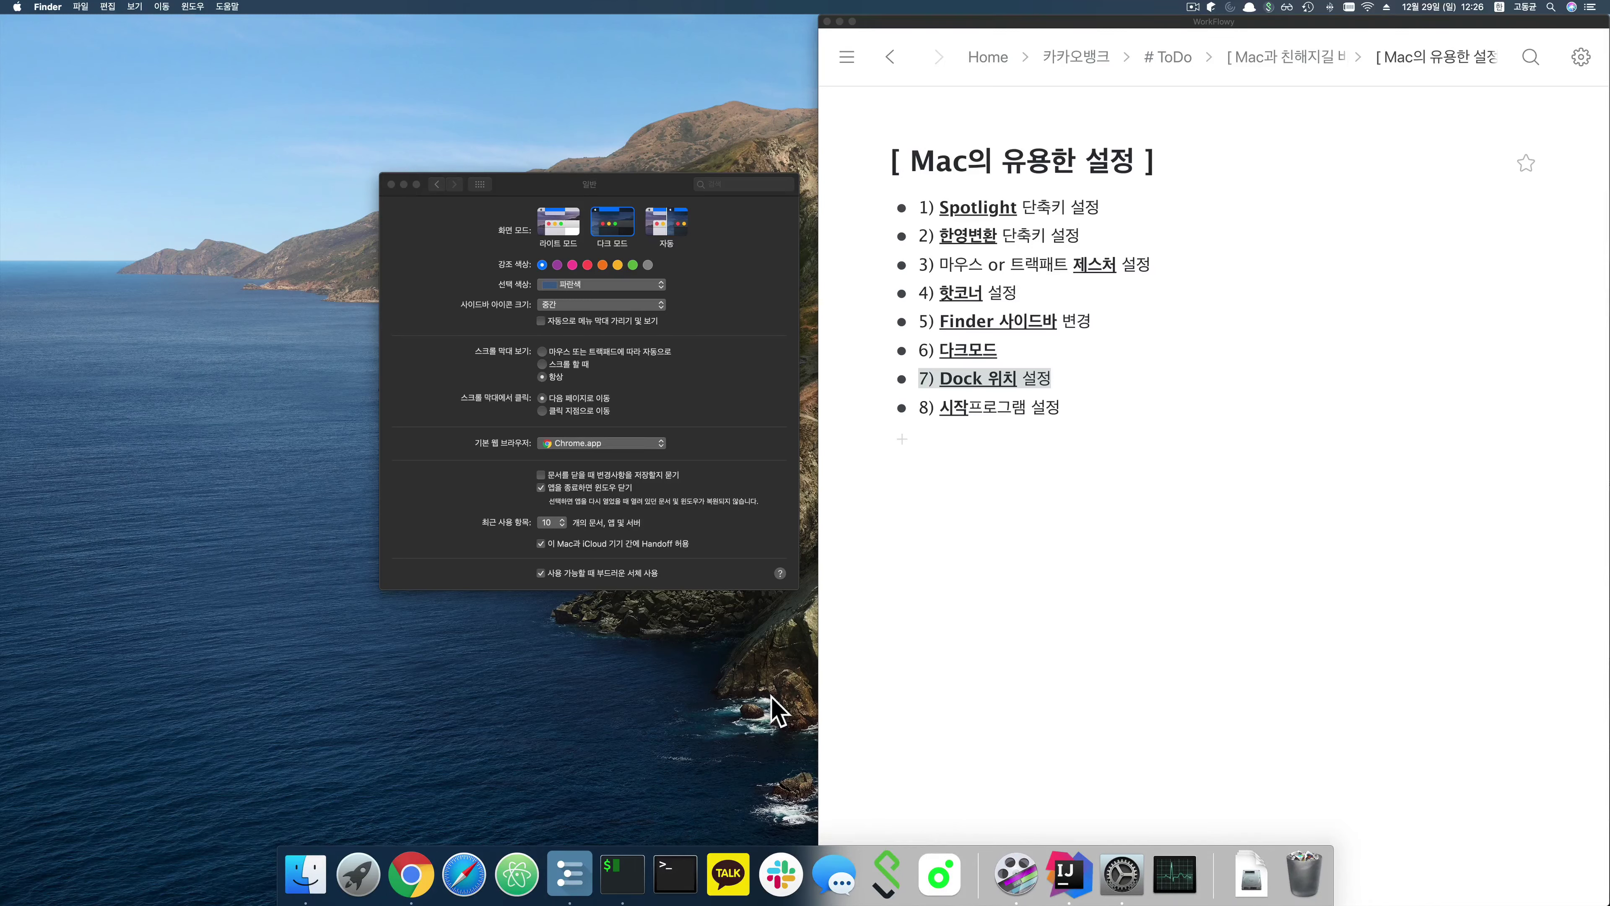
Step: Bring up the Chrome window and set the Dock's screen position to 왼쪽
{"action": "left_click", "coordinate": [985, 650]}
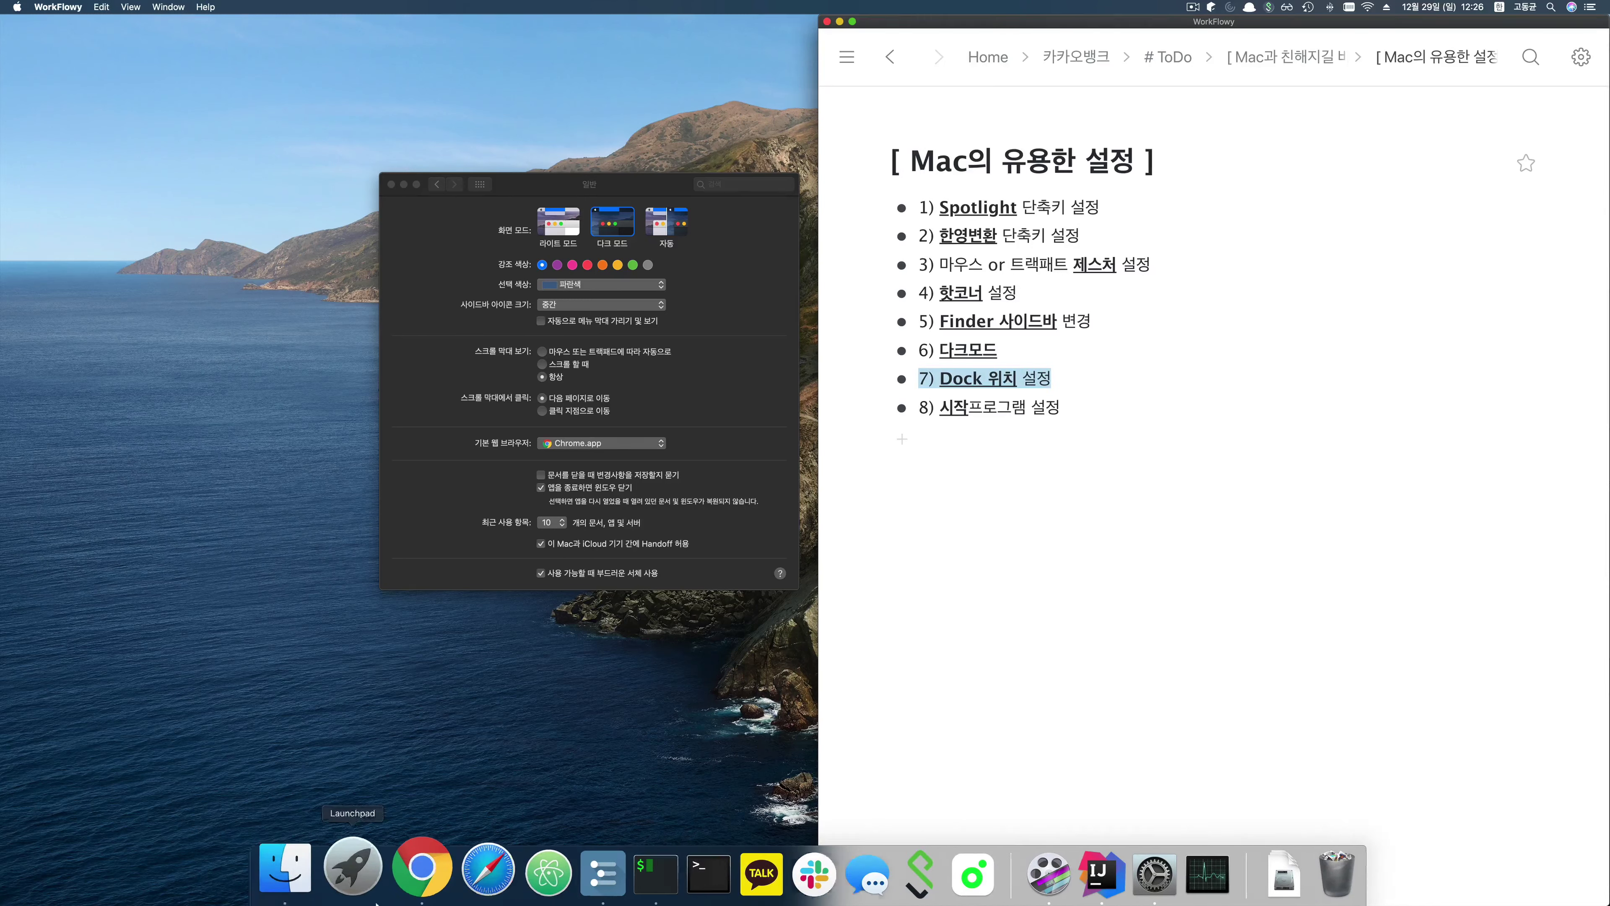
{"action": "left_click", "coordinate": [411, 873]}
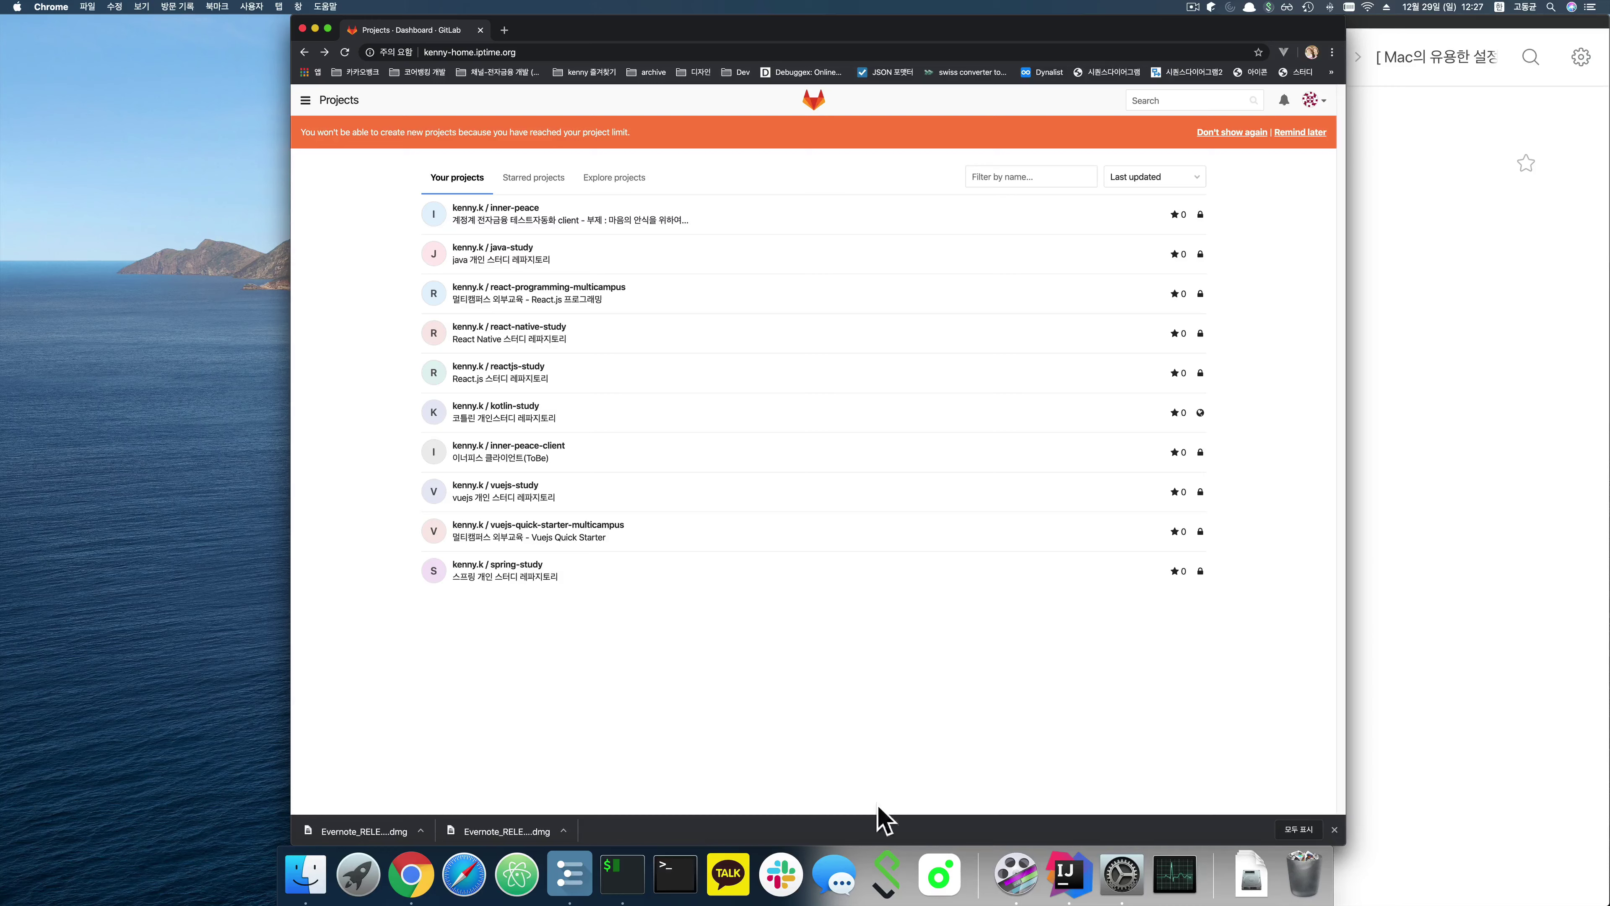
{"action": "right_click", "coordinate": [976, 860]}
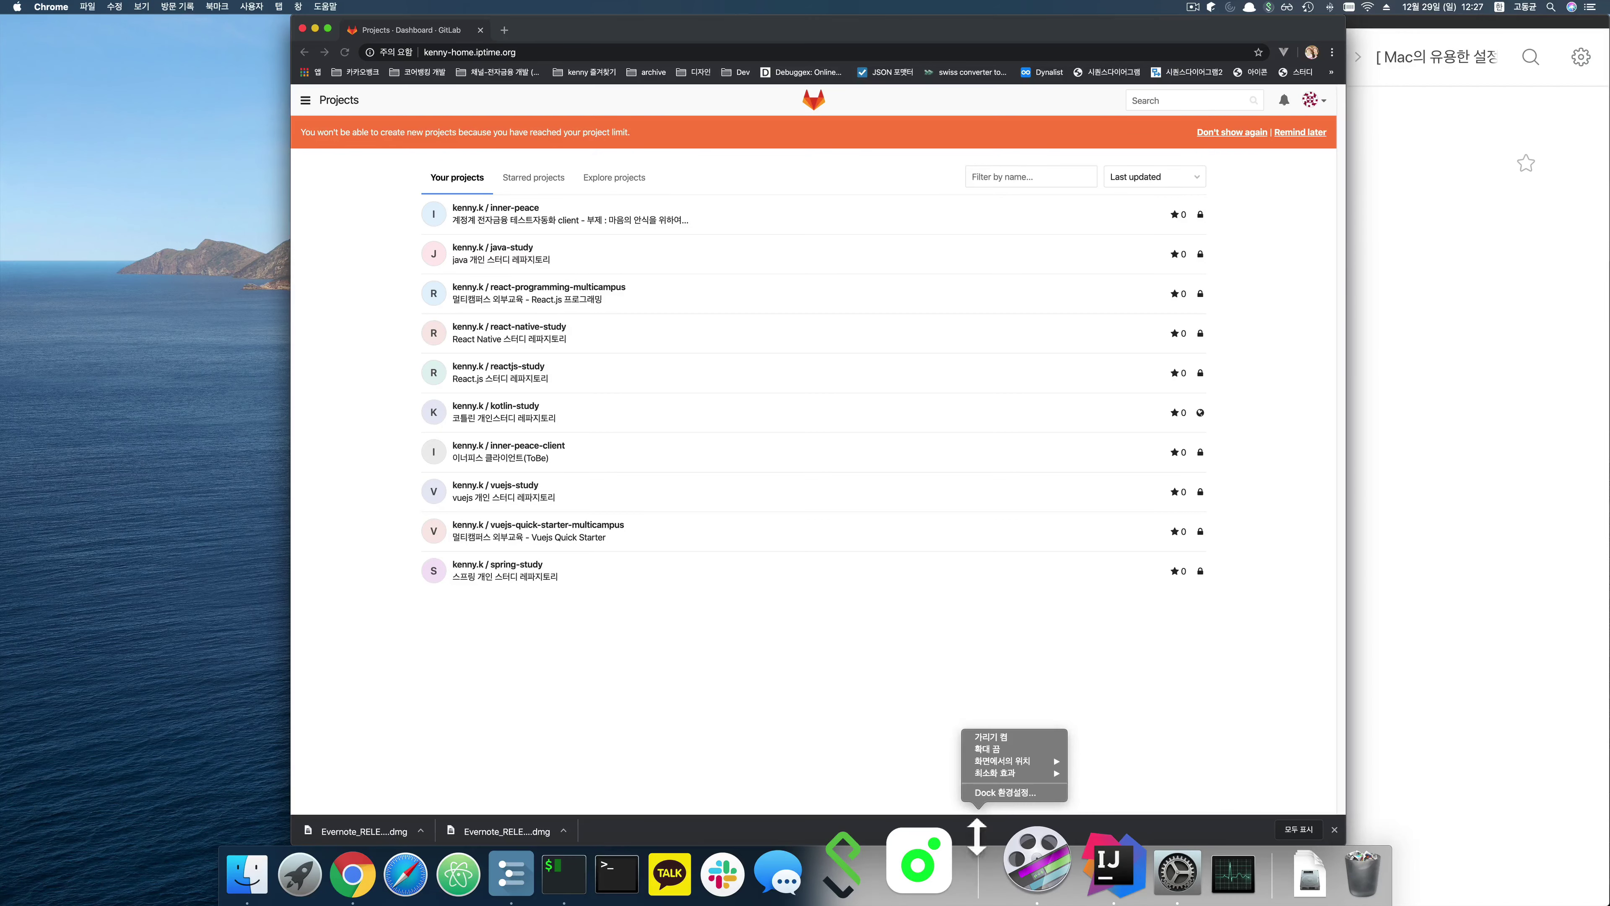
{"action": "mouse_move", "coordinate": [1028, 763]}
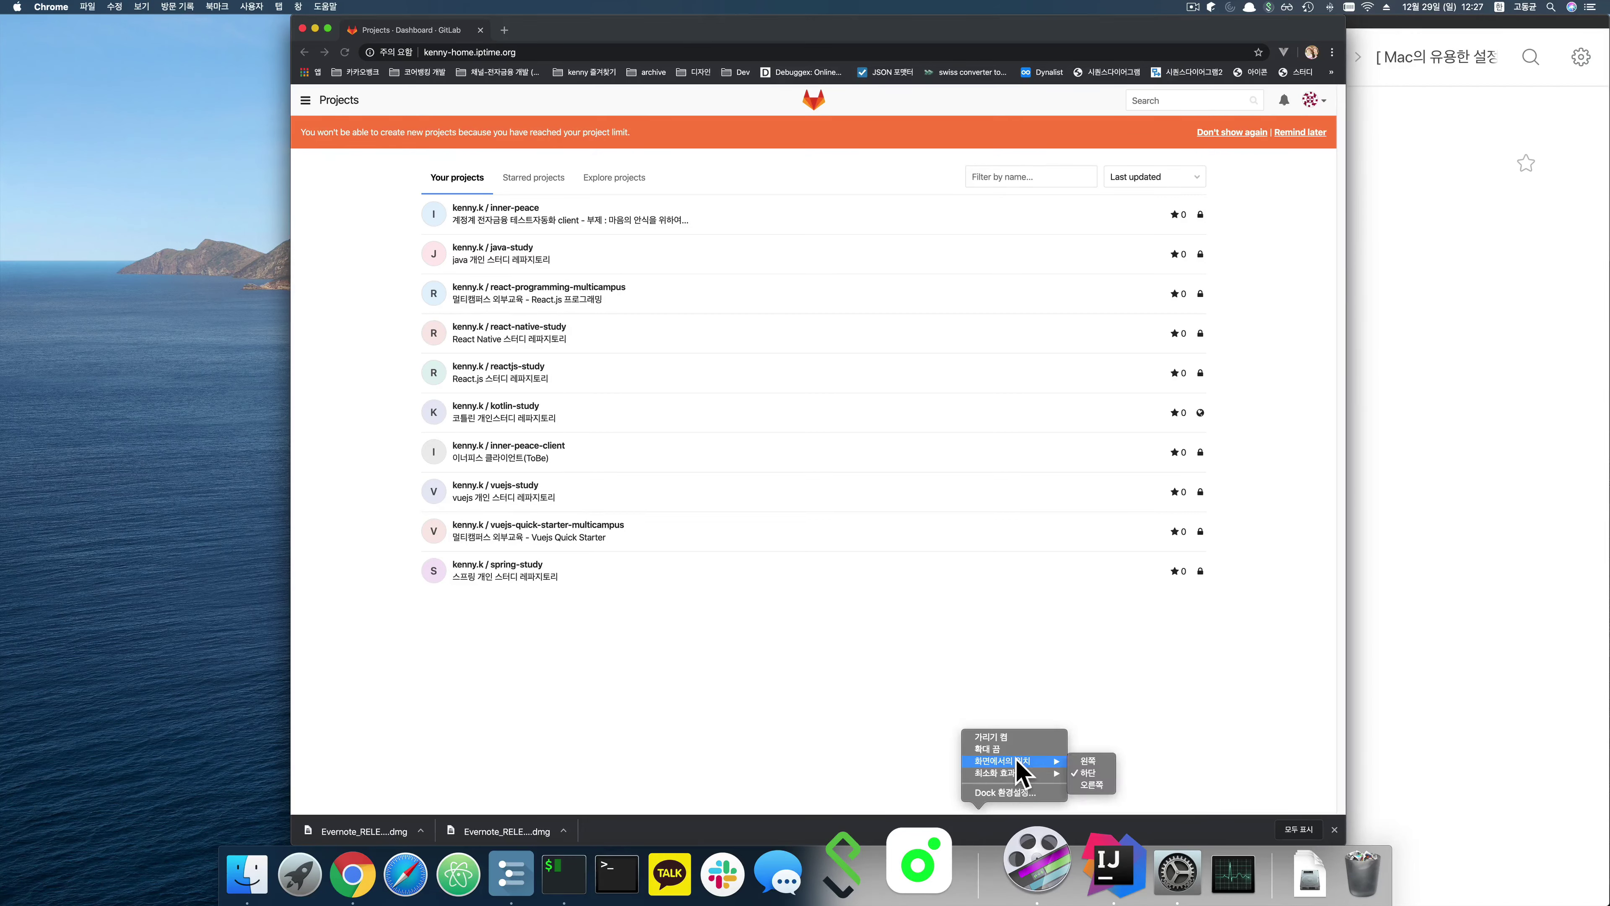
{"action": "left_click", "coordinate": [1086, 760]}
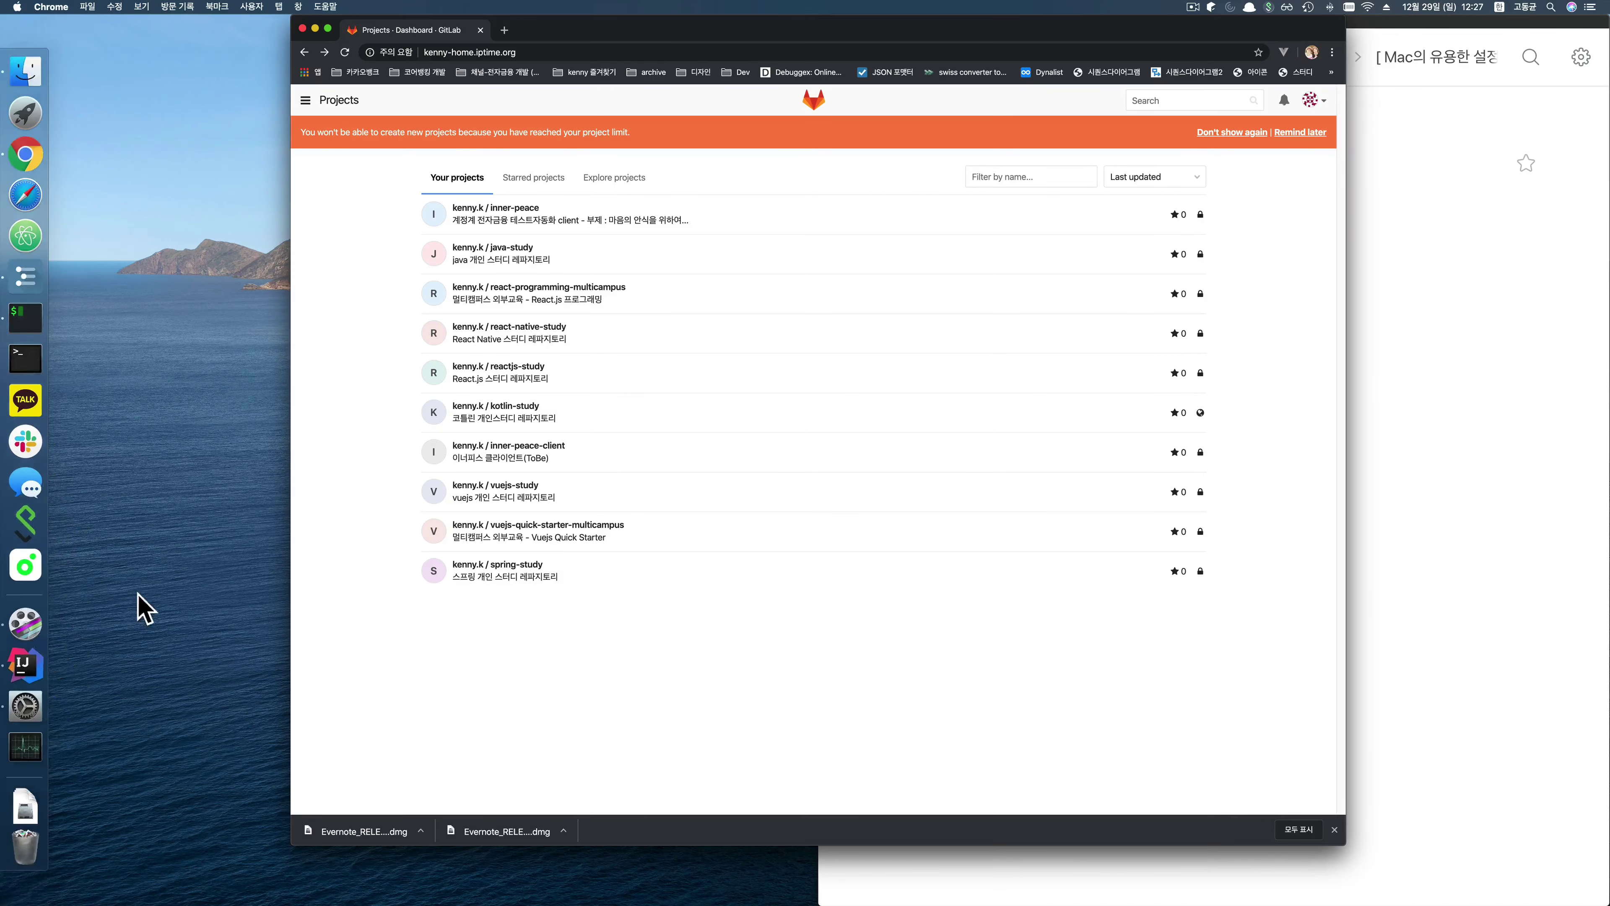
Step: Check the Dock's position options without changing them, then shrink the Dock to small icons
{"action": "right_click", "coordinate": [32, 592]}
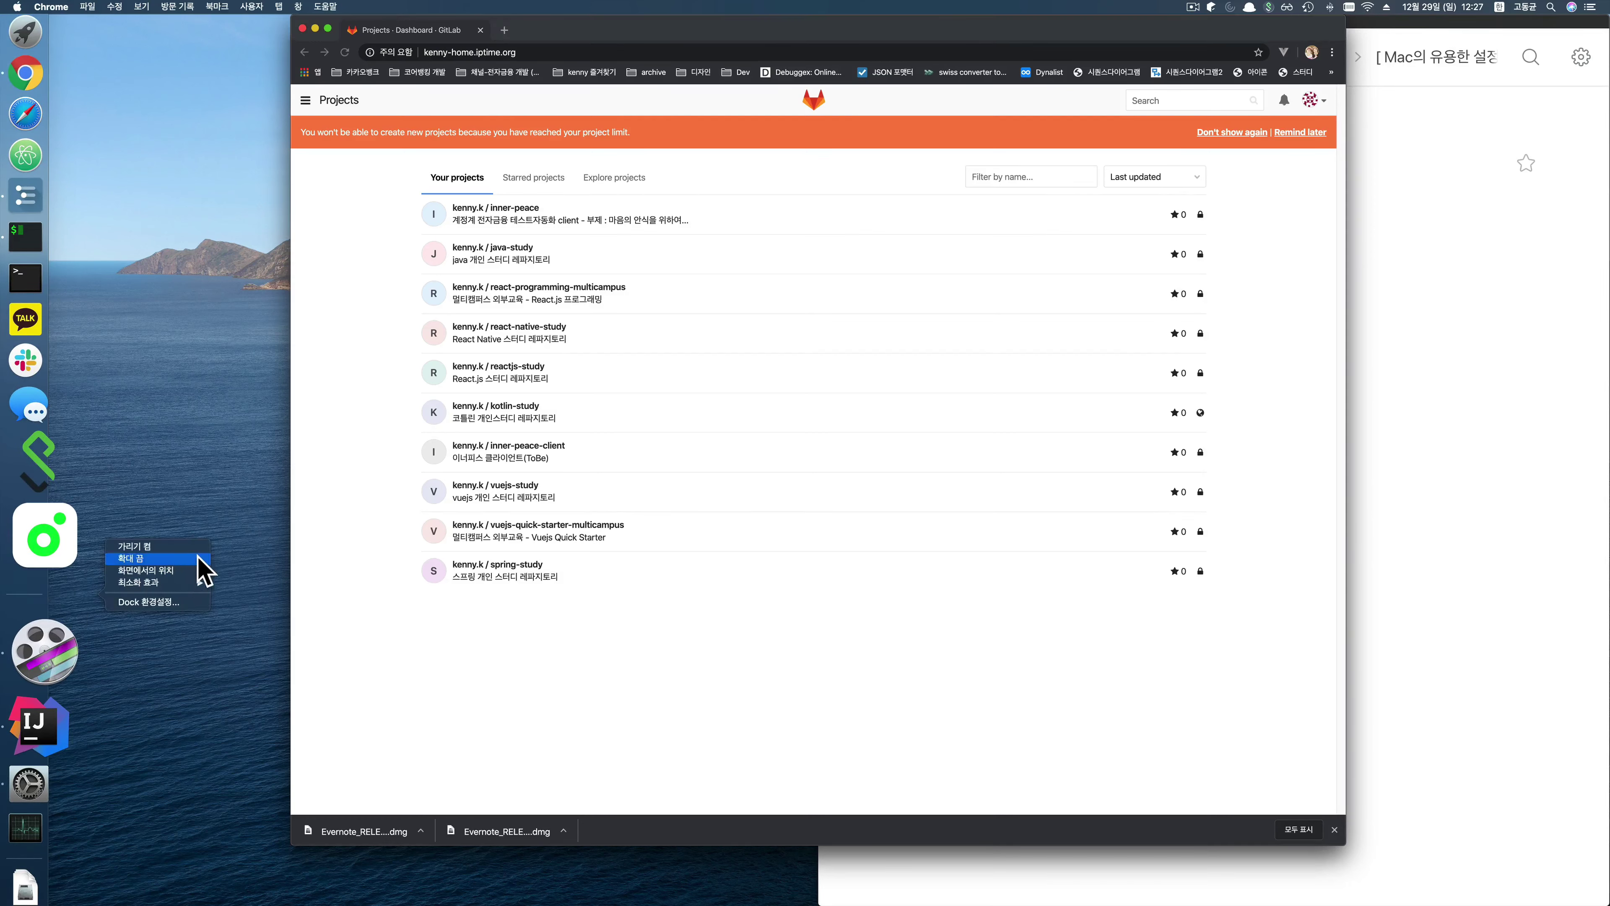
{"action": "mouse_move", "coordinate": [194, 570]}
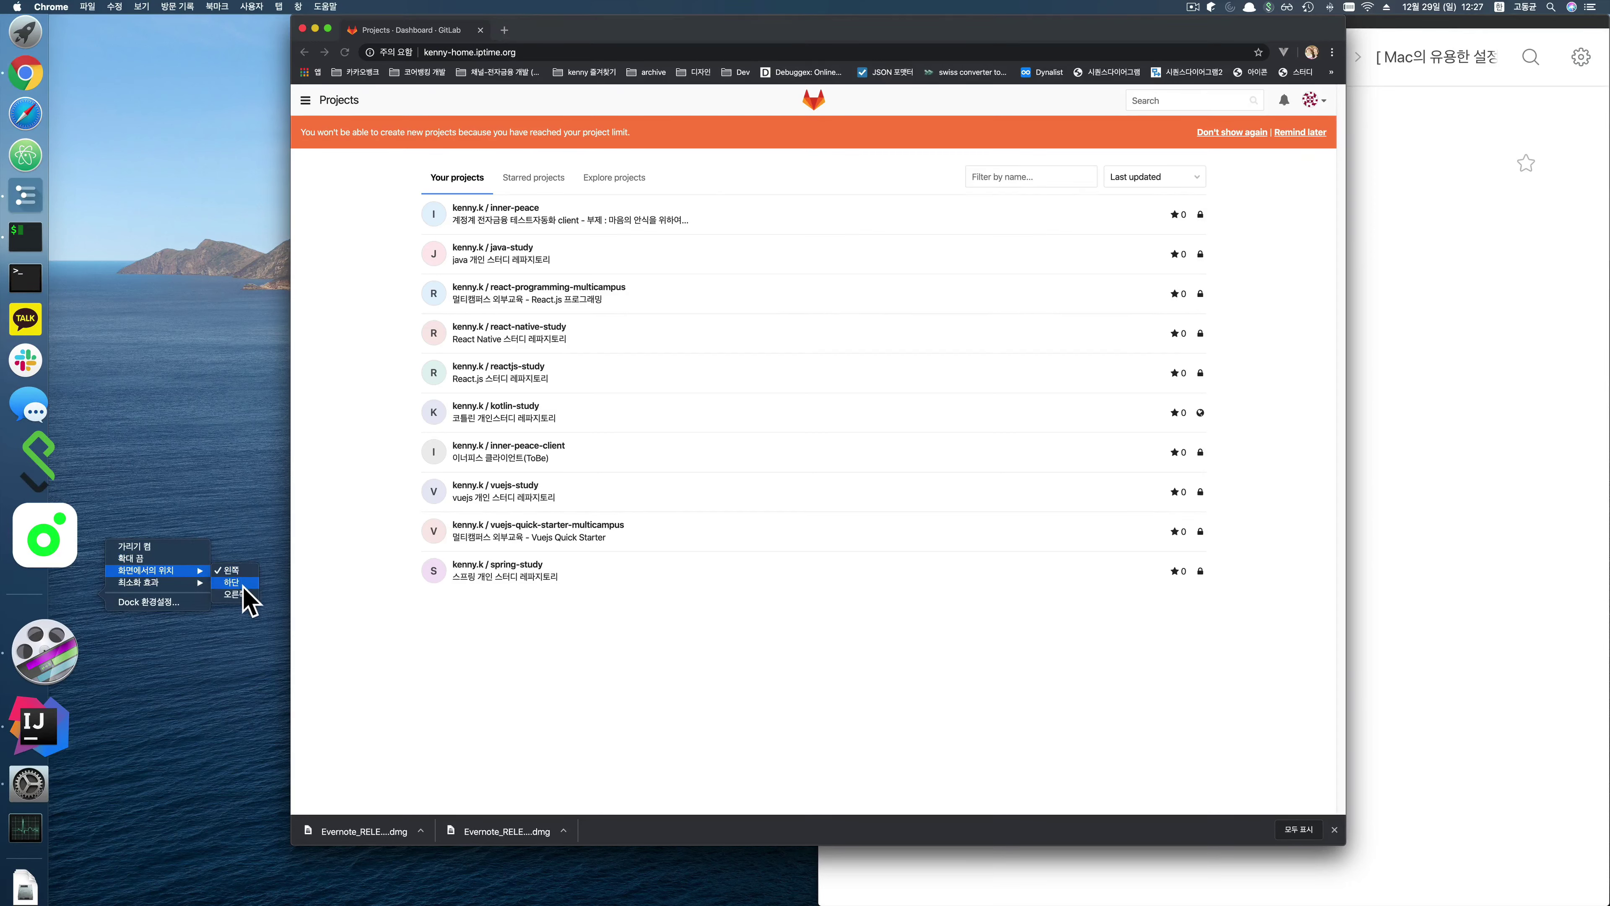
{"action": "left_click", "coordinate": [233, 441]}
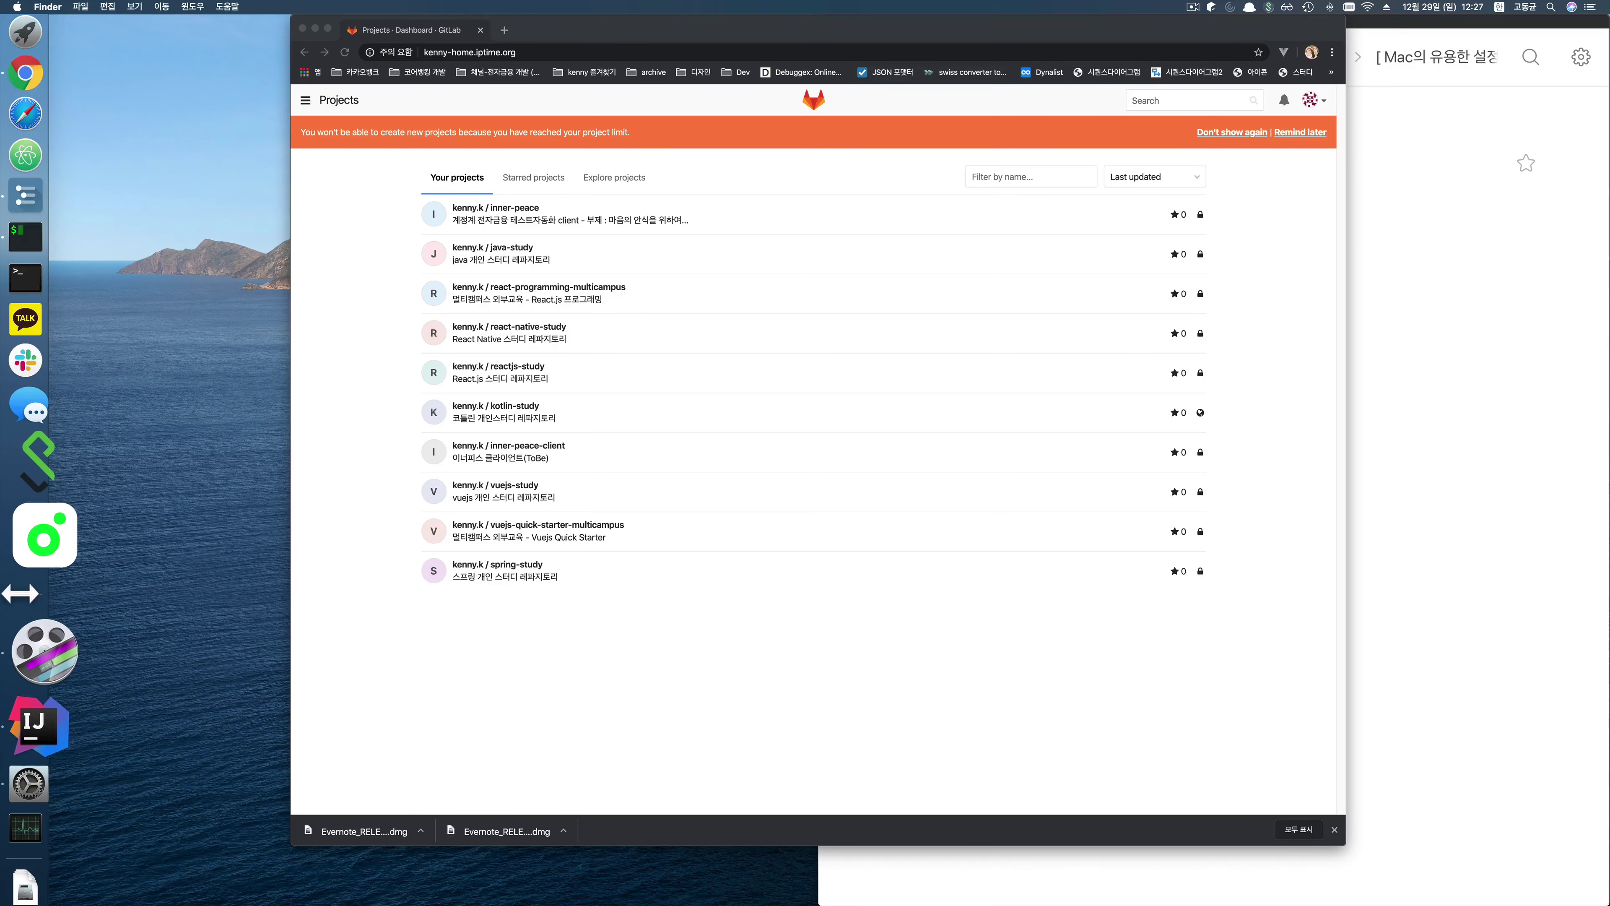
{"action": "left_click_drag", "start_coordinate": [20, 593], "coordinate": [13, 583]}
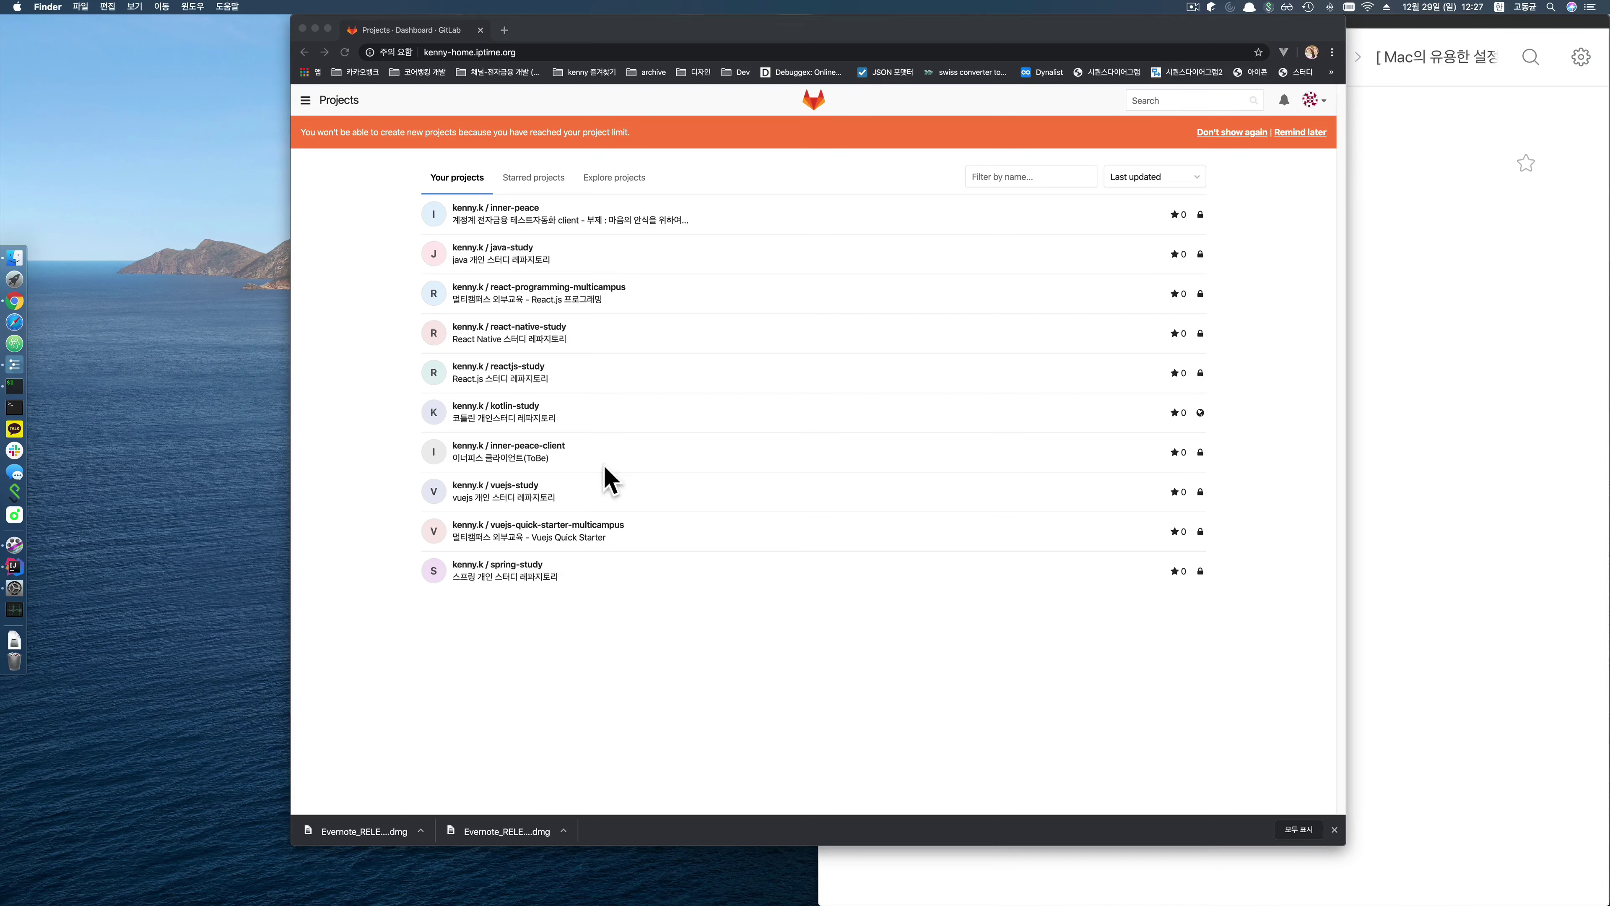
Step: Snap the Chrome window against the right edge of the desktop at full height, then centre it horizontally
{"action": "left_click", "coordinate": [657, 664]}
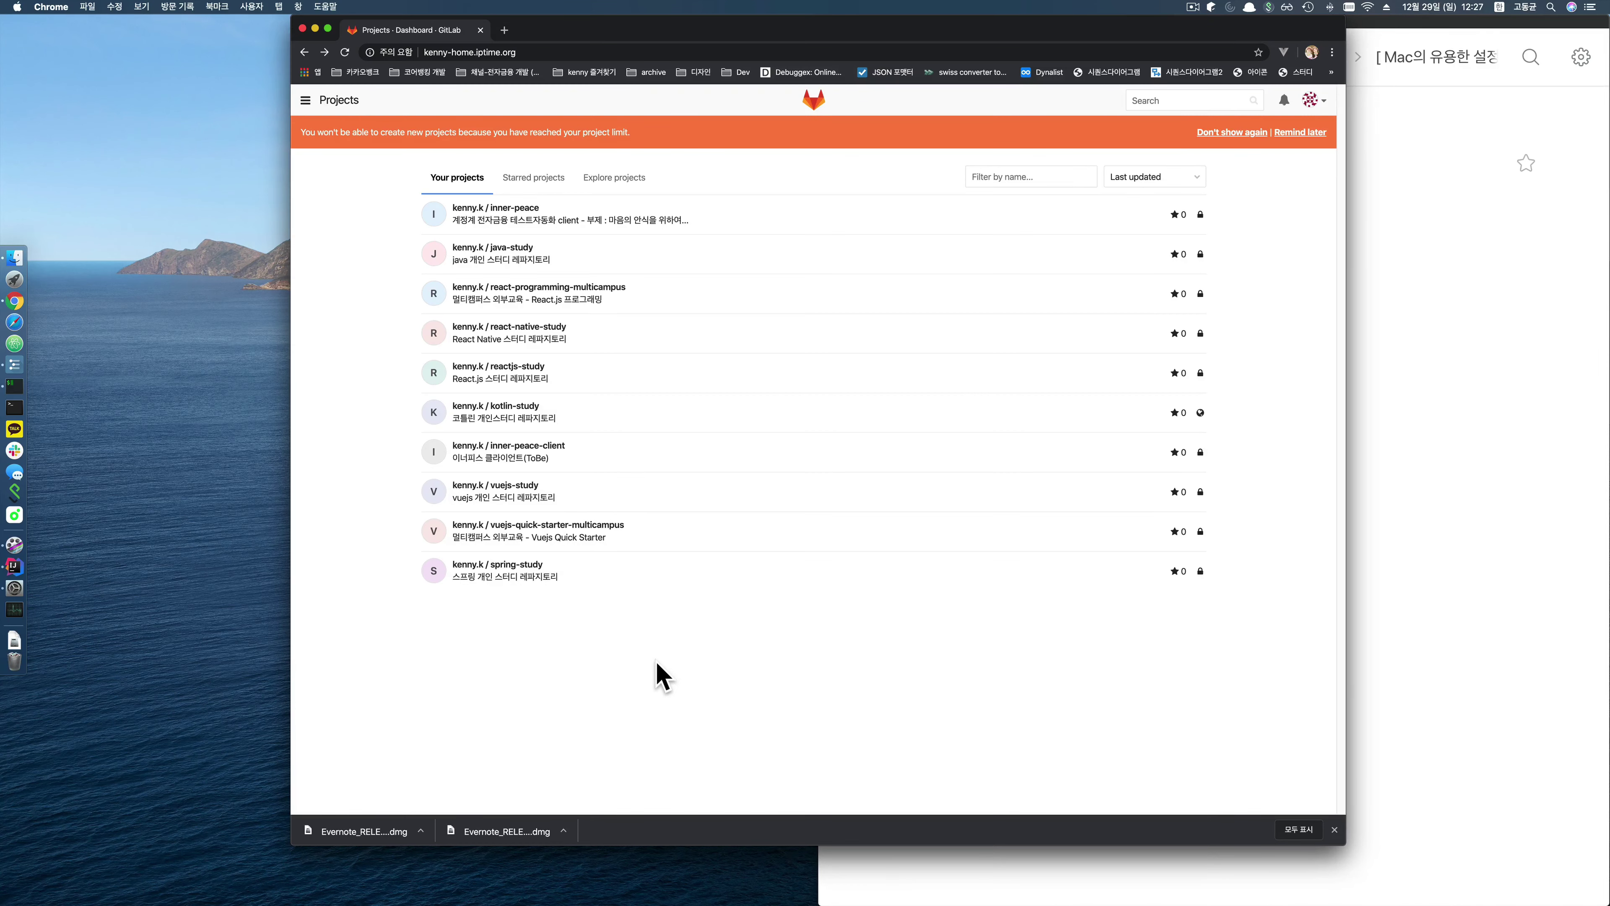
{"action": "key", "text": "ctrl+alt+Down"}
{"action": "key", "text": "ctrl+alt+Right"}
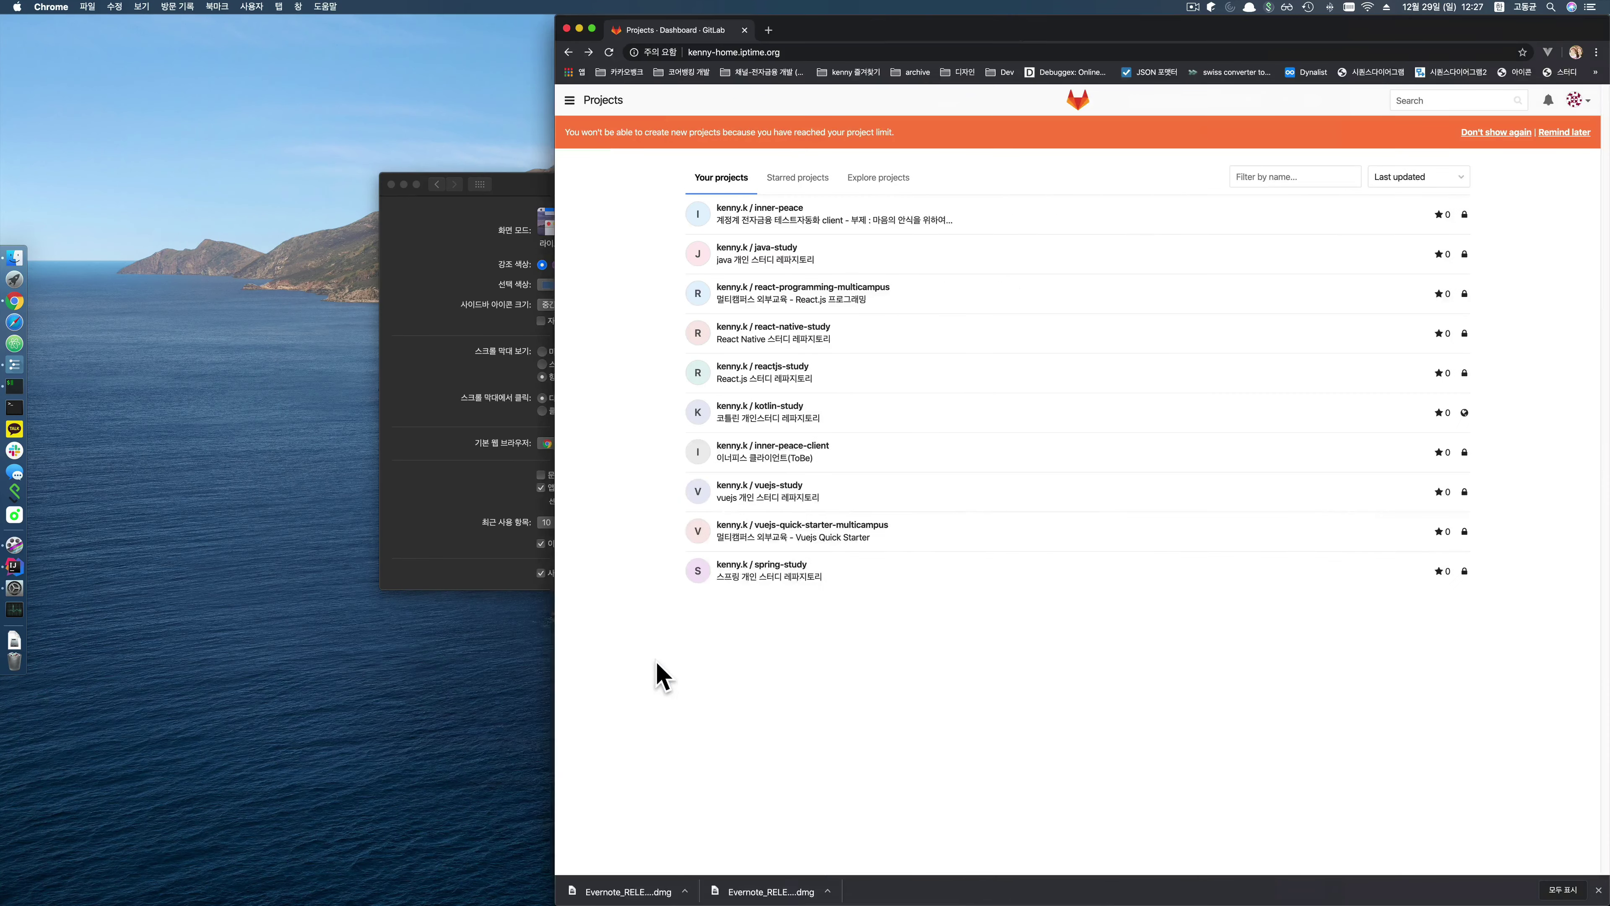
{"action": "key", "text": "ctrl+alt+c"}
{"action": "key", "text": "Escape"}
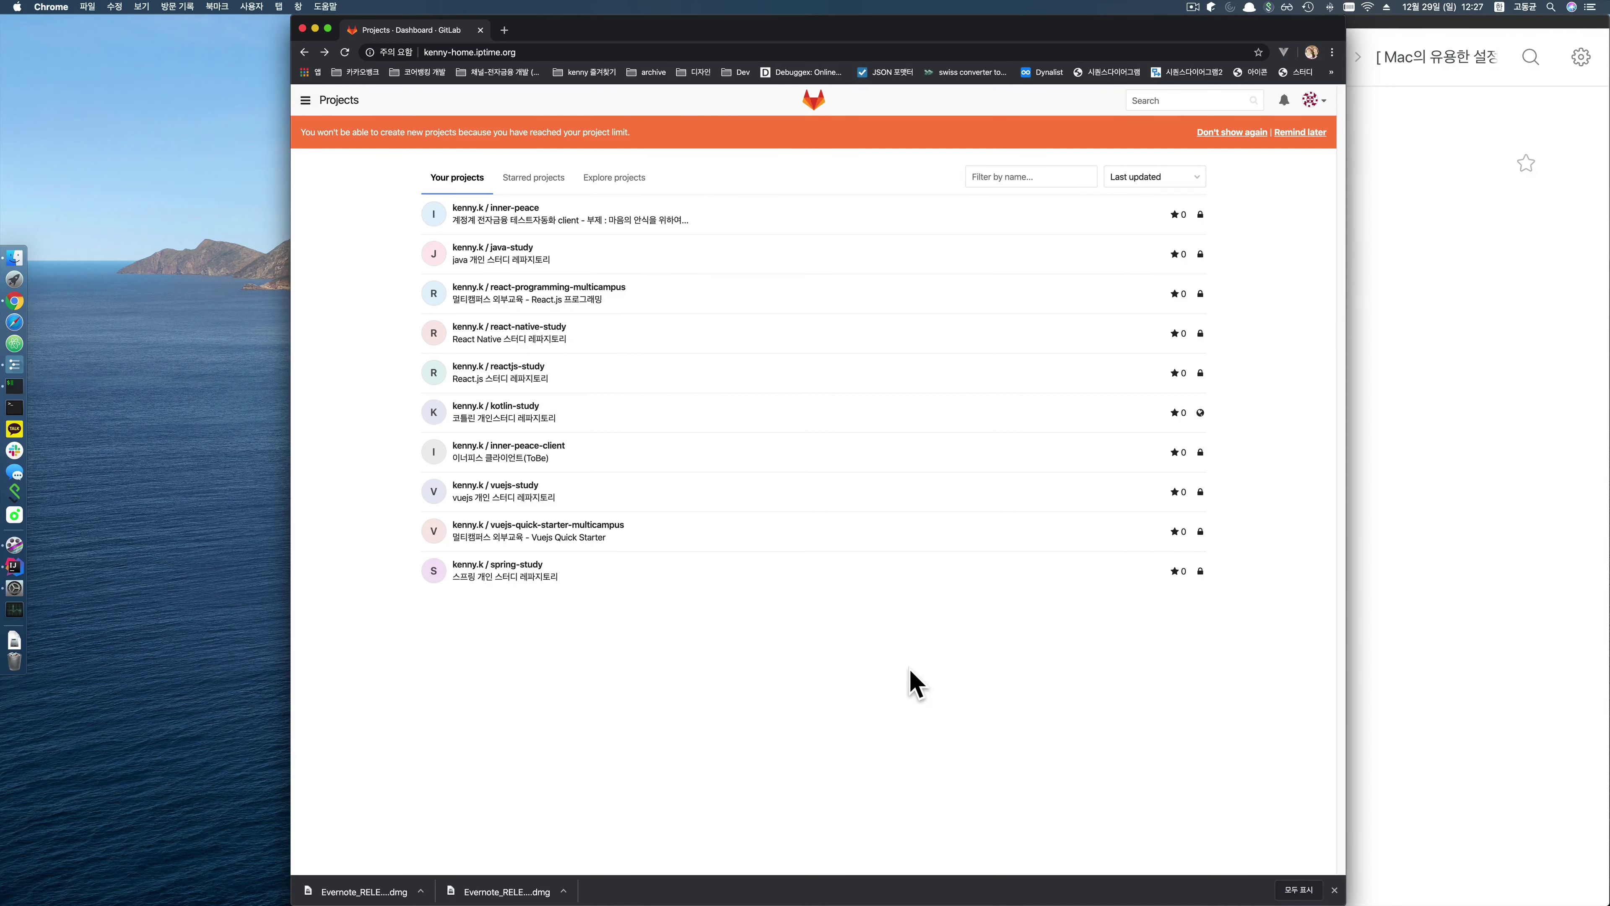
Step: Hide Chrome and highlight "8) 시작프로그램 설정" in the WorkFlowy list
{"action": "key", "text": "super+h"}
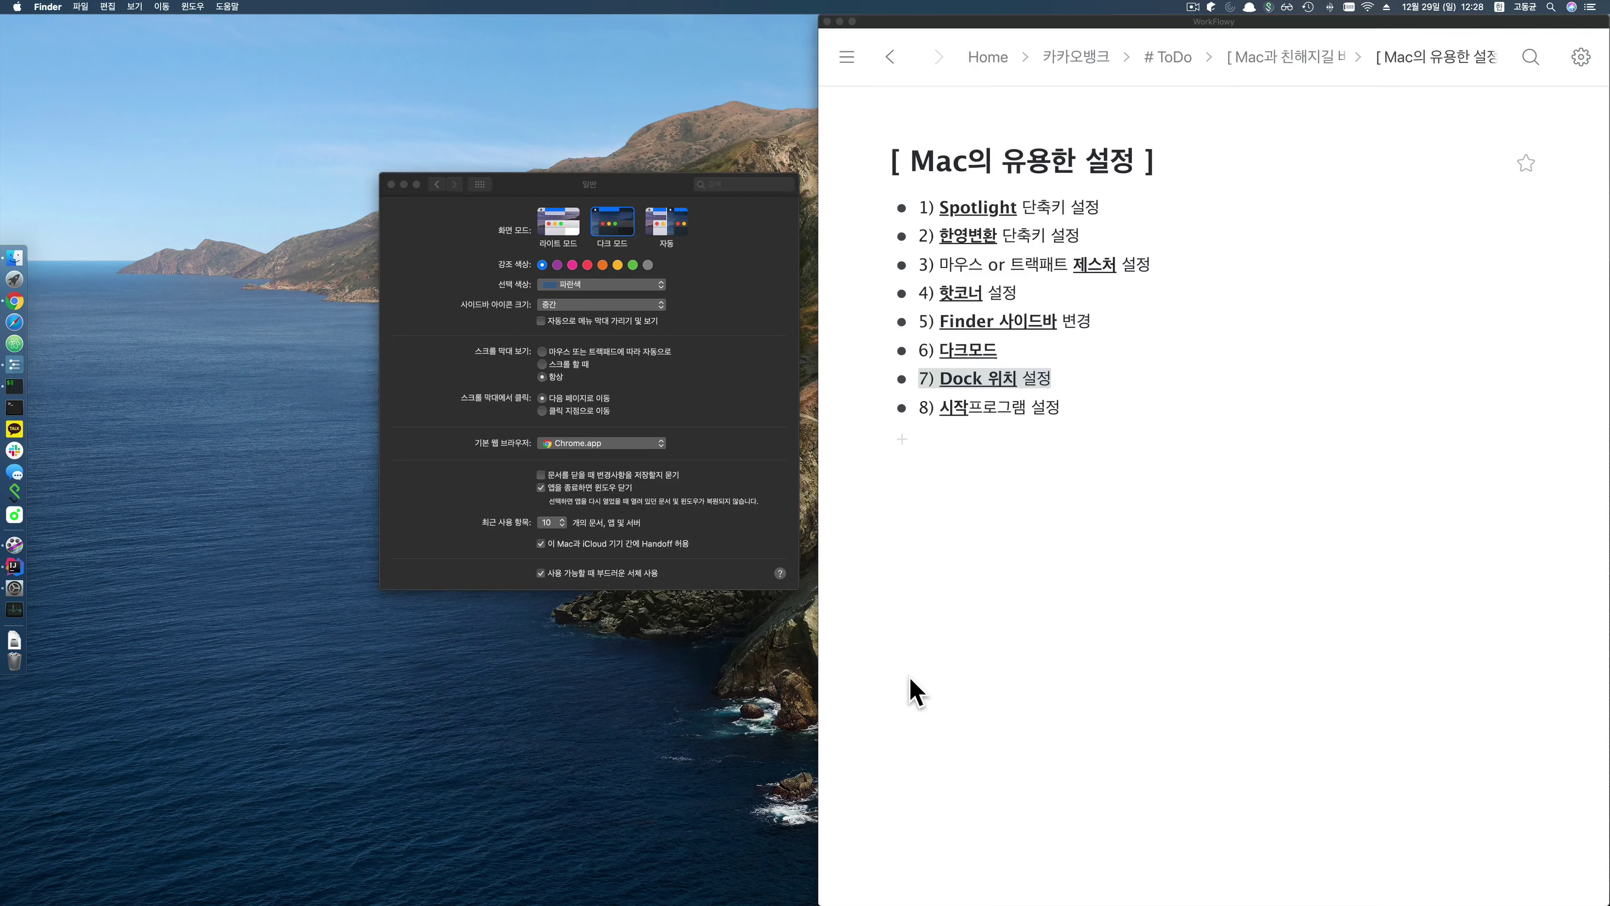
{"action": "left_click", "coordinate": [1066, 376]}
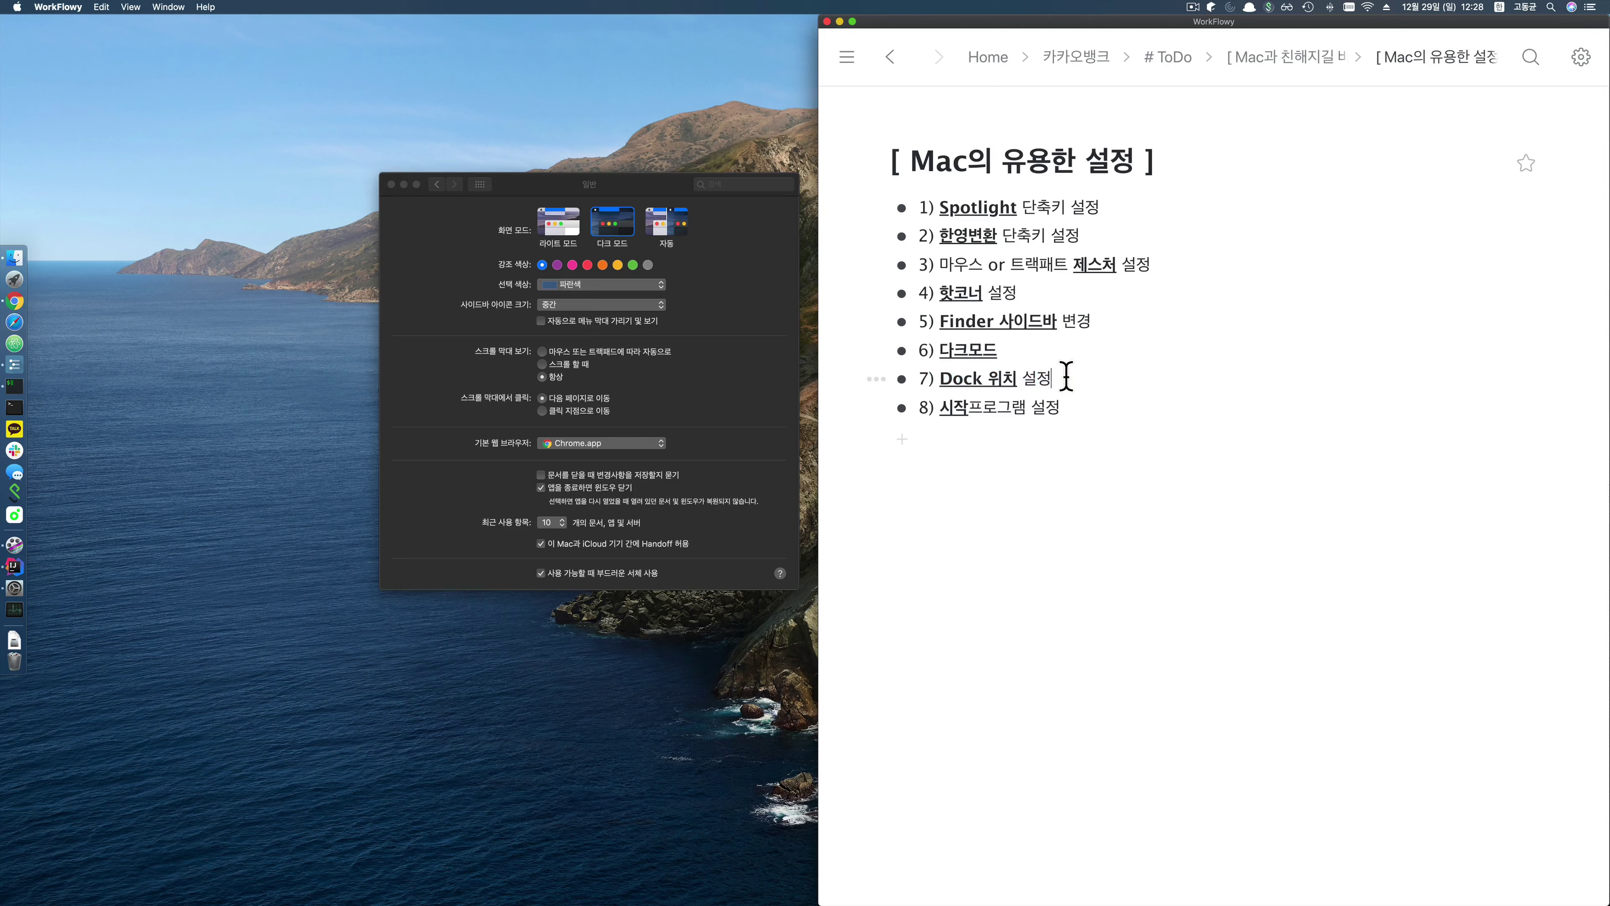
{"action": "triple_click", "coordinate": [1069, 410]}
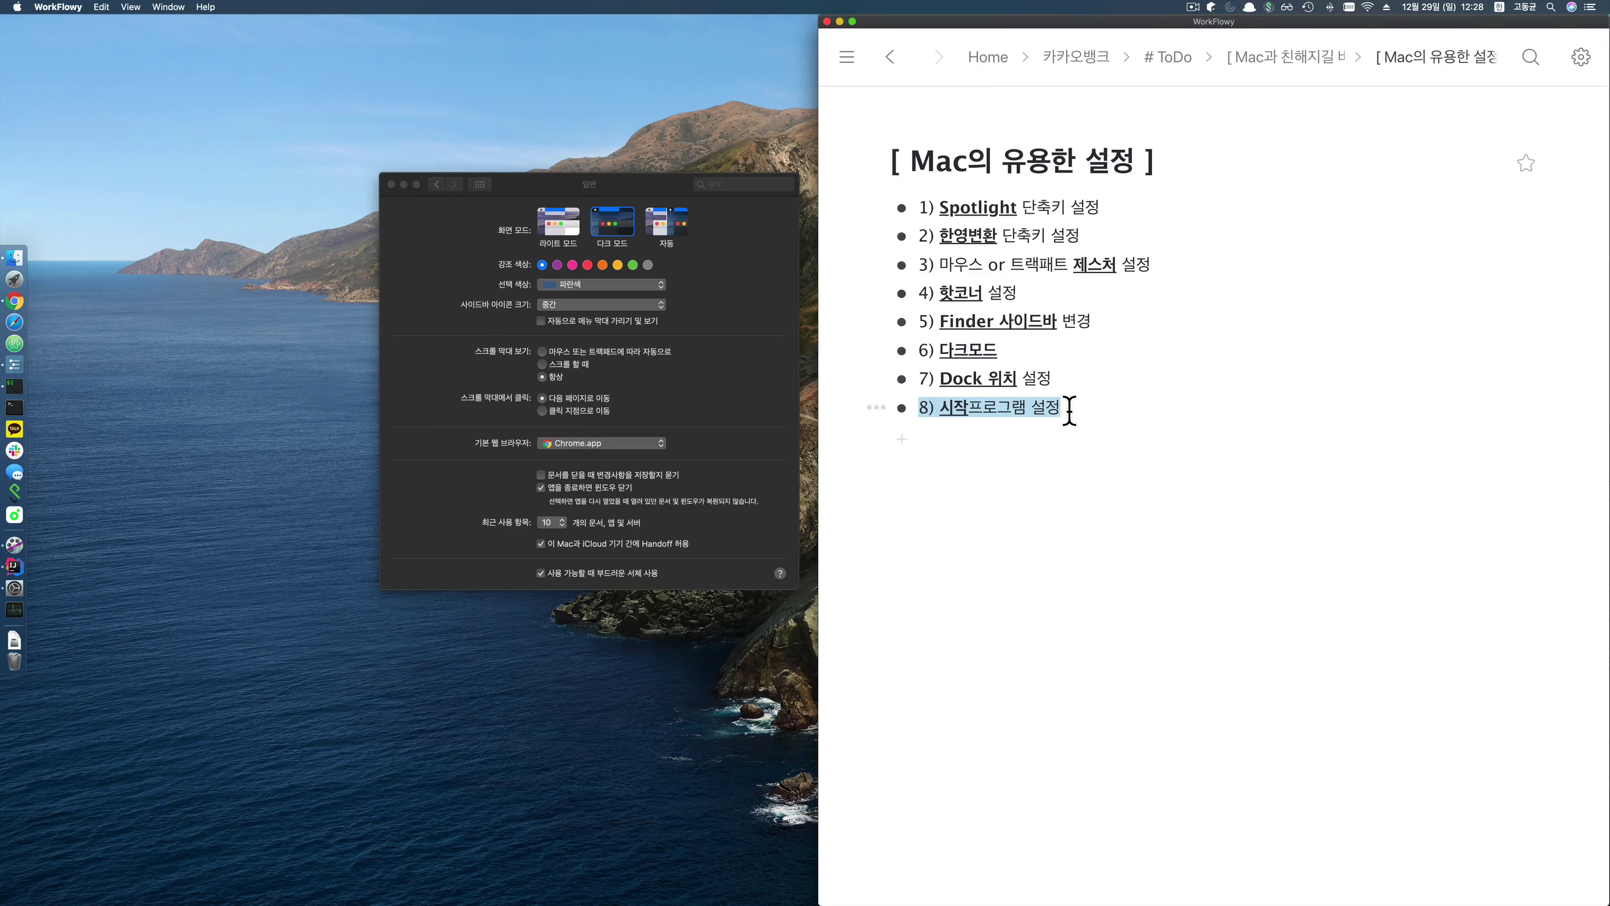
Step: Switch to System Preferences and show the current user's 로그인 항목 under 사용자 및 그룹
{"action": "left_click", "coordinate": [526, 228]}
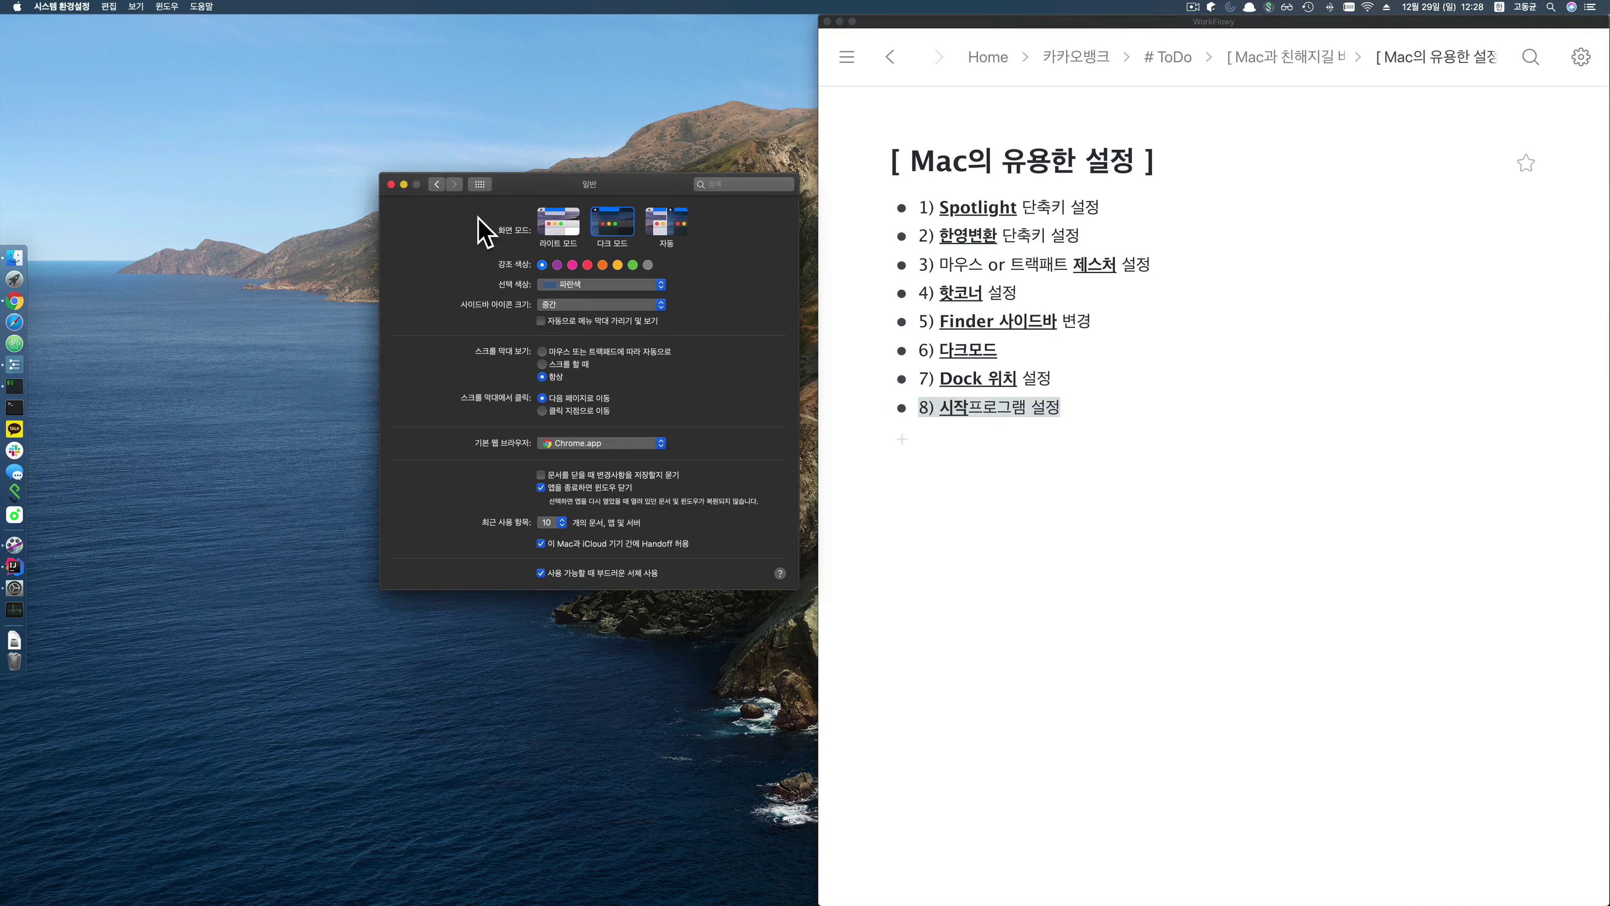
{"action": "left_click", "coordinate": [437, 185]}
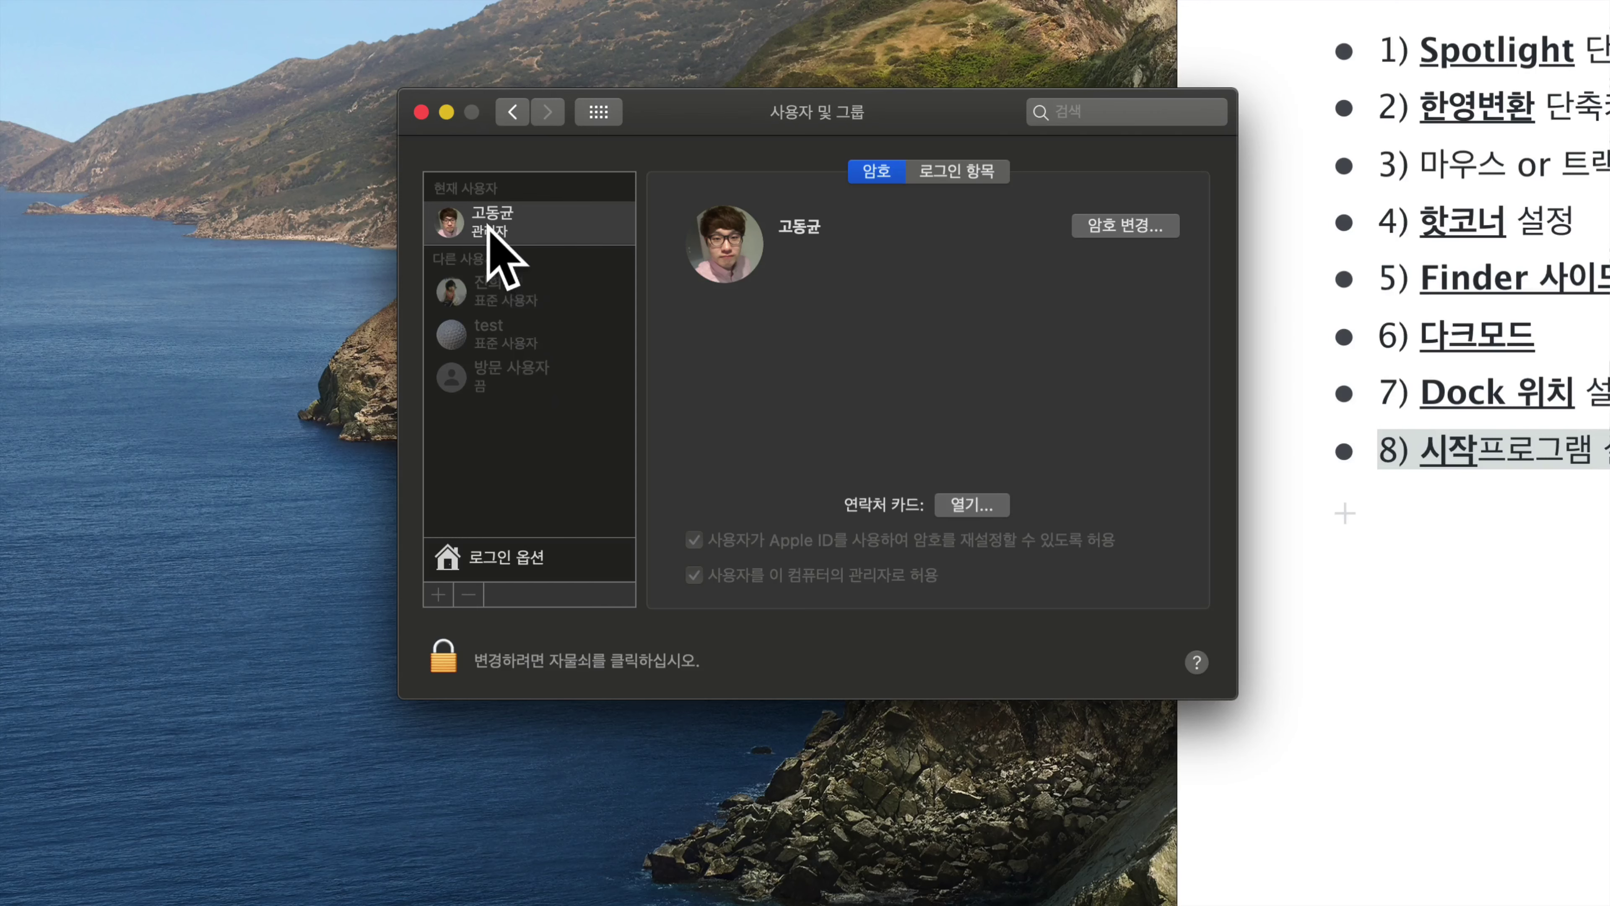
{"action": "left_click", "coordinate": [967, 179]}
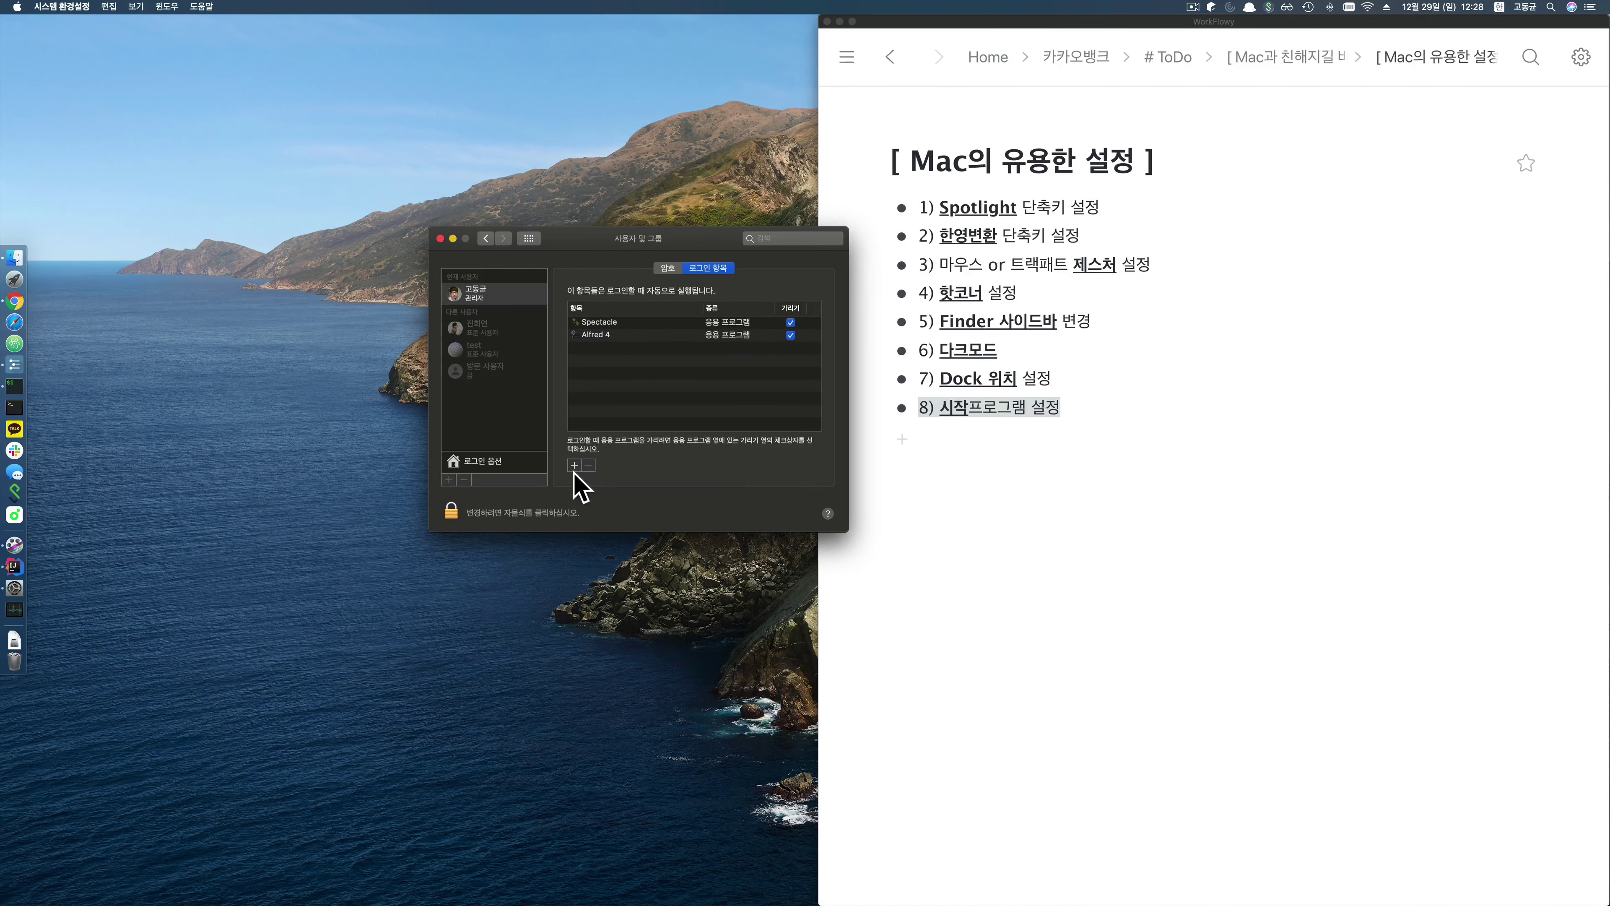
Step: Show the 응용 프로그램 folder in the chooser for adding a login item, and close it without adding an app
{"action": "left_click", "coordinate": [575, 466]}
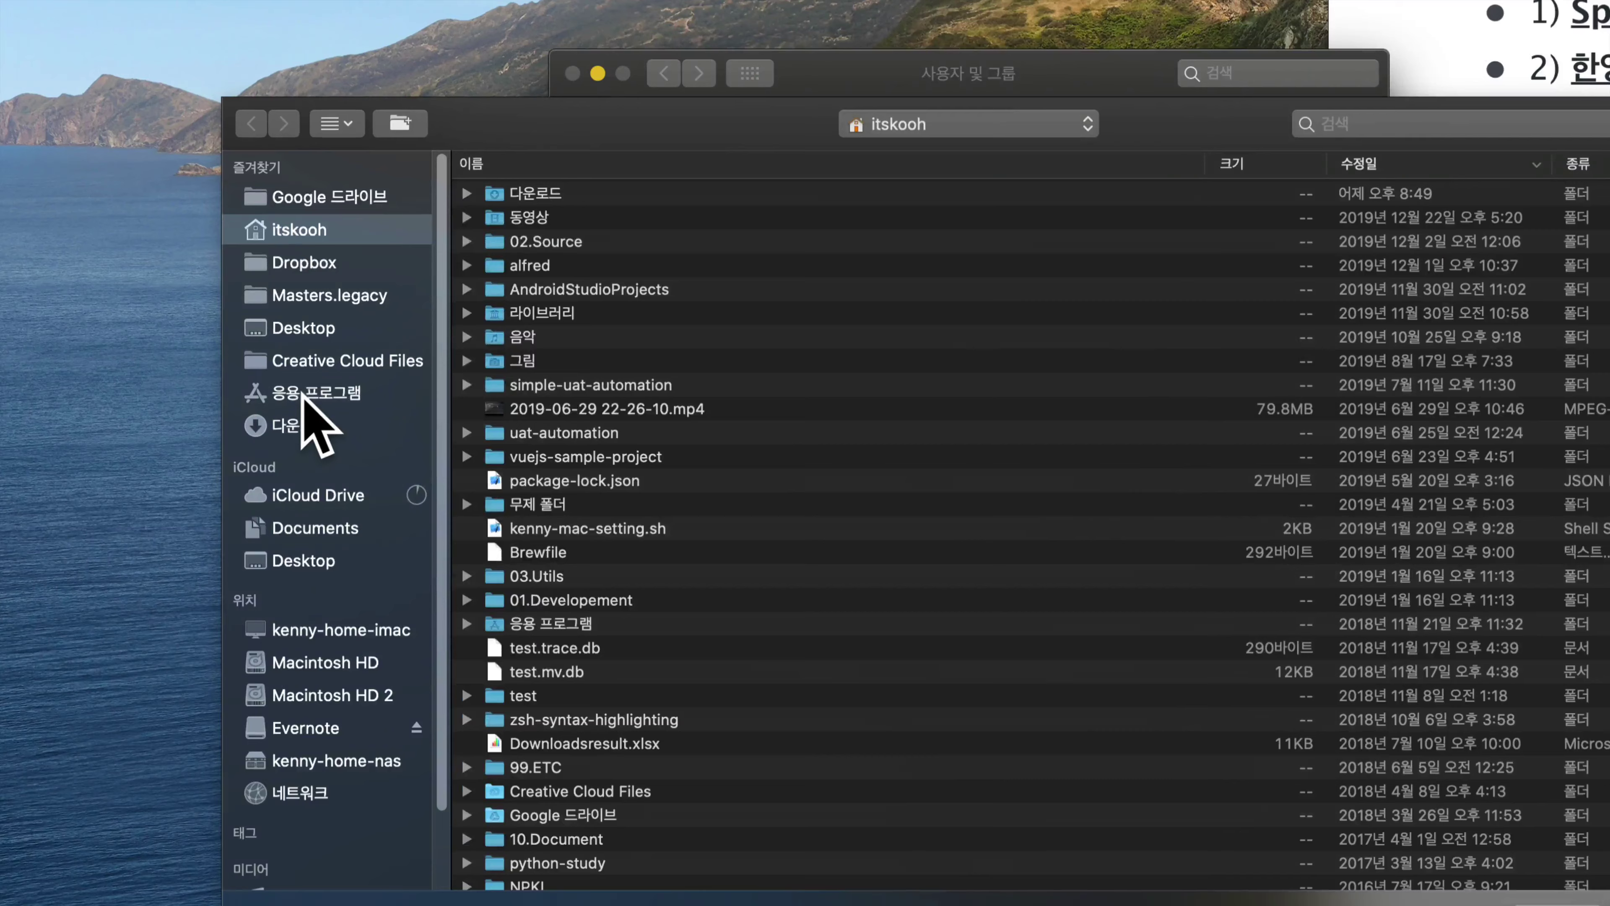
{"action": "left_click", "coordinate": [310, 399]}
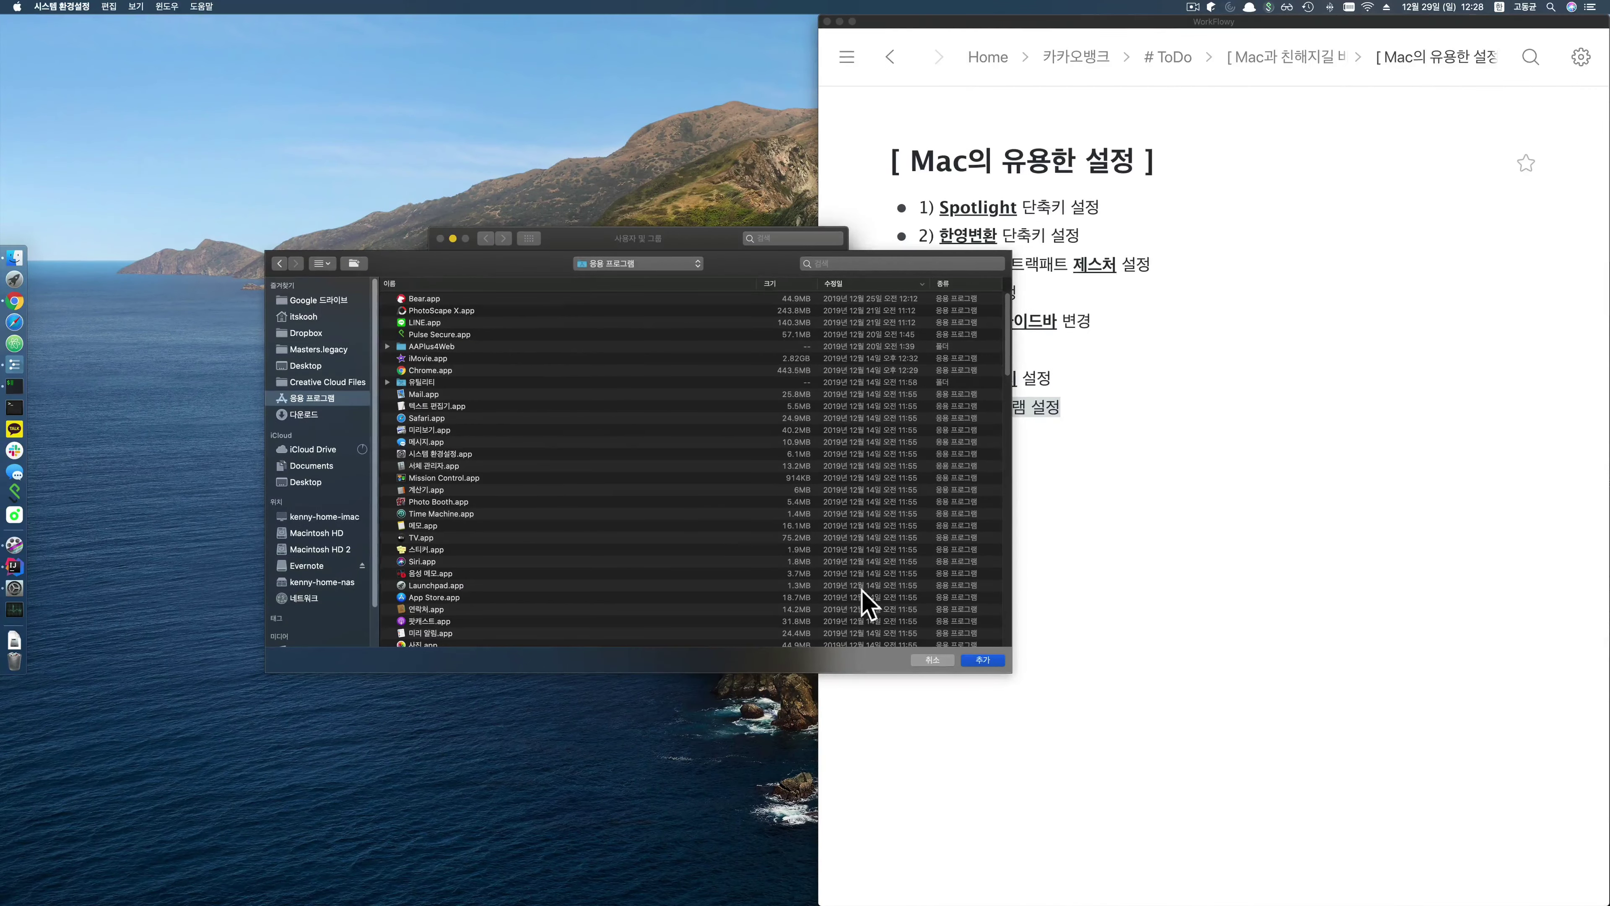
{"action": "left_click", "coordinate": [931, 660]}
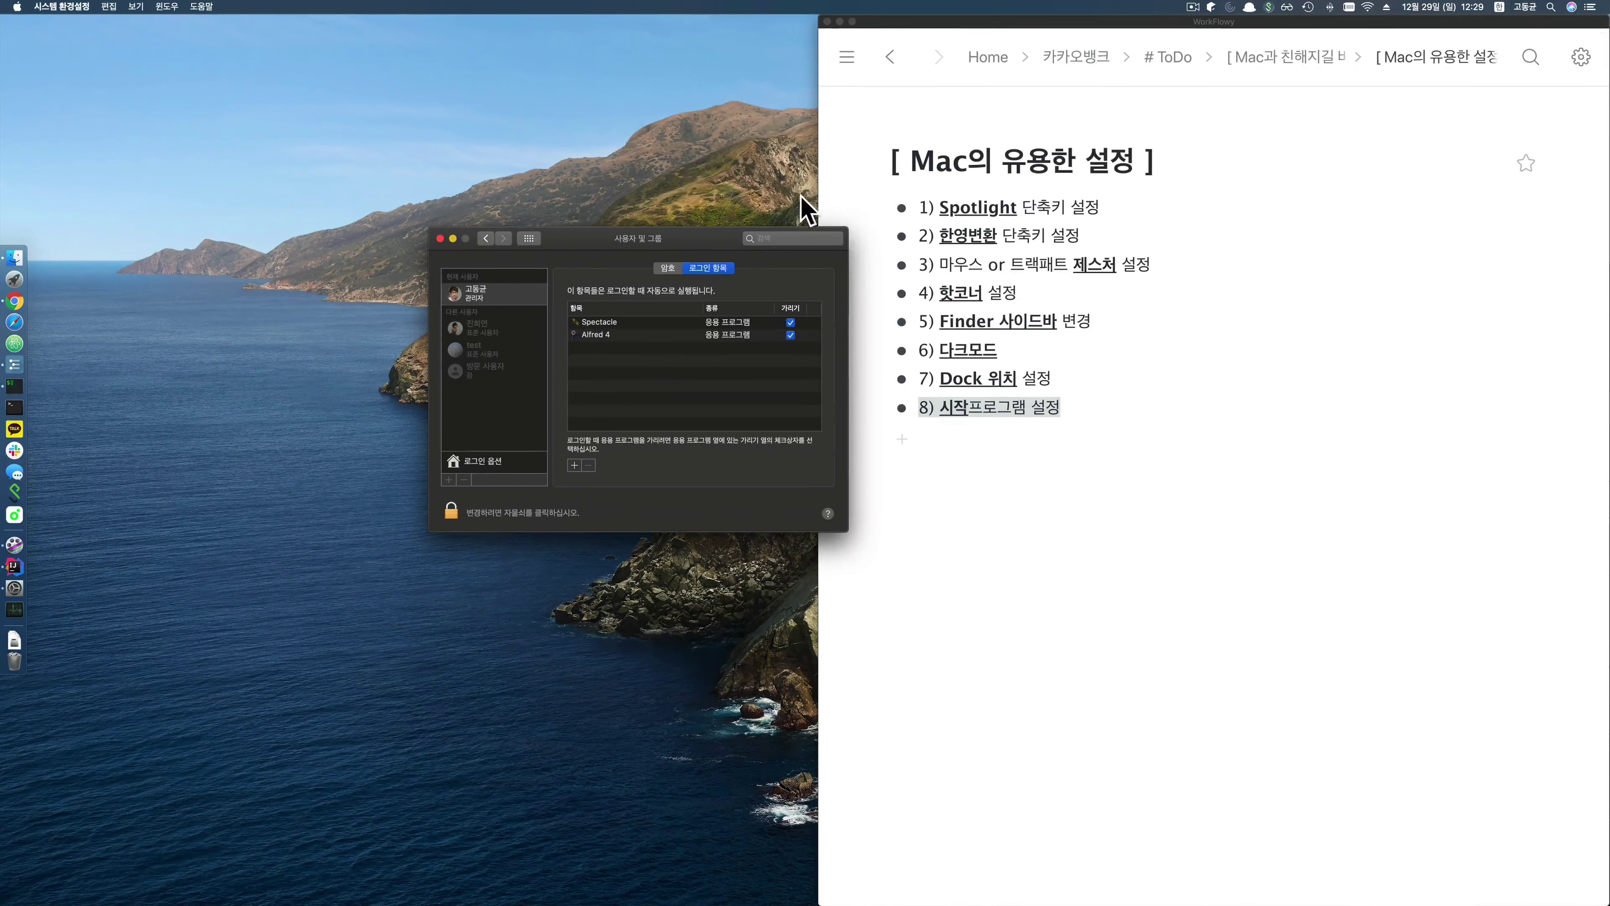
{"action": "left_click", "coordinate": [859, 150]}
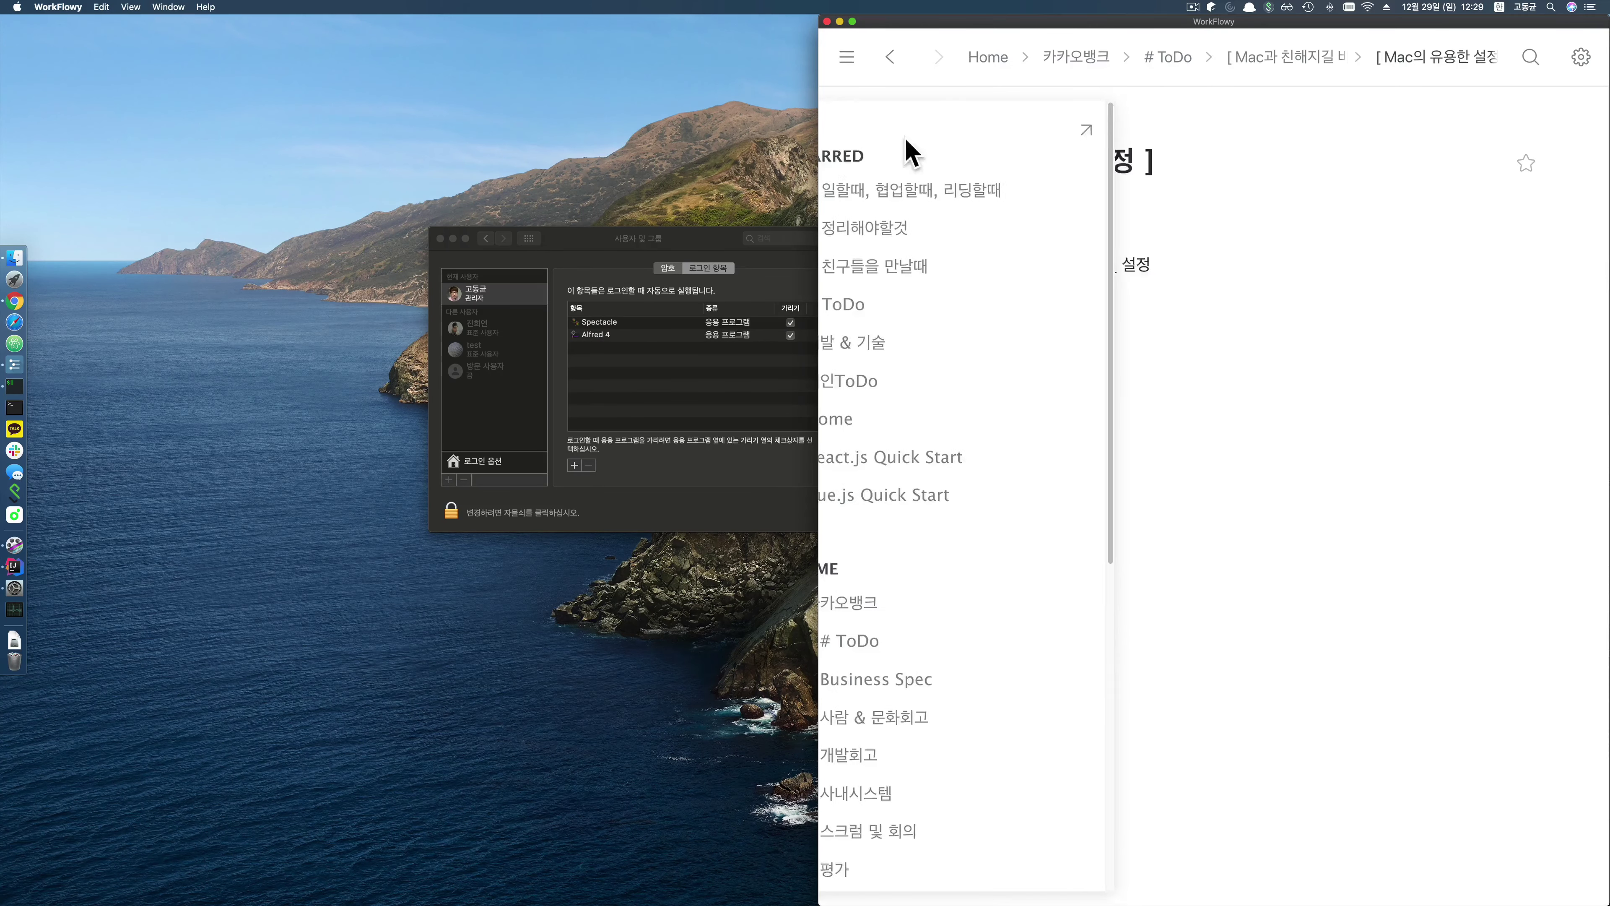
{"action": "left_click", "coordinate": [619, 397]}
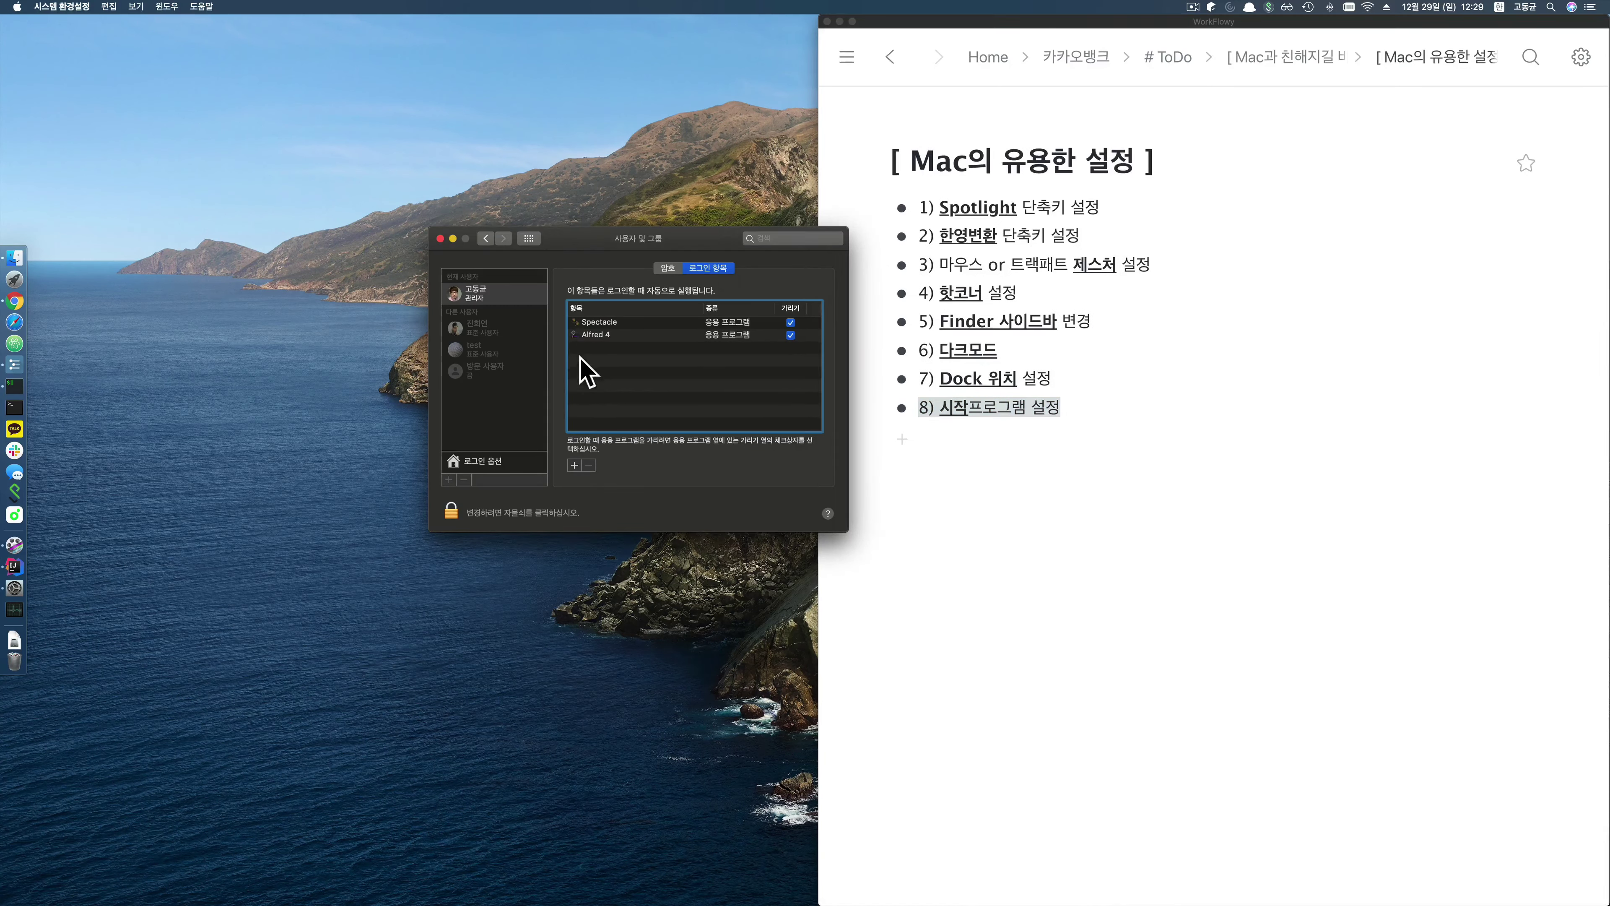
{"action": "left_click", "coordinate": [1014, 456]}
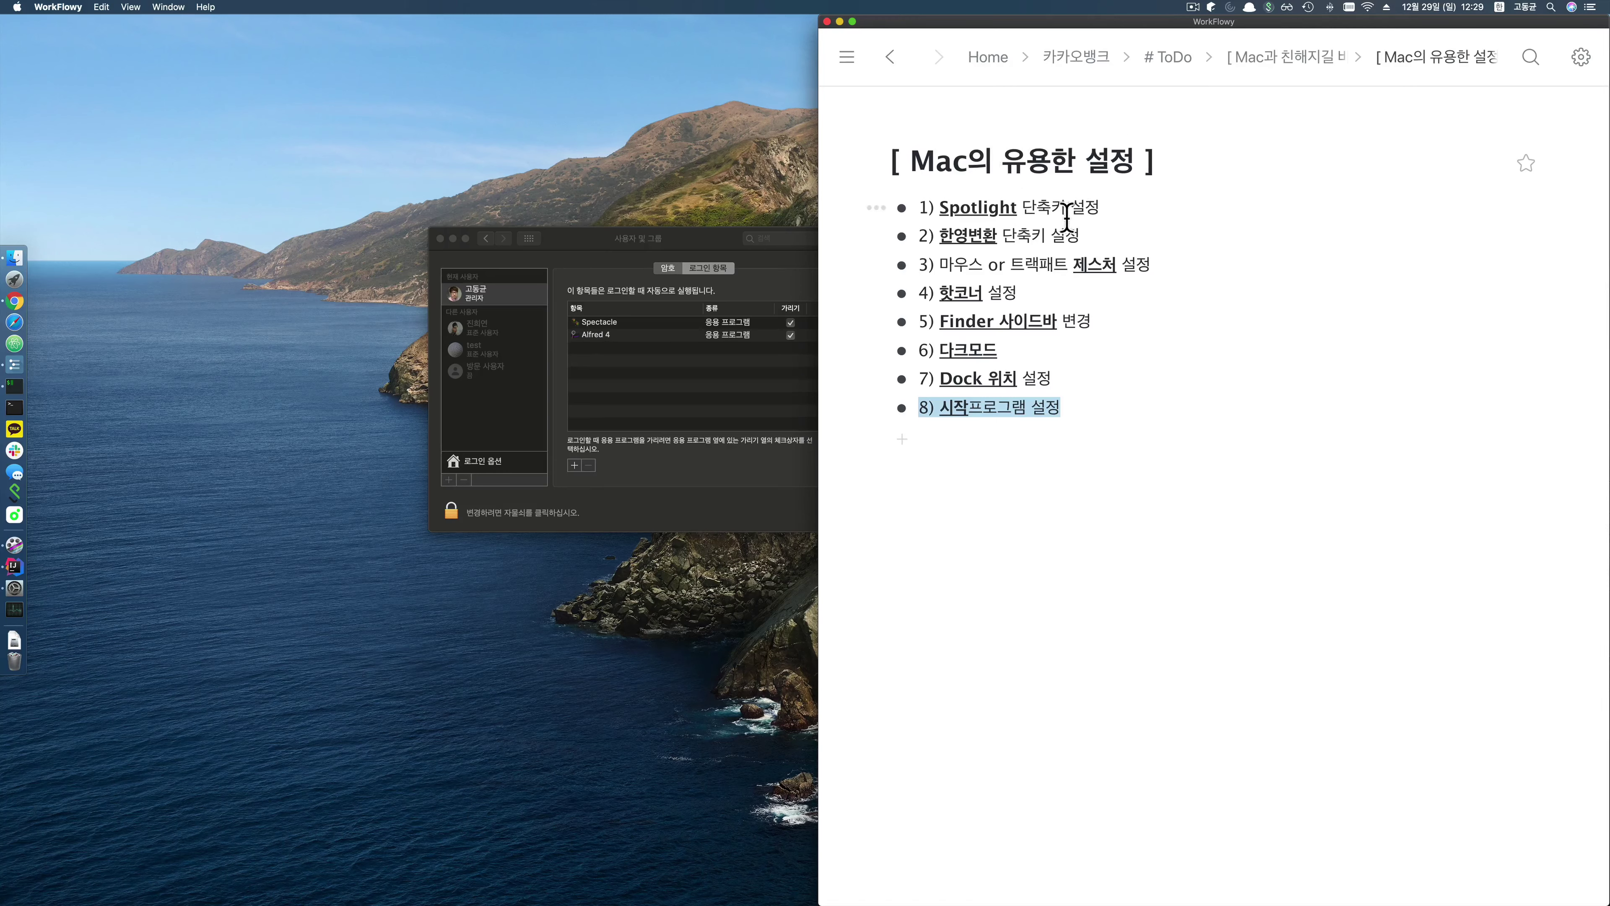
{"action": "left_click", "coordinate": [684, 431]}
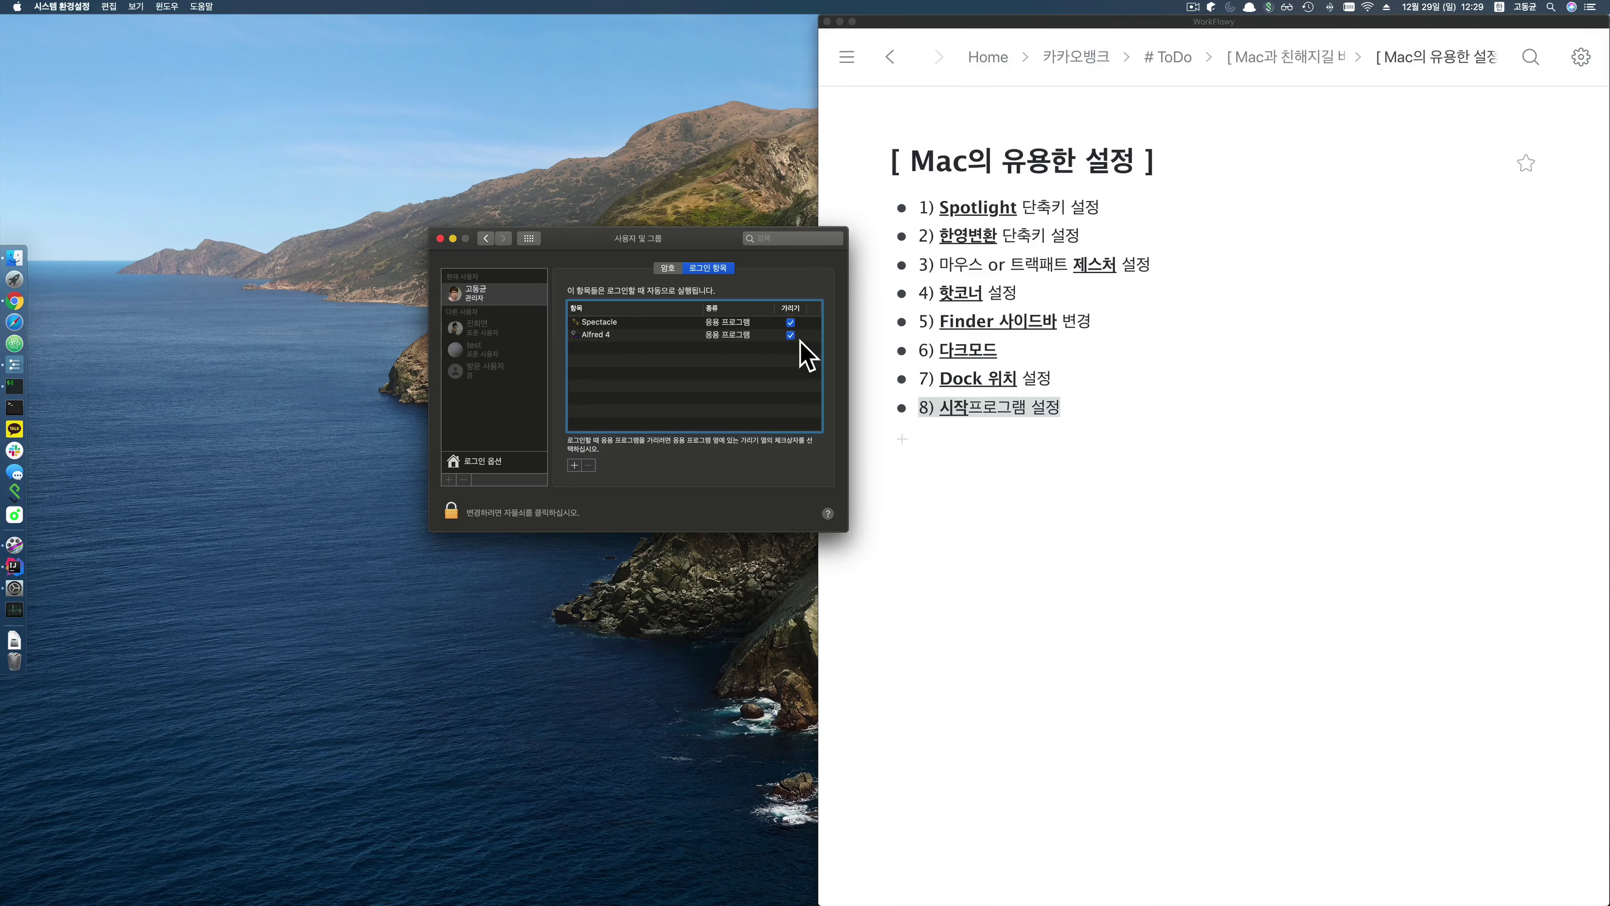
Step: Deselect "8) 시작프로그램 설정" in the WorkFlowy list and move the 사용자 및 그룹 window up and left, clear of WorkFlowy
{"action": "left_click", "coordinate": [1373, 321]}
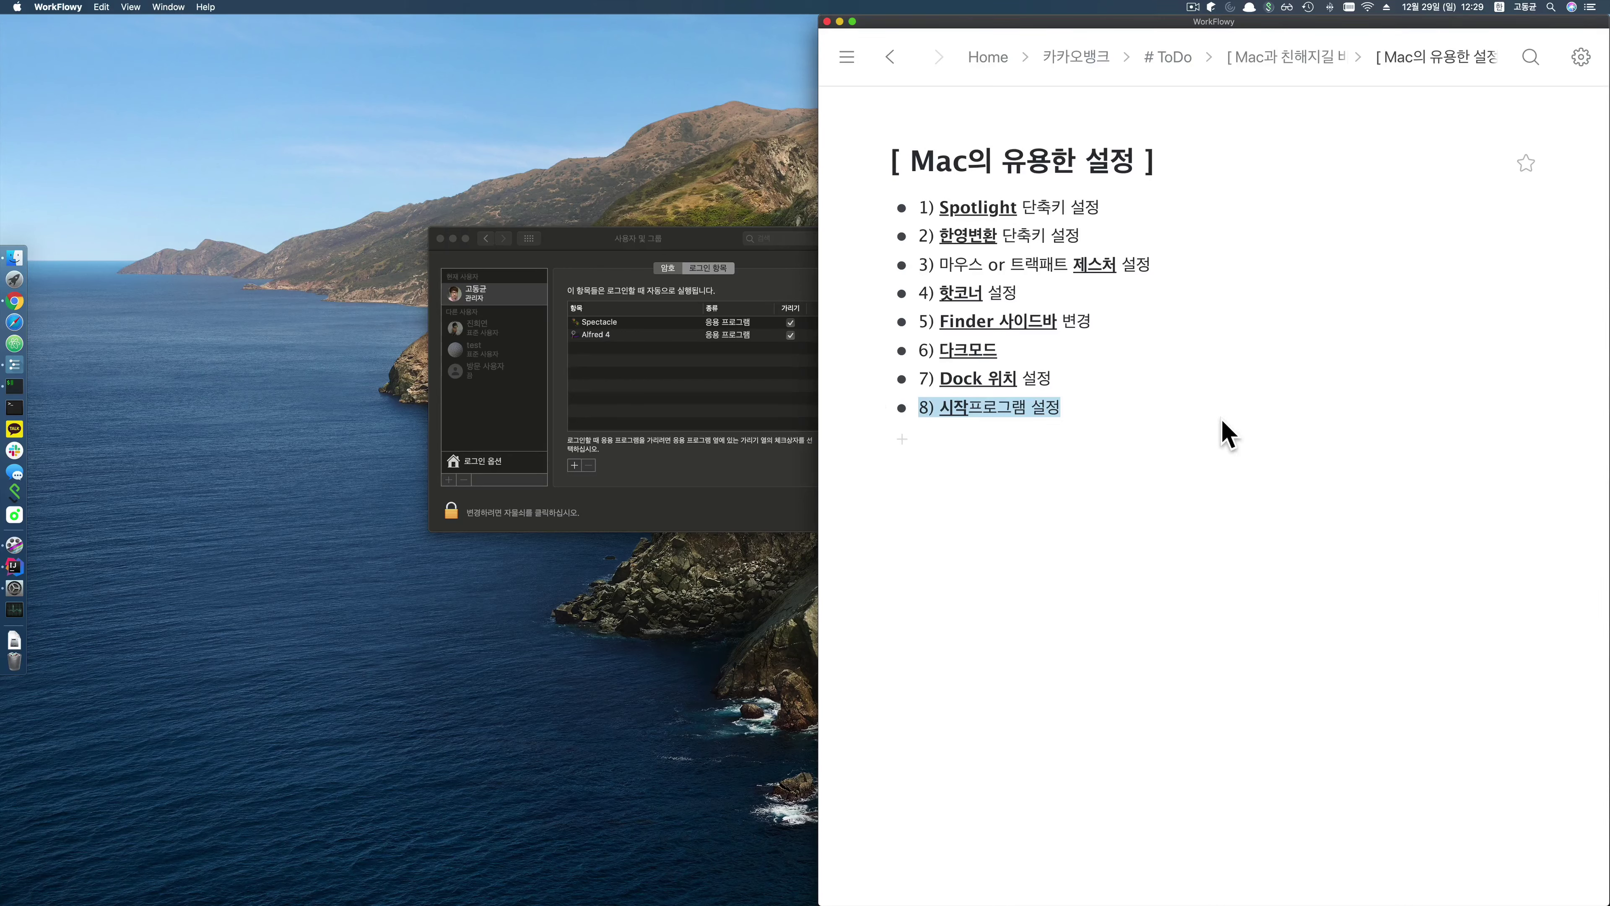
{"action": "left_click", "coordinate": [1195, 411]}
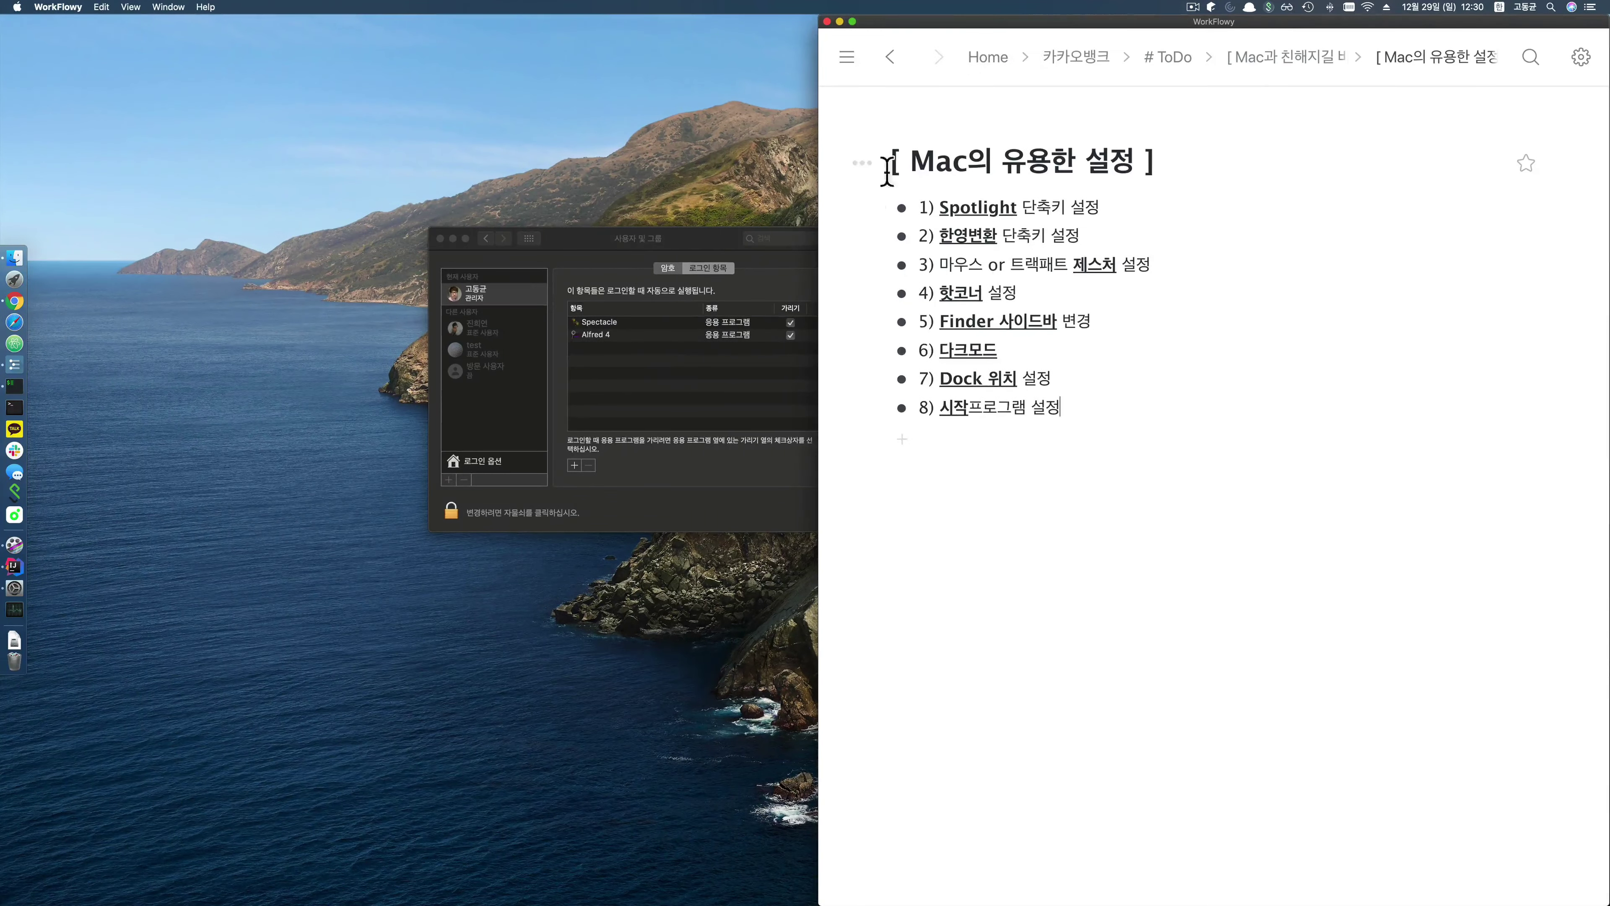
{"action": "left_click_drag", "start_coordinate": [684, 240], "coordinate": [633, 196]}
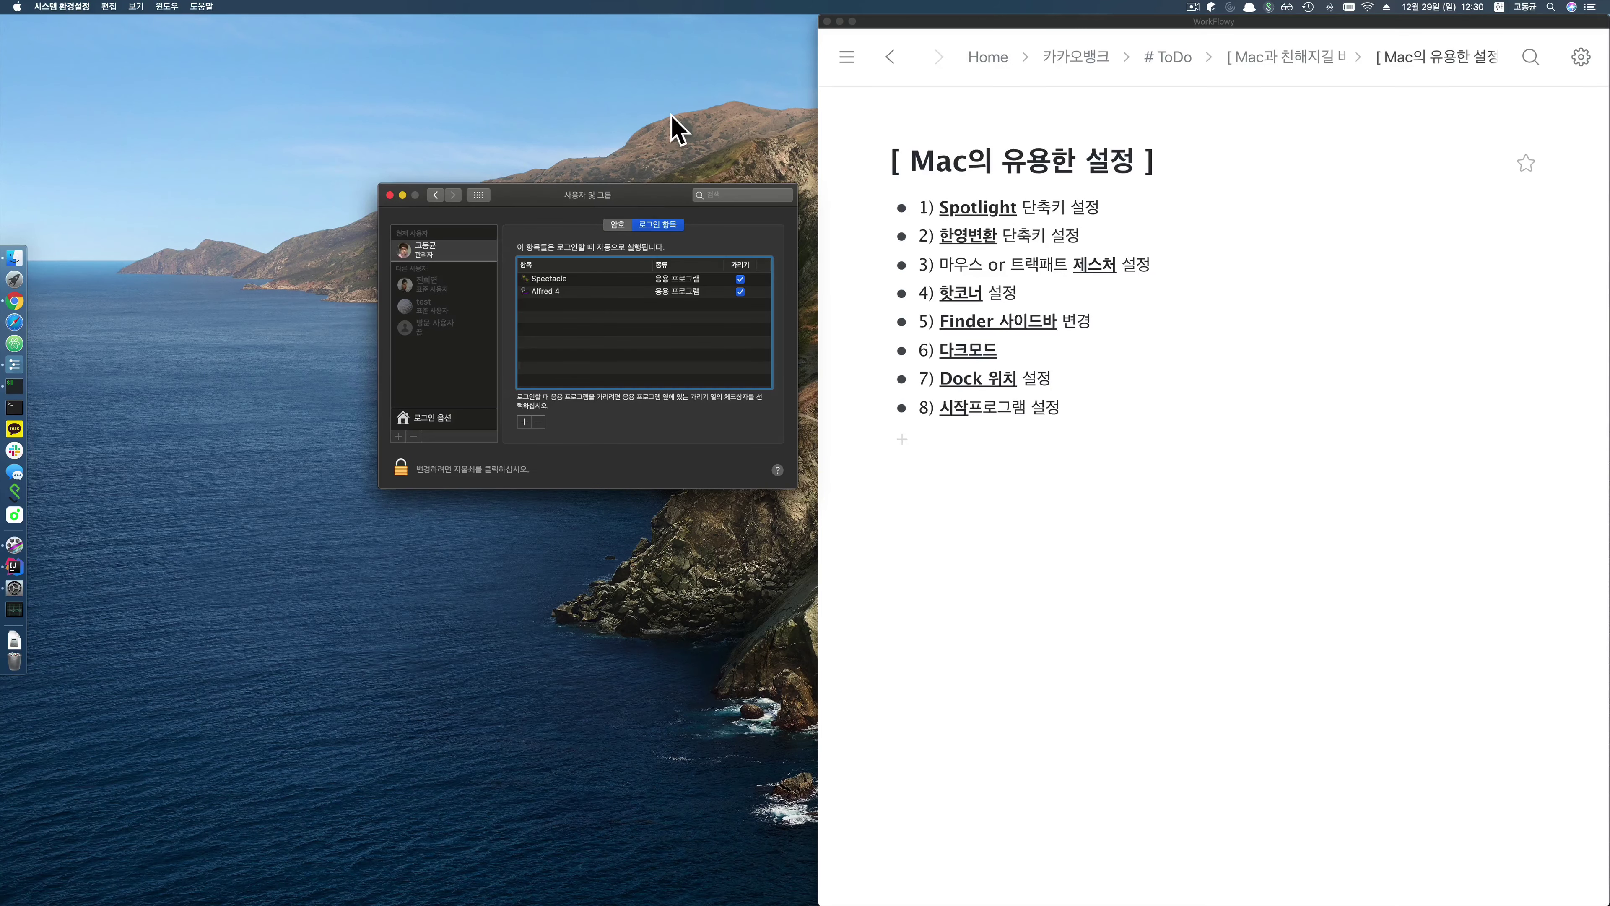